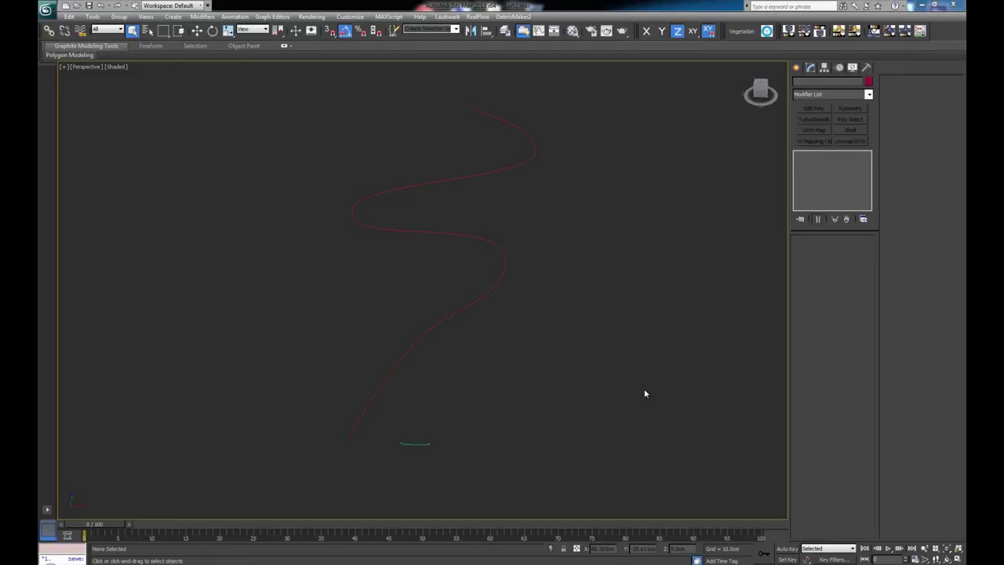
Step: Examine the winding Road_line spline in the perspective view and in a full-size Top view with the grid hidden
middle_drag(560, 305, 560, 307)
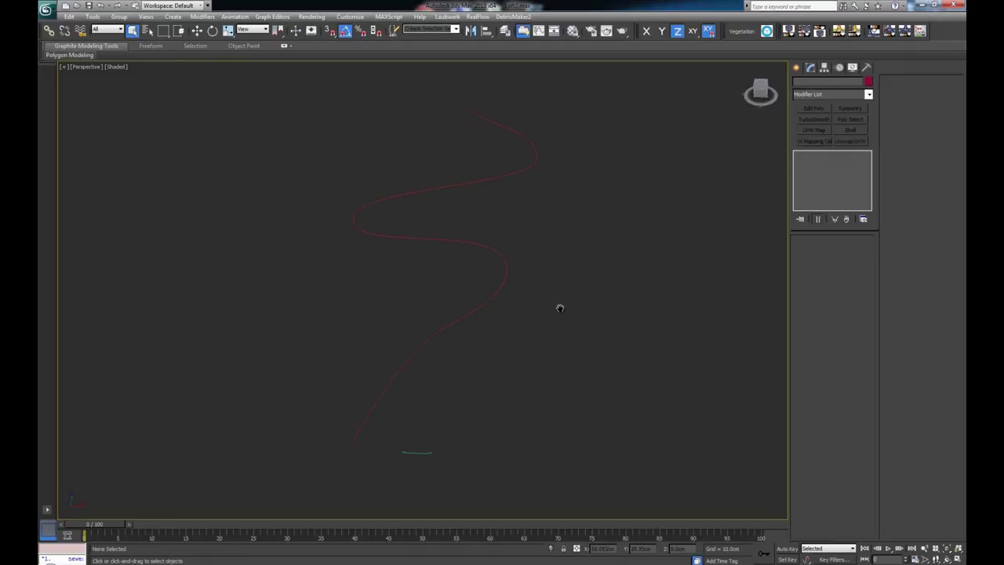
click(501, 283)
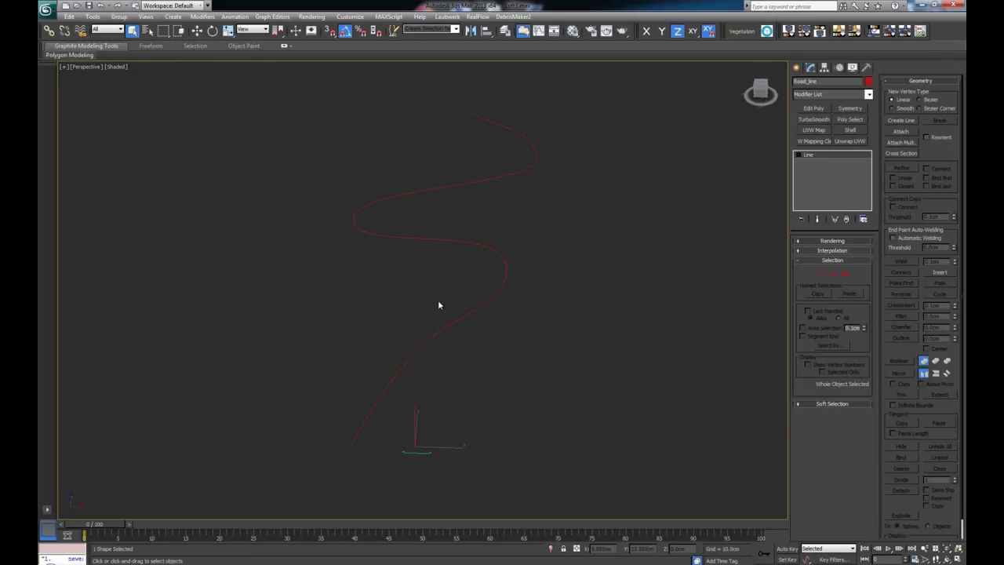
drag(452, 353, 453, 353)
click(432, 309)
key(alt+w)
click(321, 218)
click(531, 326)
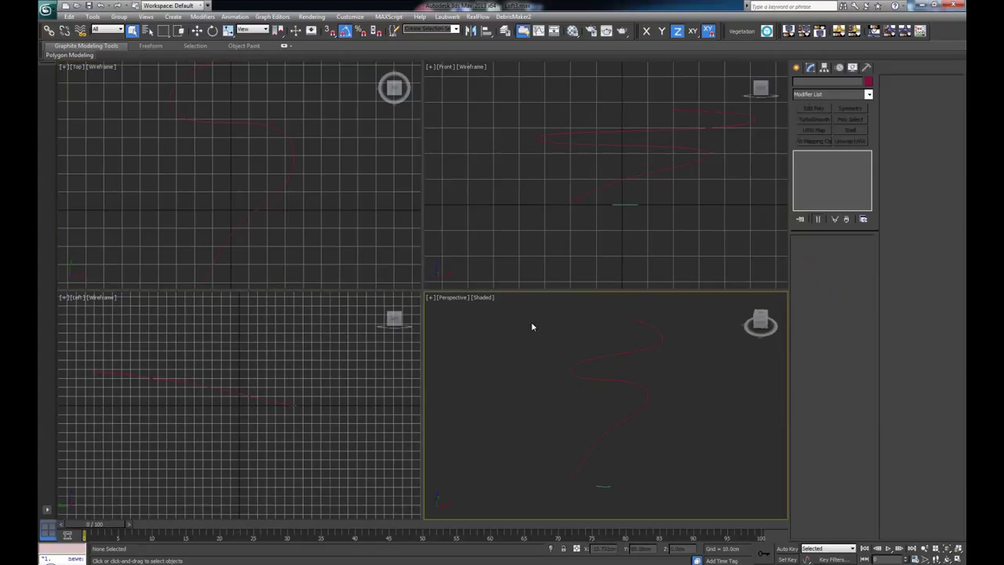
click(336, 178)
key(alt+w)
drag(343, 112, 480, 194)
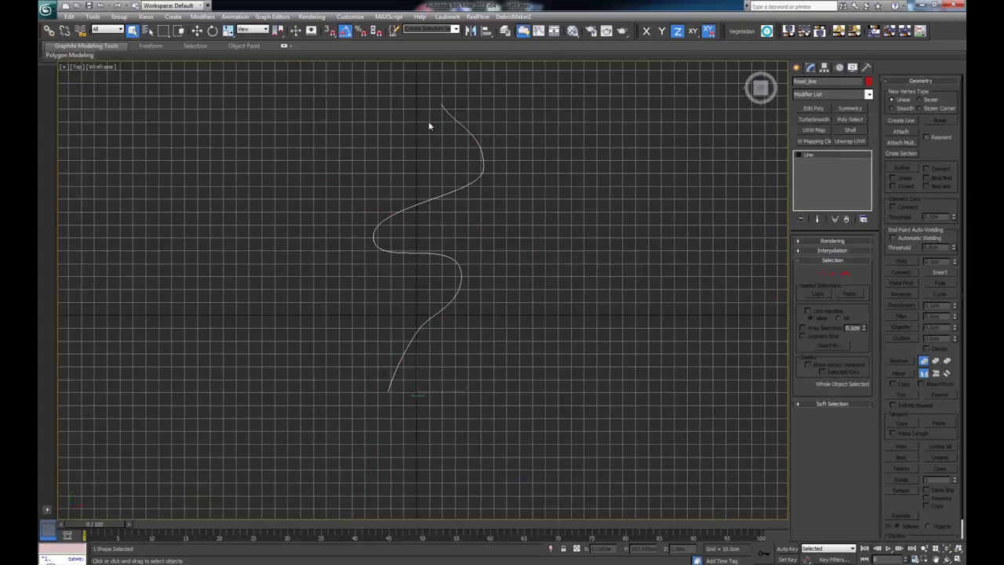
key(g)
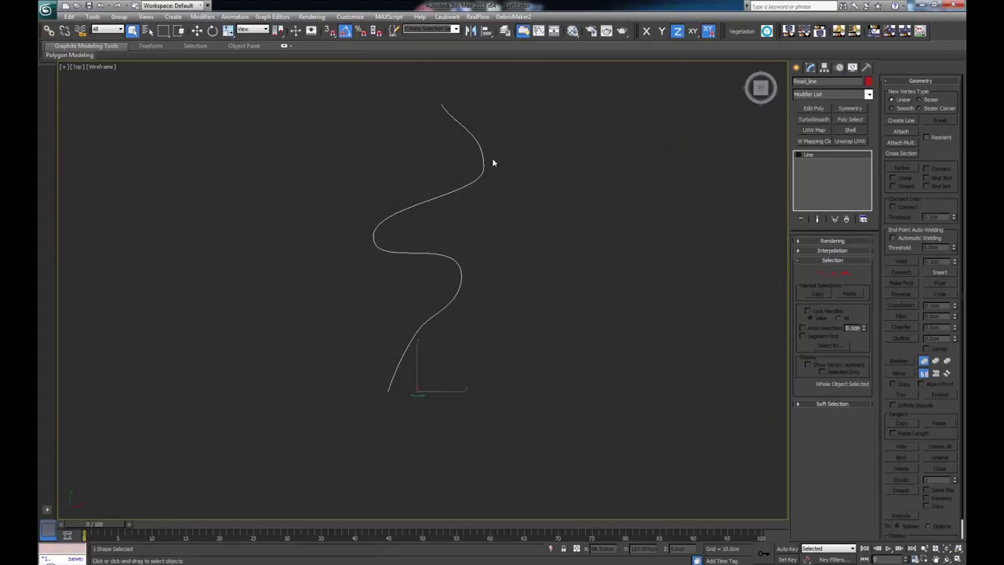
Step: Select the small Road_Profile shape near the start of the road line and inspect it up close
click(431, 388)
drag(436, 386, 401, 406)
scroll(430, 395, up, 6)
middle_drag(431, 374, 437, 374)
scroll(436, 373, down, 5)
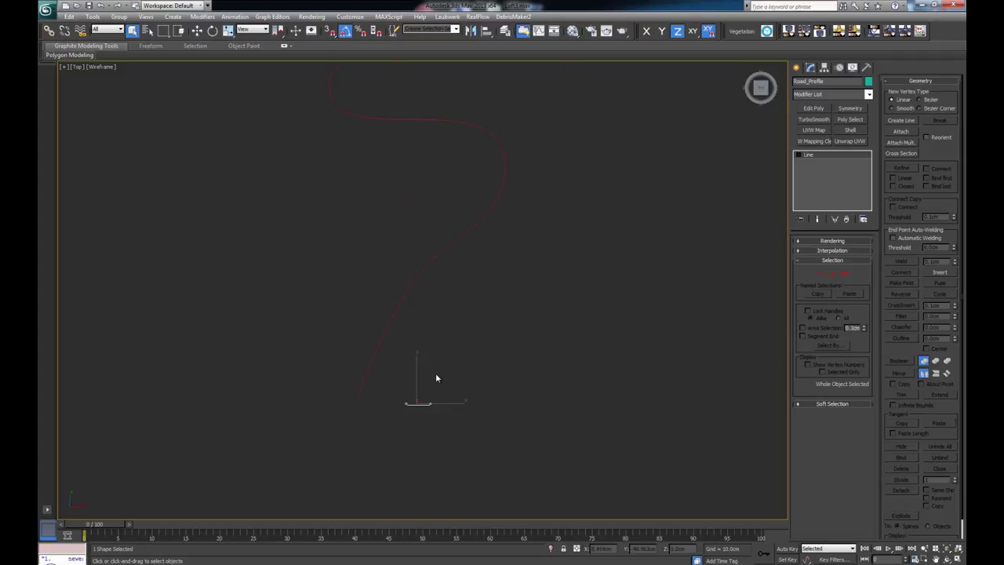
scroll(469, 339, up, 1)
Step: Select the Road_line spline and restore the full-size perspective view, orbited to show how the path rises above the grid
drag(441, 273, 476, 327)
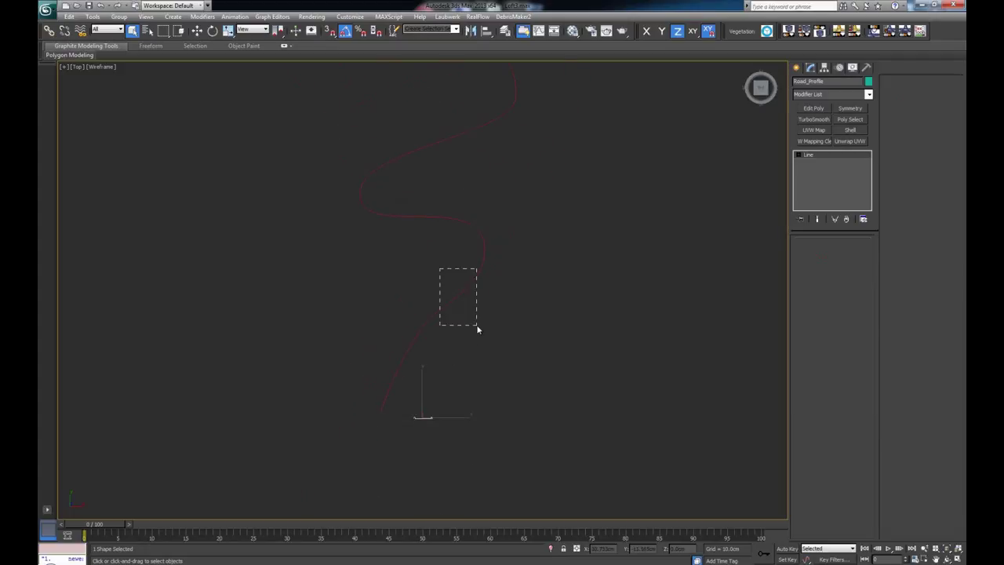
middle_drag(437, 298, 442, 343)
scroll(445, 271, down, 2)
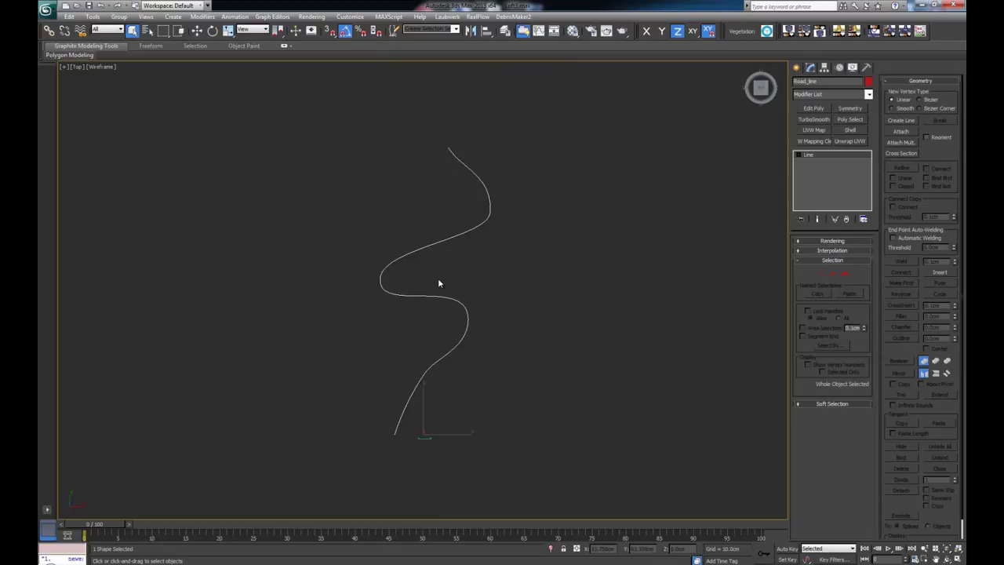
key(alt+w)
middle_click(551, 351)
key(alt+w)
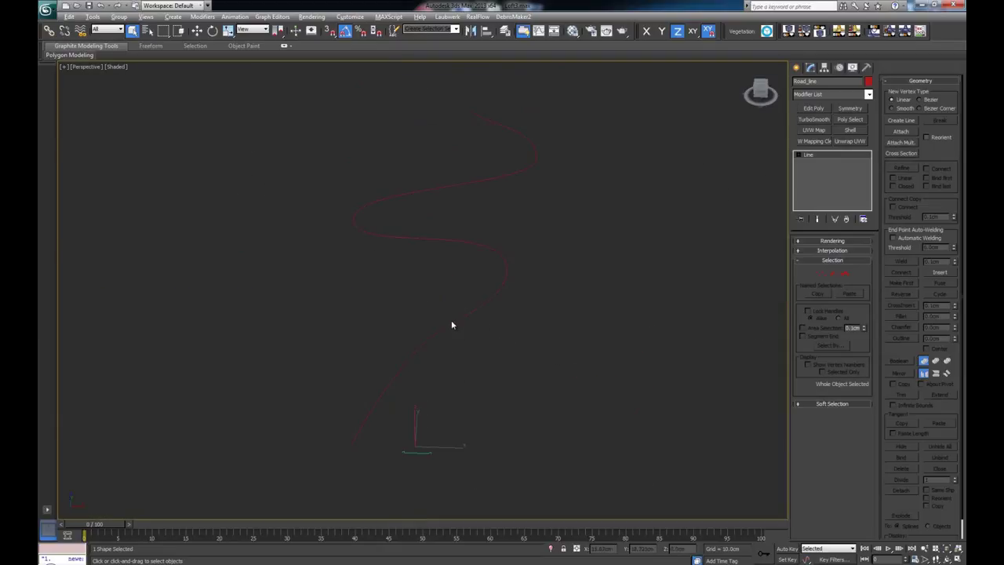
alt+middle_drag(451, 320, 406, 346)
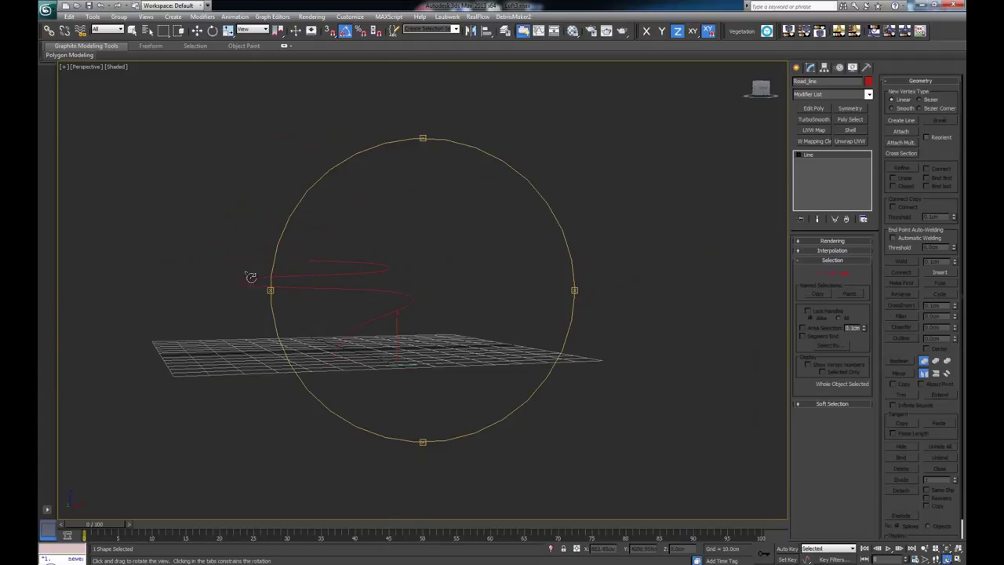
alt+middle_drag(372, 260, 413, 314)
right_click(413, 314)
drag(273, 337, 377, 383)
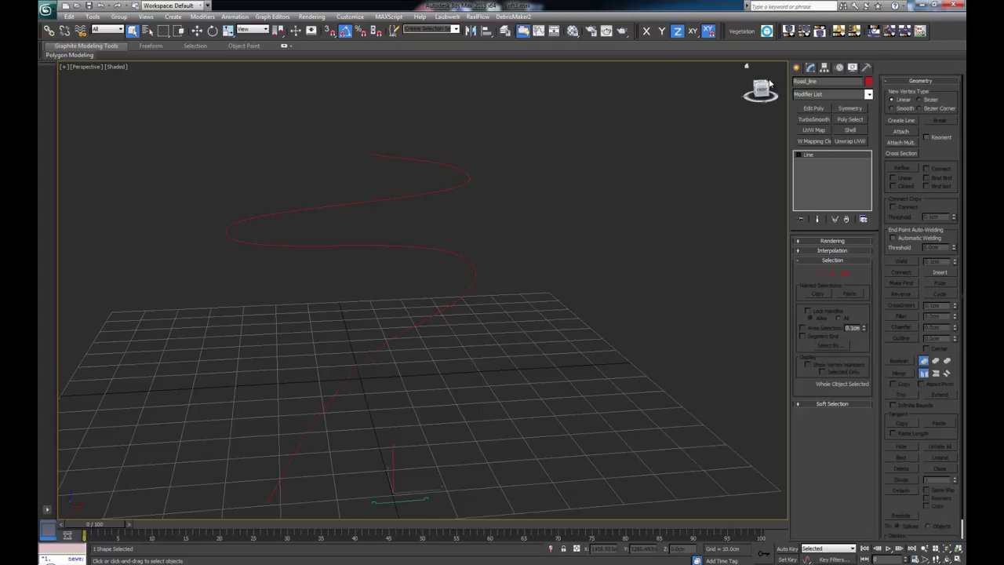
Step: Create a Loft compound object along the Road_line path, picking Road_Profile as its cross-section shape
click(797, 68)
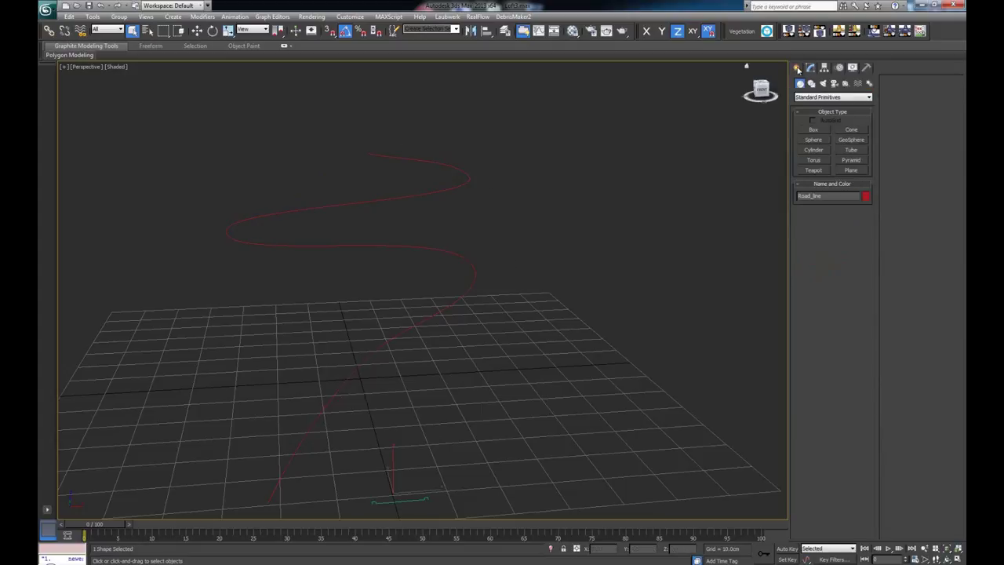
click(820, 97)
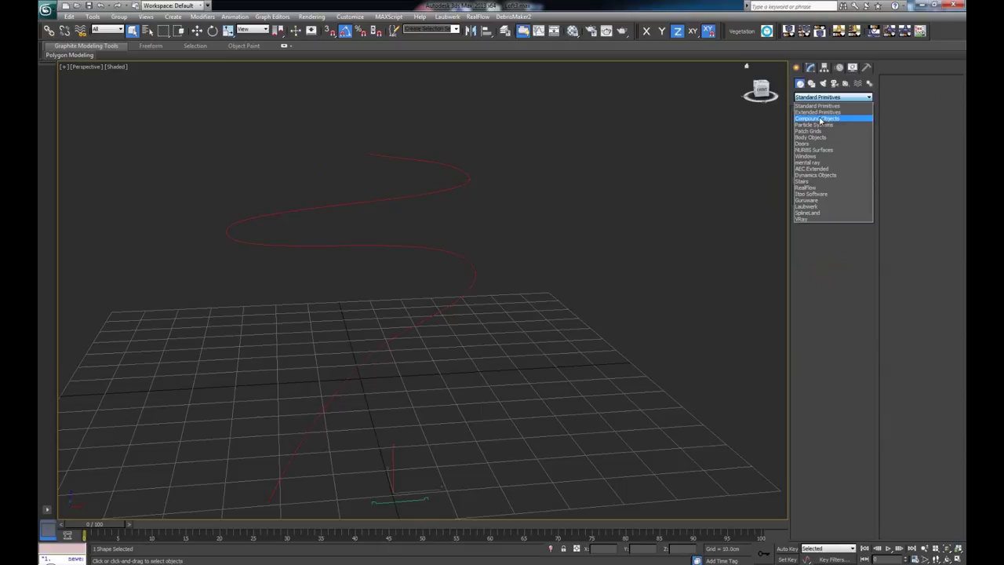
click(820, 119)
click(821, 170)
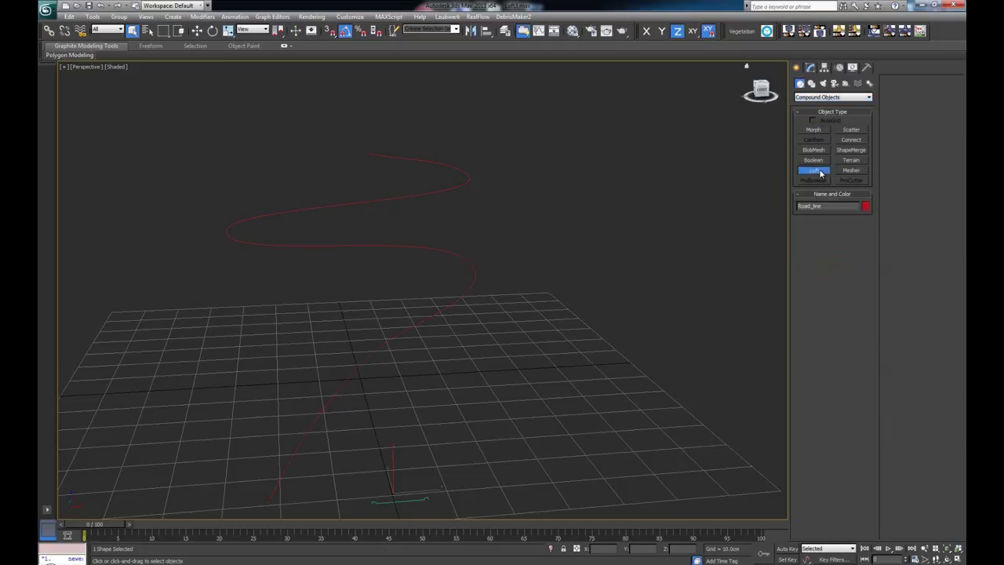
middle_drag(444, 282, 512, 245)
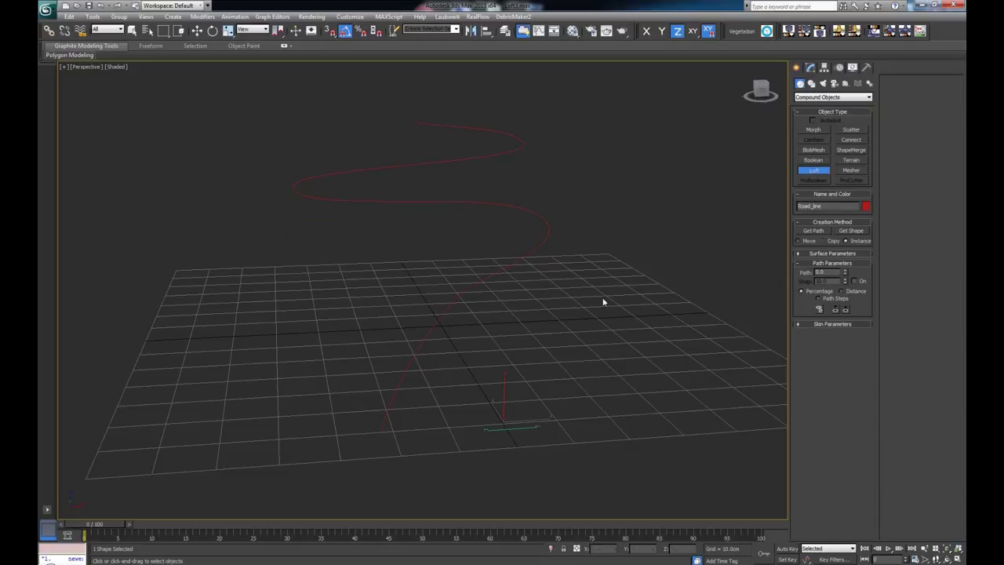
click(851, 231)
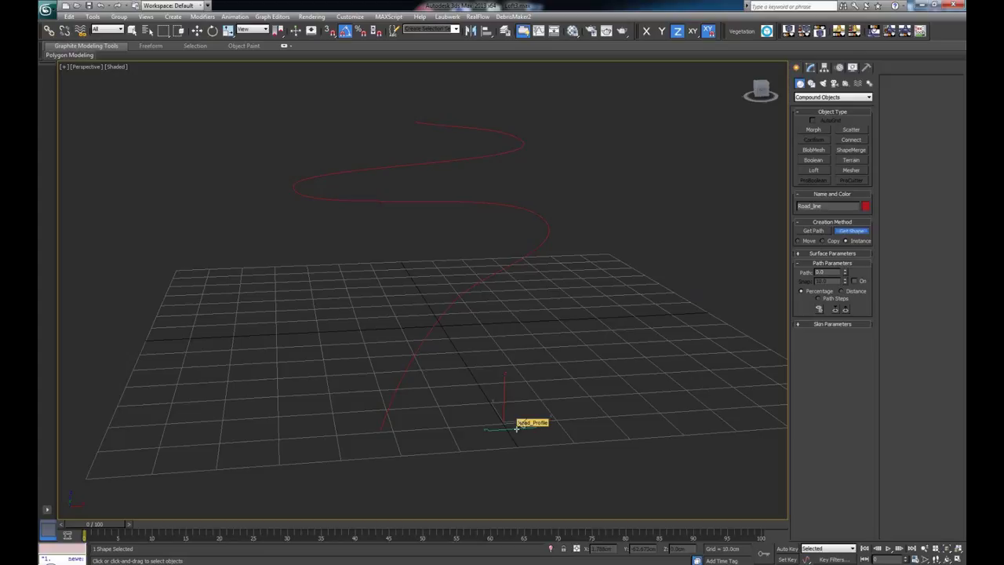
click(517, 427)
Step: Inspect the lofted road's curves and turn on edged faces in the perspective view
alt+middle_drag(458, 366, 437, 406)
key(ctrl+r)
drag(411, 312, 430, 326)
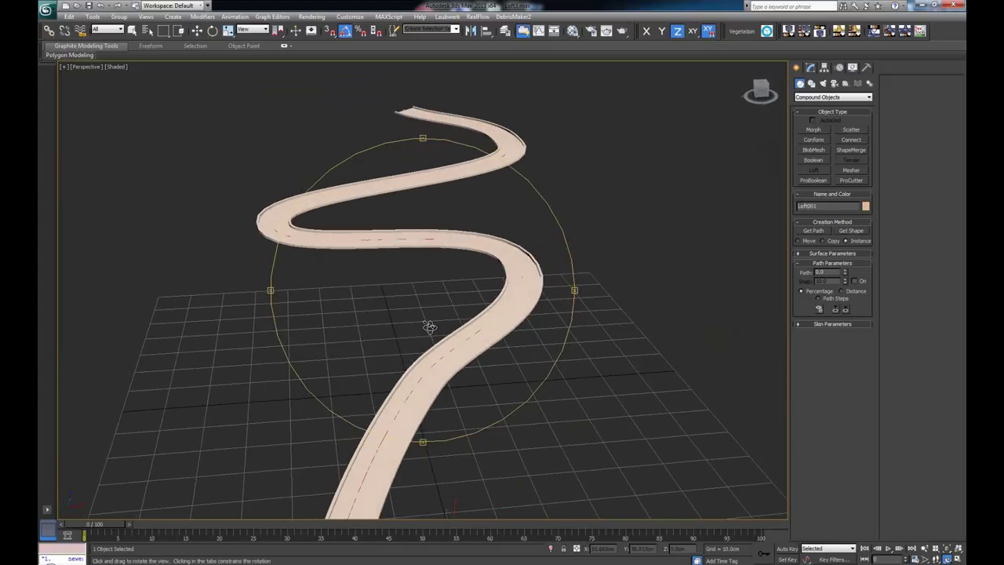
drag(417, 141, 422, 173)
scroll(422, 174, up, 4)
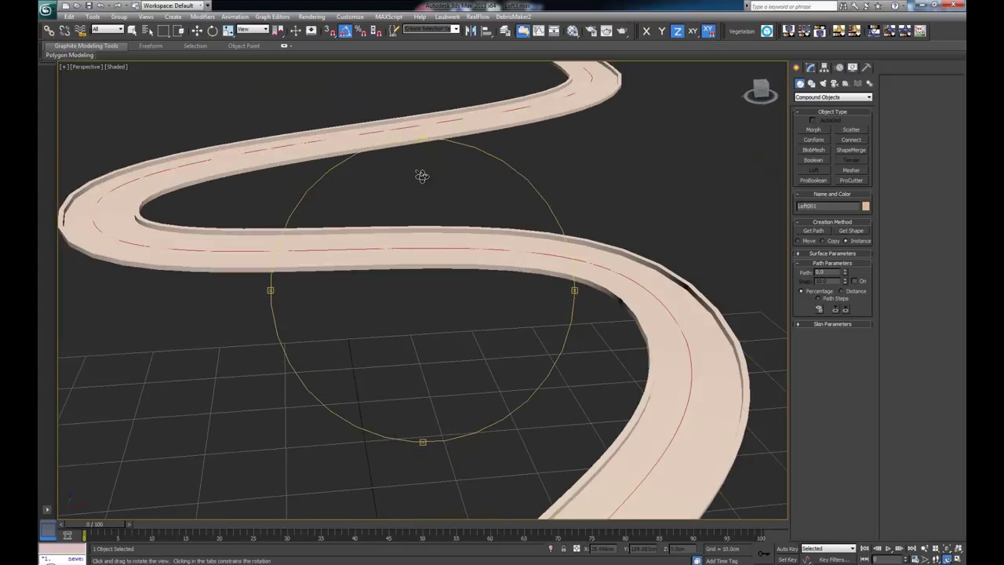
scroll(422, 174, down, 4)
drag(426, 212, 429, 187)
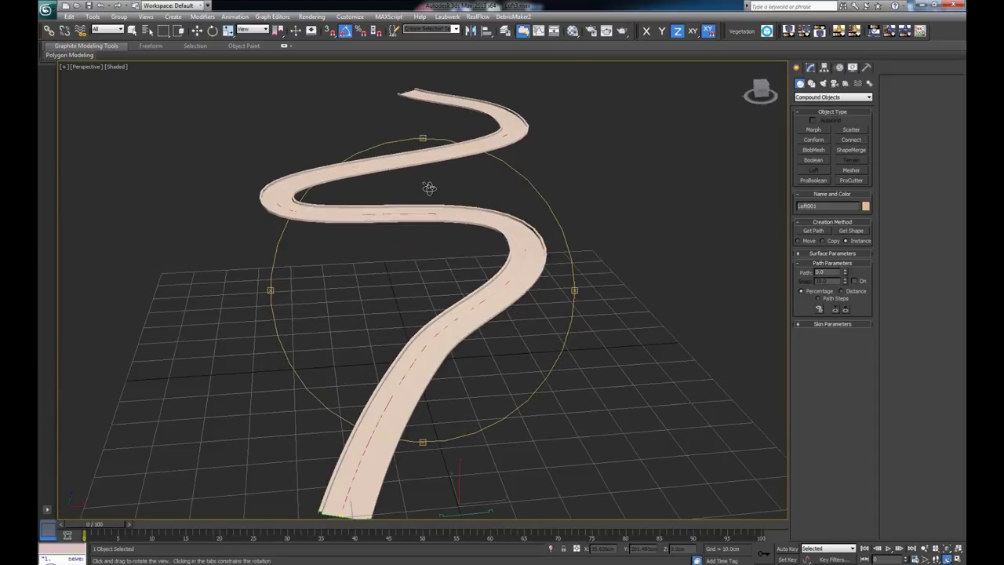
drag(471, 281, 473, 258)
scroll(475, 259, up, 3)
key(F4)
scroll(476, 265, down, 6)
right_click(473, 275)
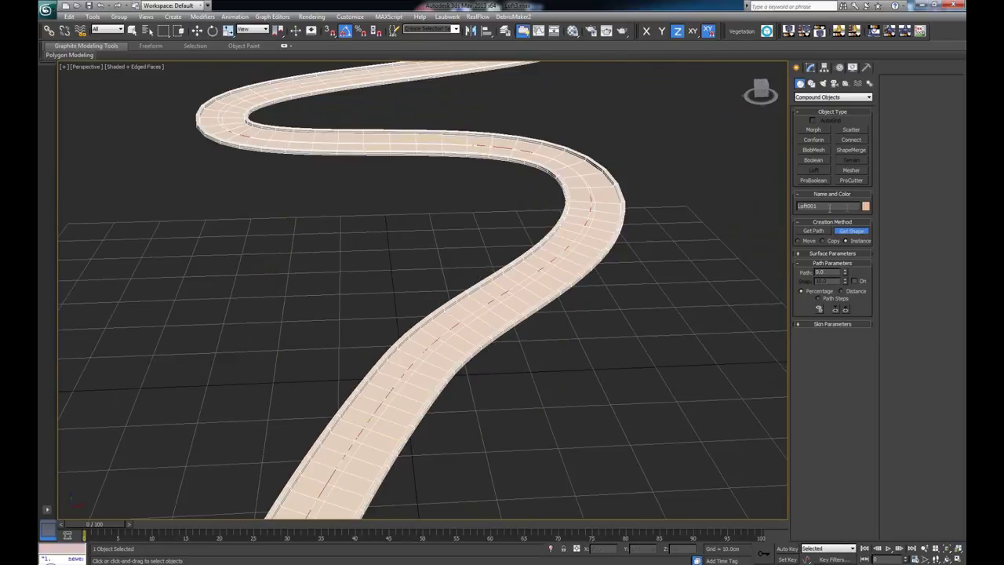
Step: Set the loft's path steps to 60 in its skin parameters
click(830, 254)
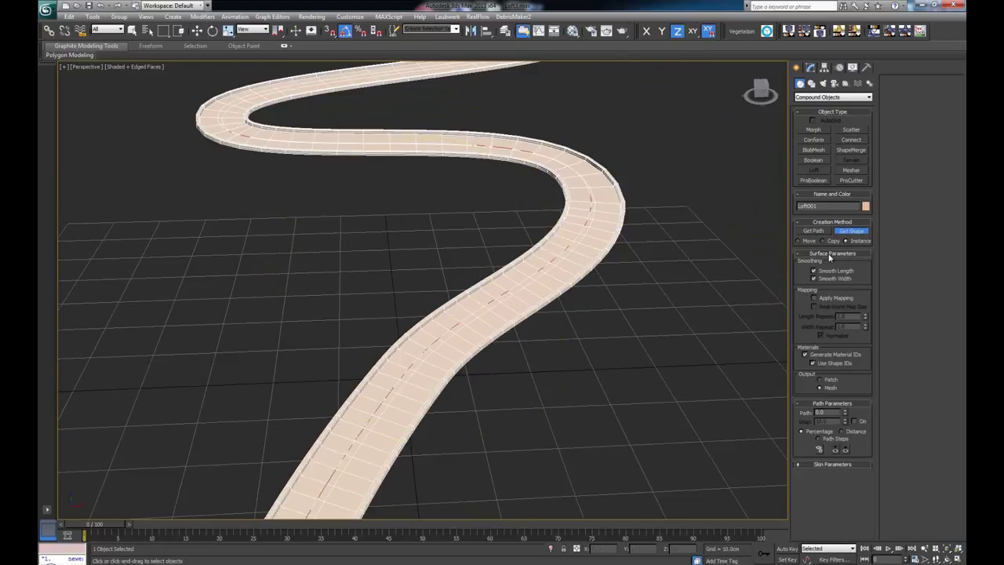
click(831, 254)
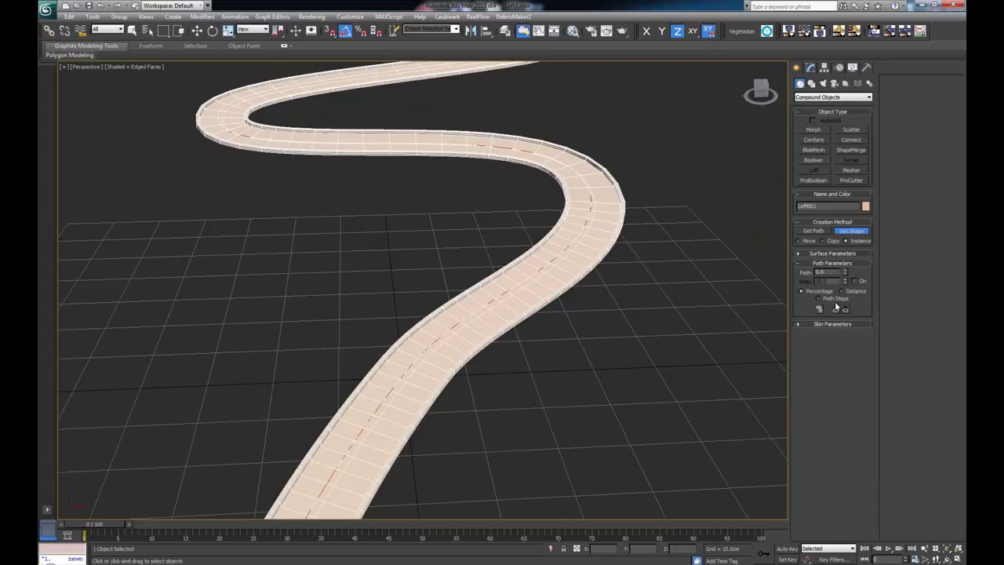
click(839, 325)
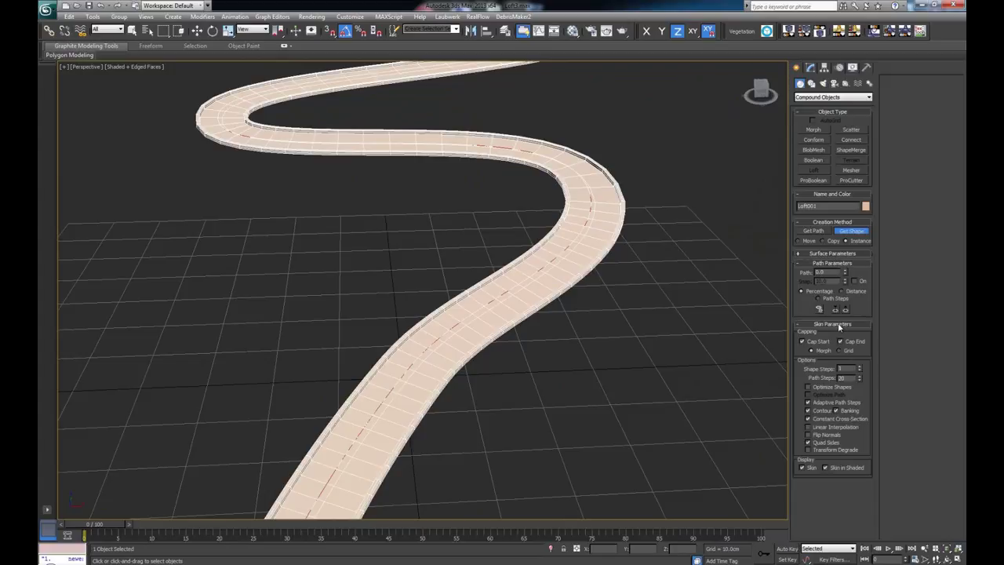
alt+middle_drag(612, 322, 495, 340)
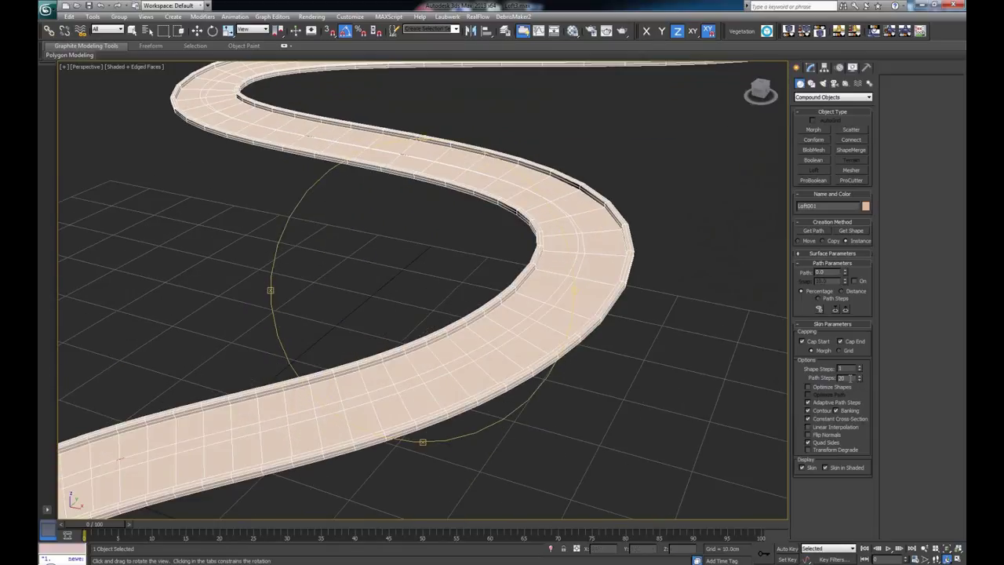
drag(861, 380, 860, 363)
Step: Examine the smoothness and segment density of the road's bends from several angles
alt+middle_drag(442, 287, 513, 280)
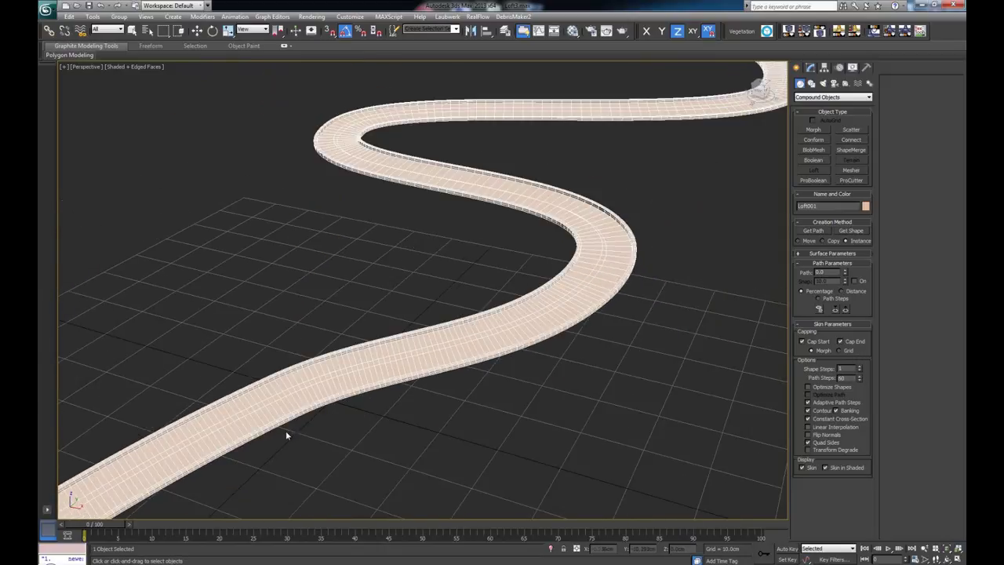
scroll(538, 394, up, 6)
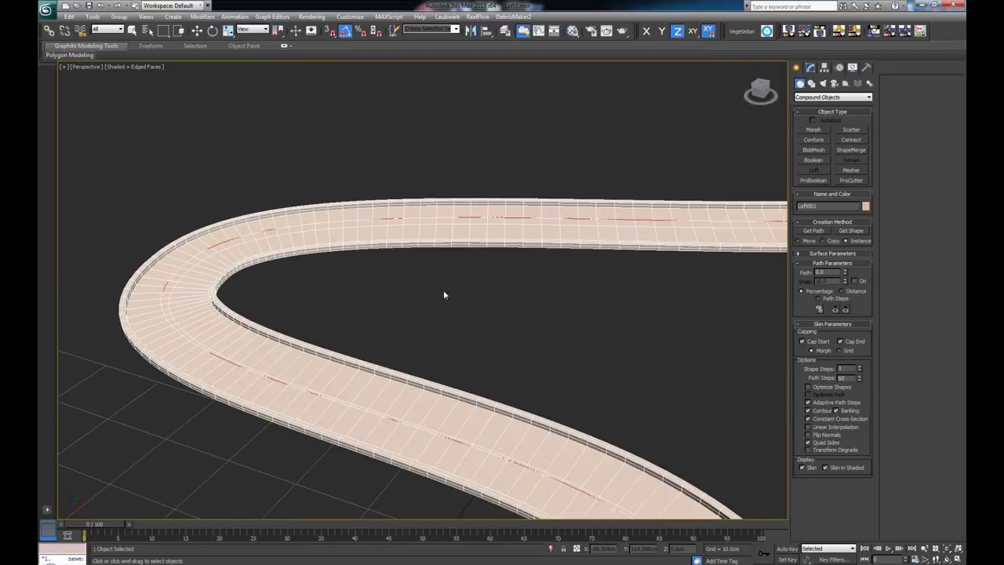
scroll(444, 294, down, 6)
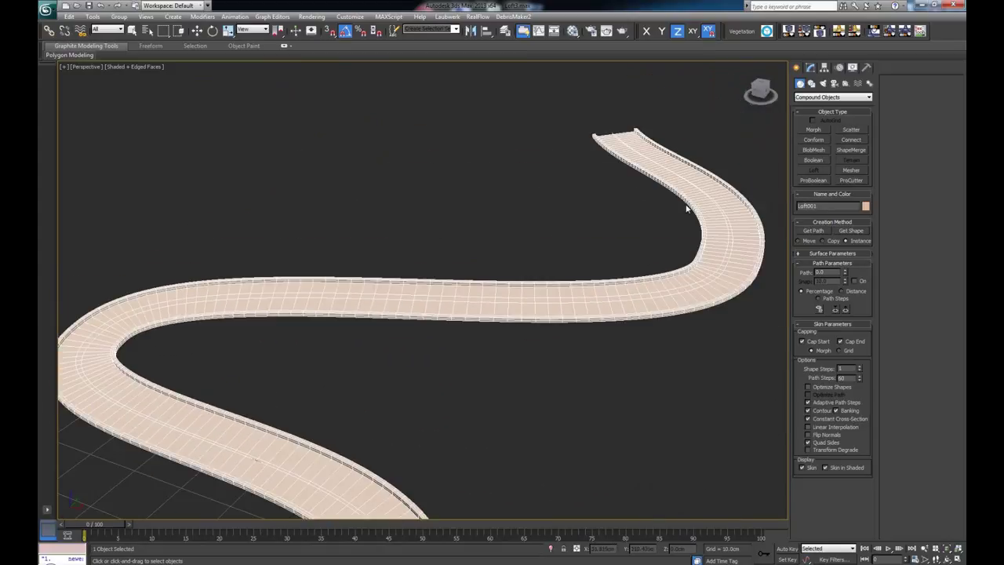
alt+middle_drag(697, 264, 503, 259)
scroll(503, 259, up, 3)
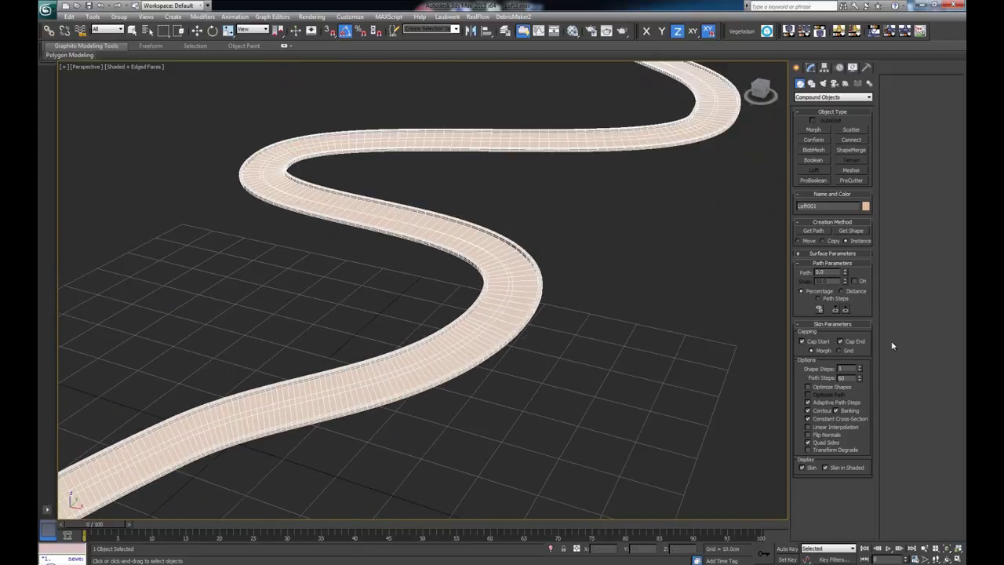
alt+middle_drag(455, 292, 520, 374)
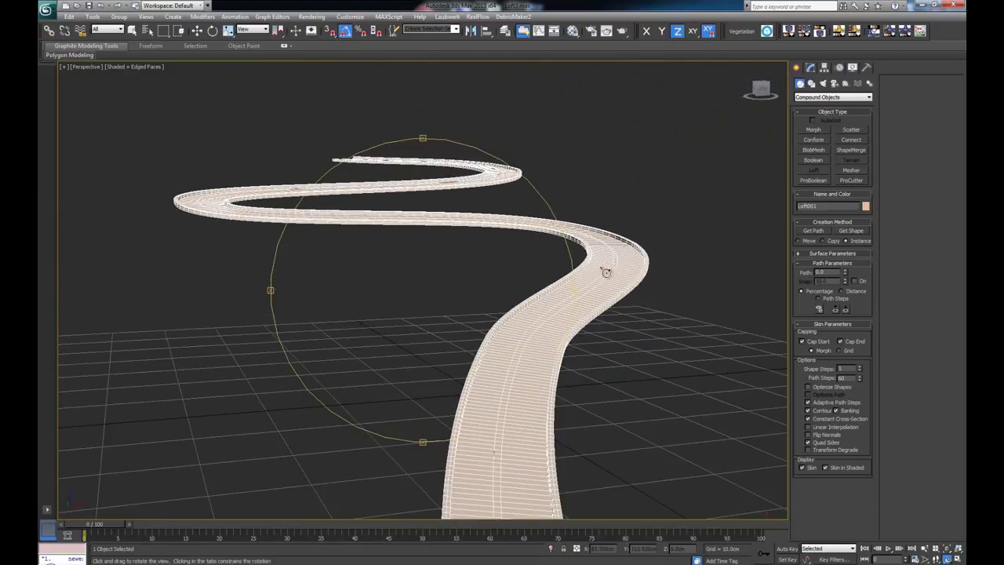
alt+middle_drag(545, 224, 515, 276)
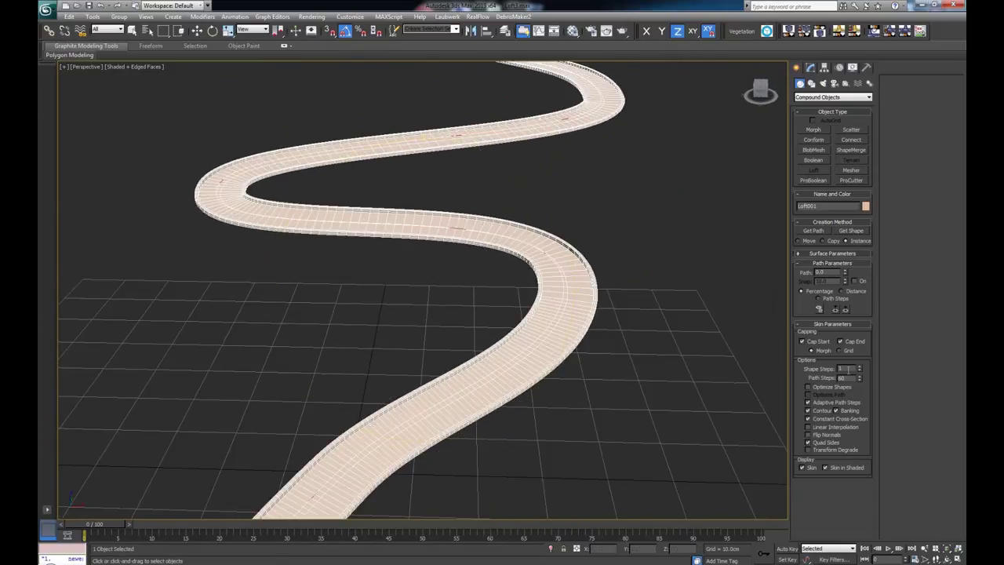
Step: Try Optimize Shapes on the loft, comparing the edge loops up close on the road's bend
scroll(618, 312, up, 5)
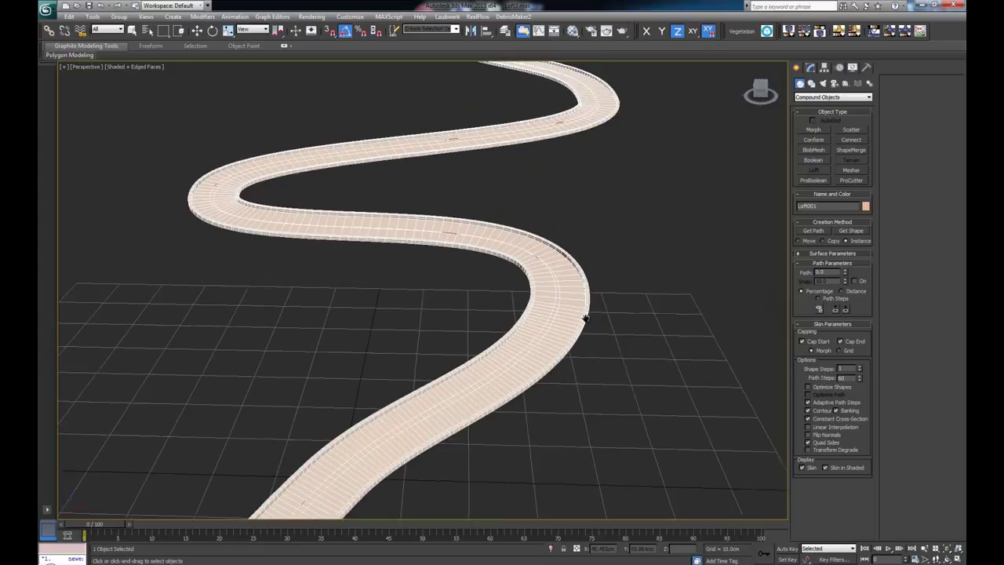
click(826, 390)
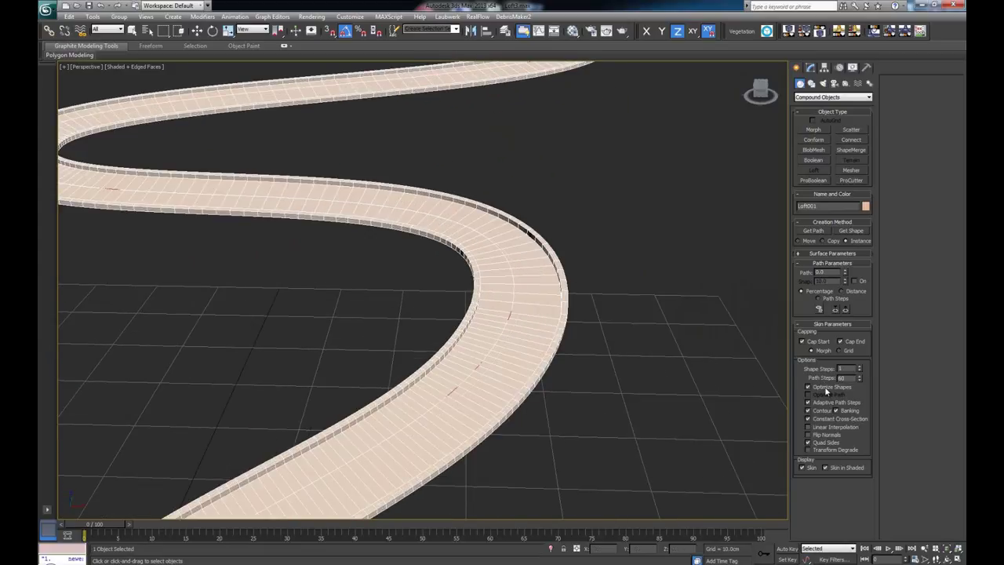
scroll(542, 333, up, 3)
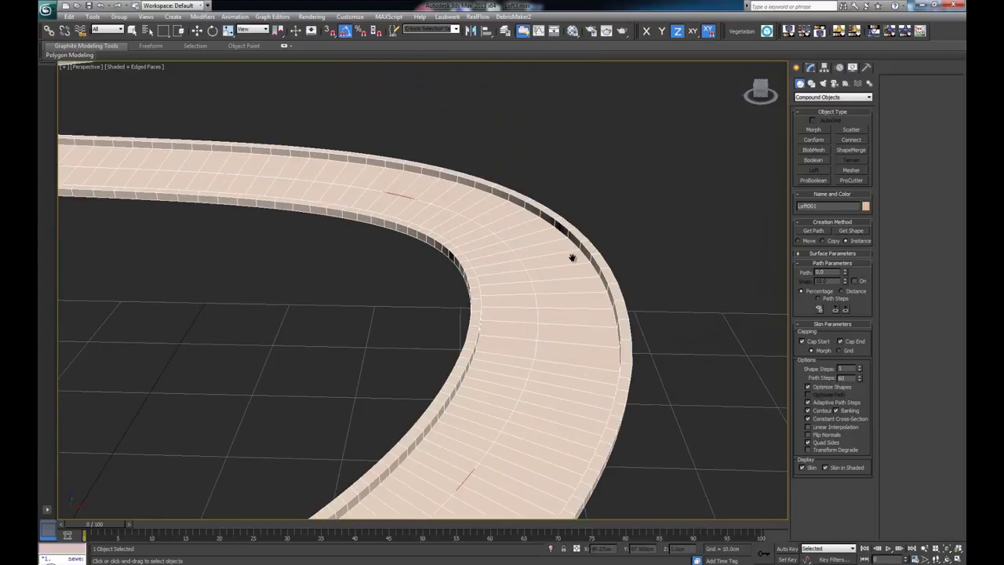
scroll(572, 258, up, 4)
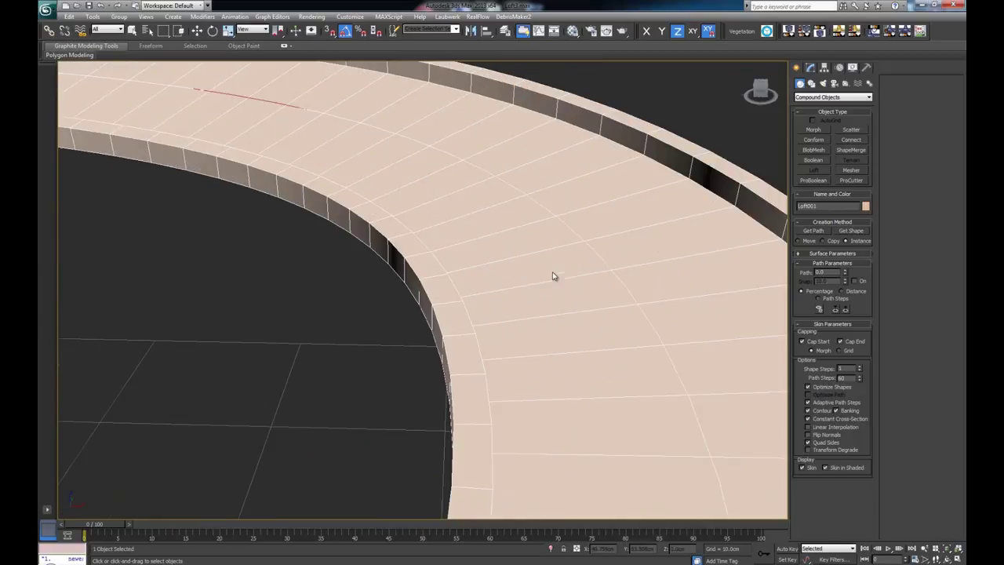
click(823, 389)
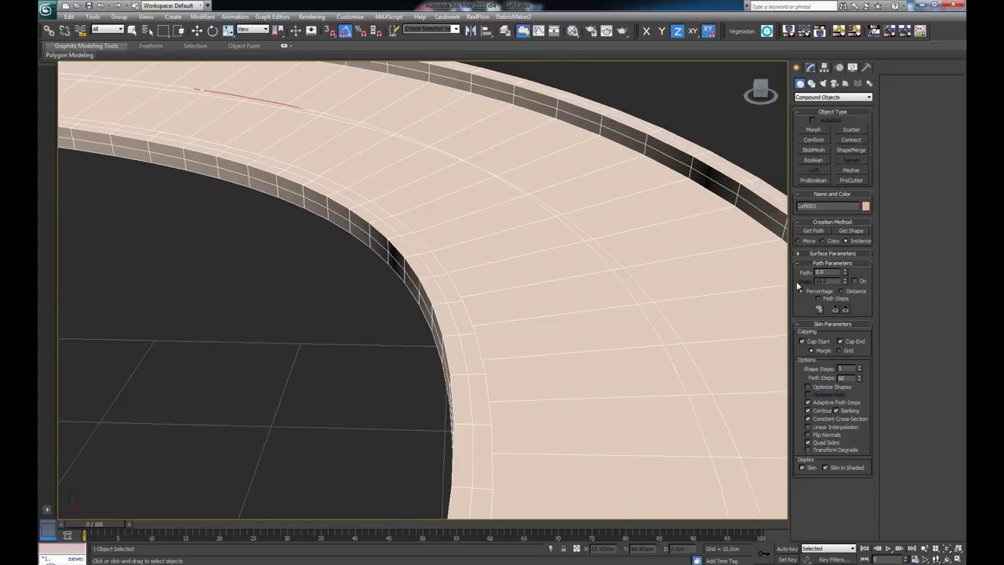
Step: Toggle Optimize Shapes on and back off for the loft, comparing the road's segments along the bends
click(829, 389)
click(830, 390)
scroll(491, 285, down, 5)
alt+middle_drag(371, 278, 513, 166)
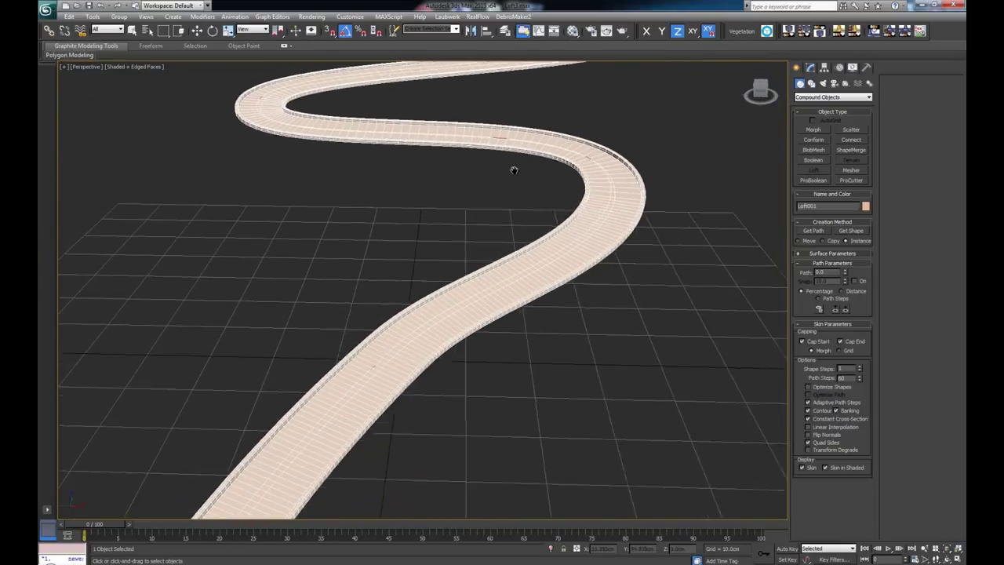
scroll(515, 168, up, 5)
scroll(566, 349, down, 4)
middle_drag(566, 349, 570, 378)
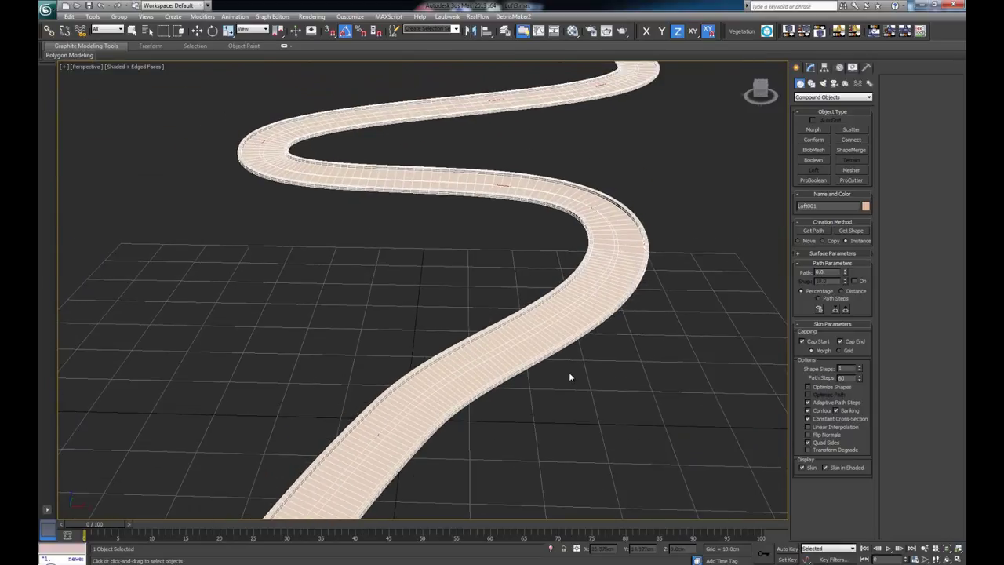
Step: Examine the loft's edge segments along the straighter stretch and the bends, both up close and from a distance
scroll(569, 426, up, 4)
alt+middle_drag(518, 346, 520, 321)
middle_drag(539, 359, 488, 308)
scroll(488, 307, up, 4)
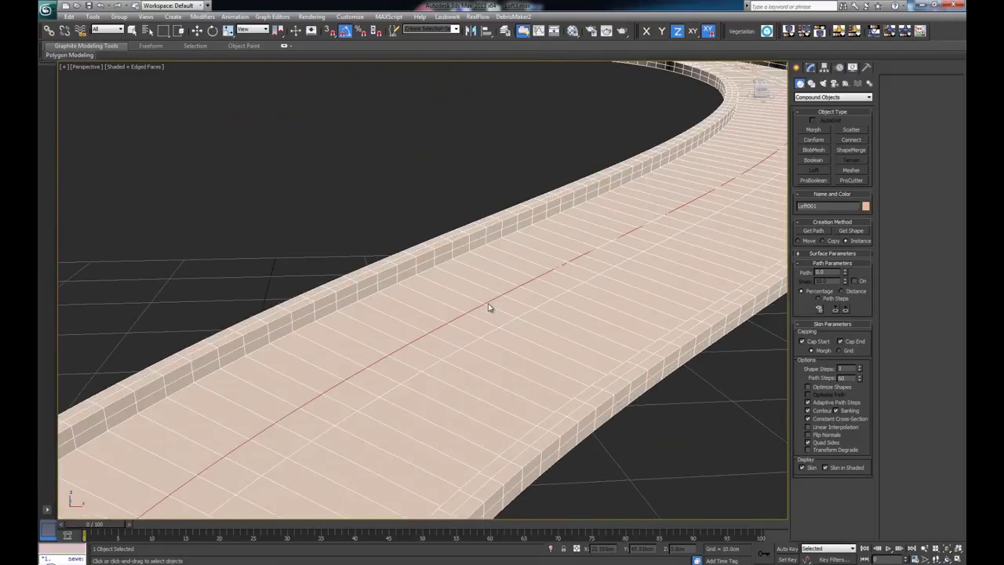
scroll(493, 346, down, 3)
alt+middle_drag(521, 291, 462, 402)
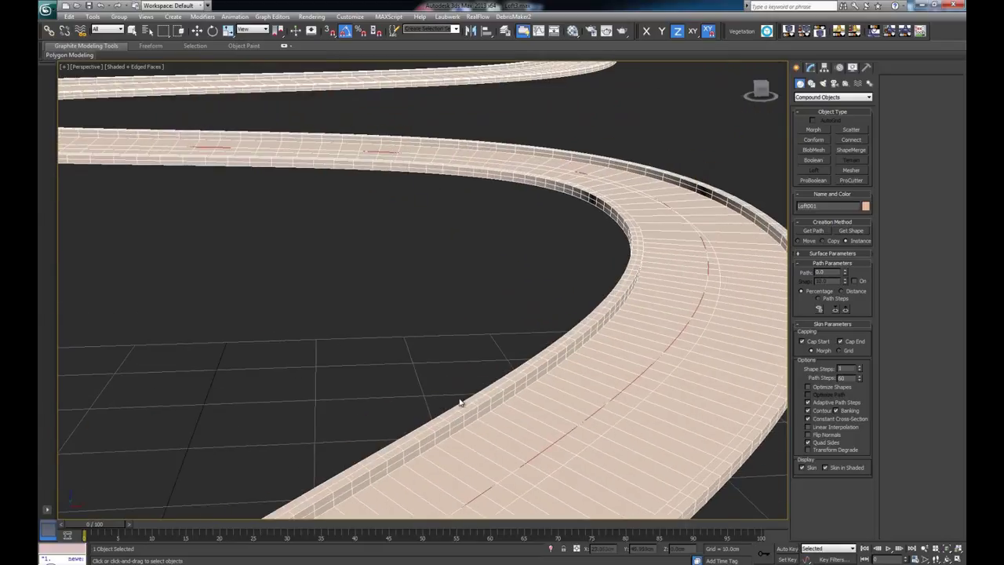
scroll(538, 335, down, 5)
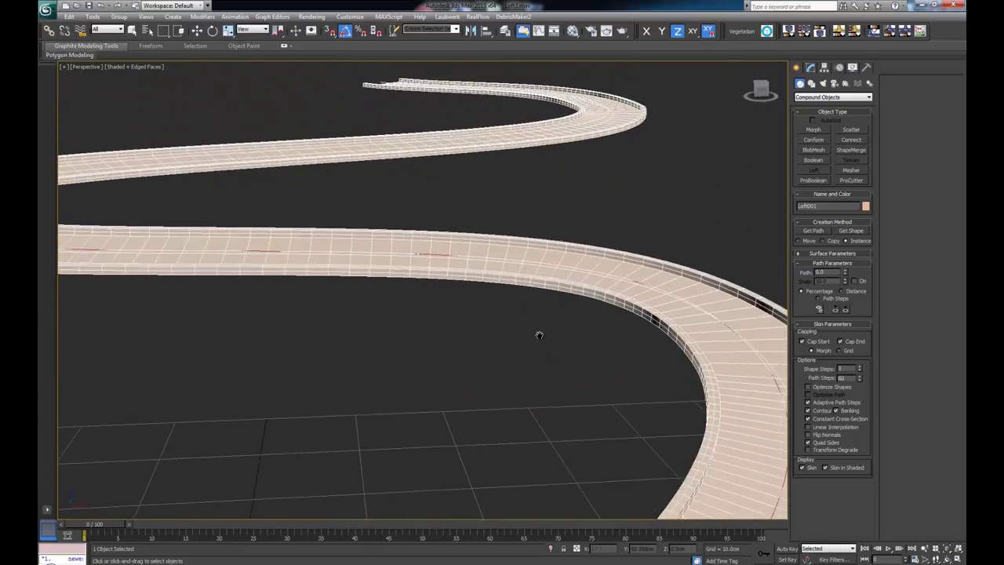
alt+middle_drag(533, 369, 588, 272)
scroll(554, 298, down, 4)
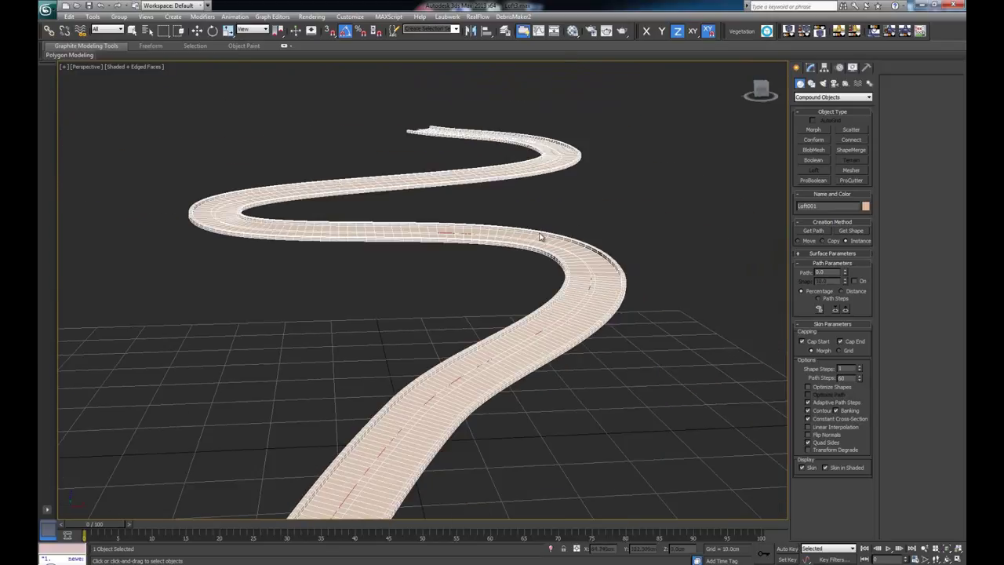
scroll(545, 266, up, 2)
scroll(546, 267, up, 3)
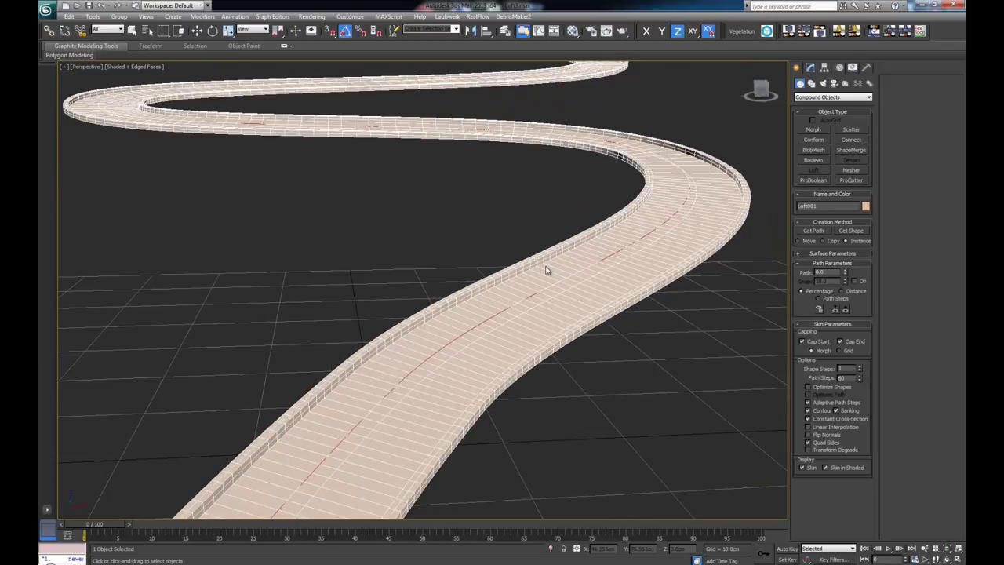
Step: Turn off Banking in the loft's skin parameters and compare the tilt of the road's bend without edged faces
click(851, 411)
alt+middle_drag(621, 335, 455, 300)
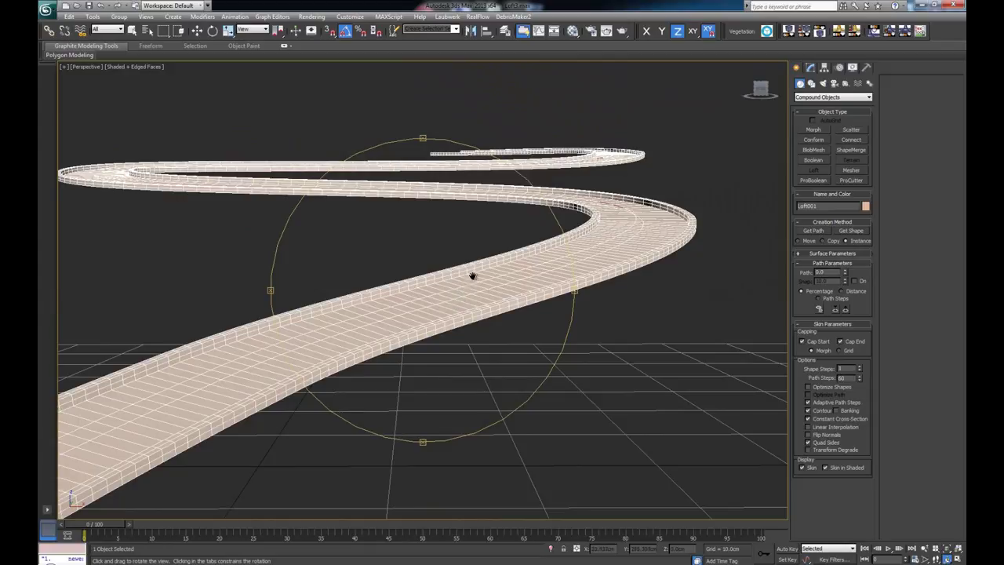
scroll(475, 284, up, 3)
mouse_move(486, 294)
alt+middle_down()
mouse_move(474, 310)
mouse_move(506, 306)
alt+middle_up()
key(F4)
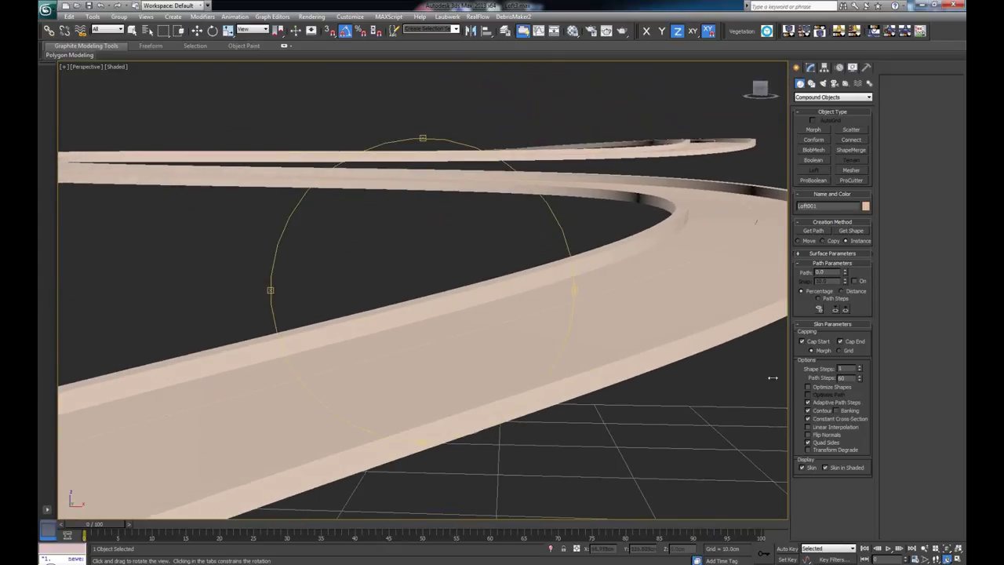
click(838, 411)
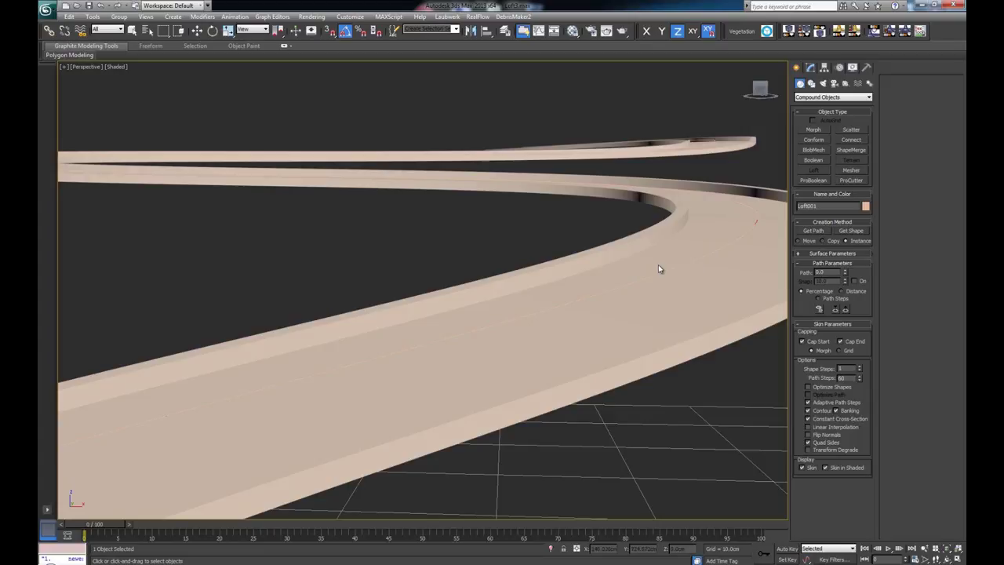
scroll(659, 269, down, 4)
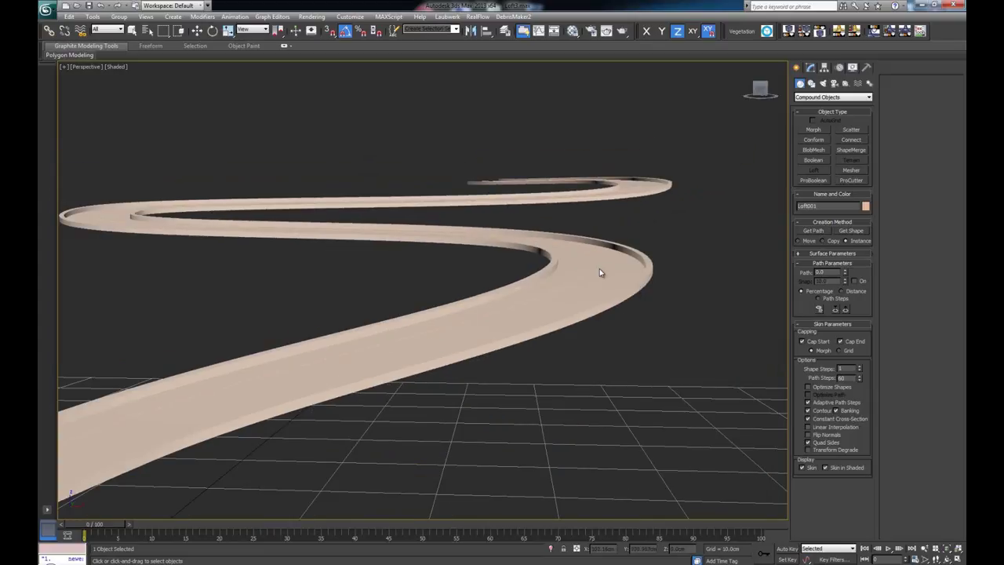
Step: Examine how level the unbanked road stays through its curves, from above and low angles, shaded and with edged faces
key(ctrl+r)
mouse_move(513, 262)
mouse_down()
mouse_move(531, 275)
mouse_move(536, 260)
mouse_move(512, 251)
mouse_move(455, 260)
mouse_move(523, 262)
mouse_move(515, 271)
mouse_move(496, 259)
mouse_move(496, 268)
mouse_up()
drag(496, 305, 498, 322)
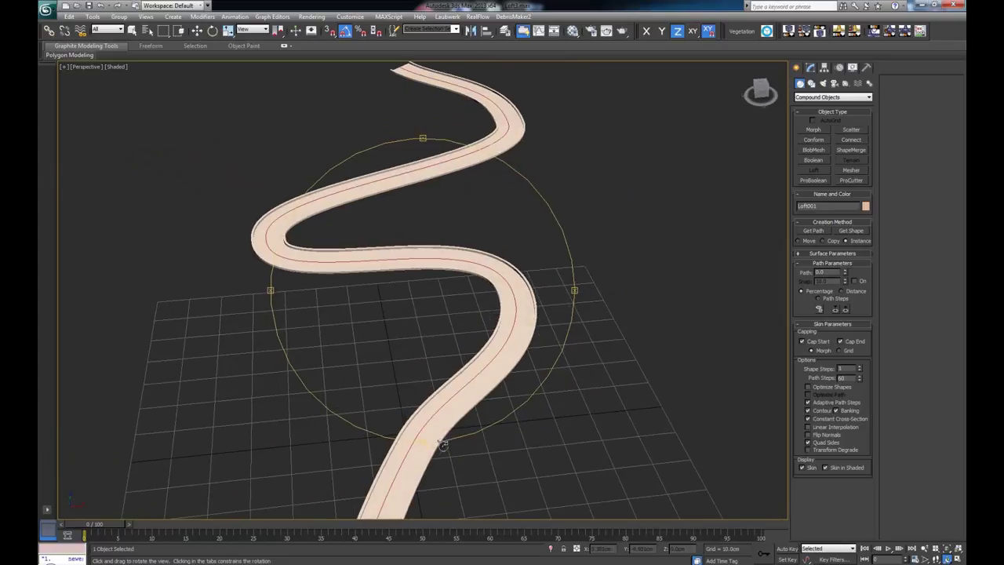
drag(486, 397, 484, 339)
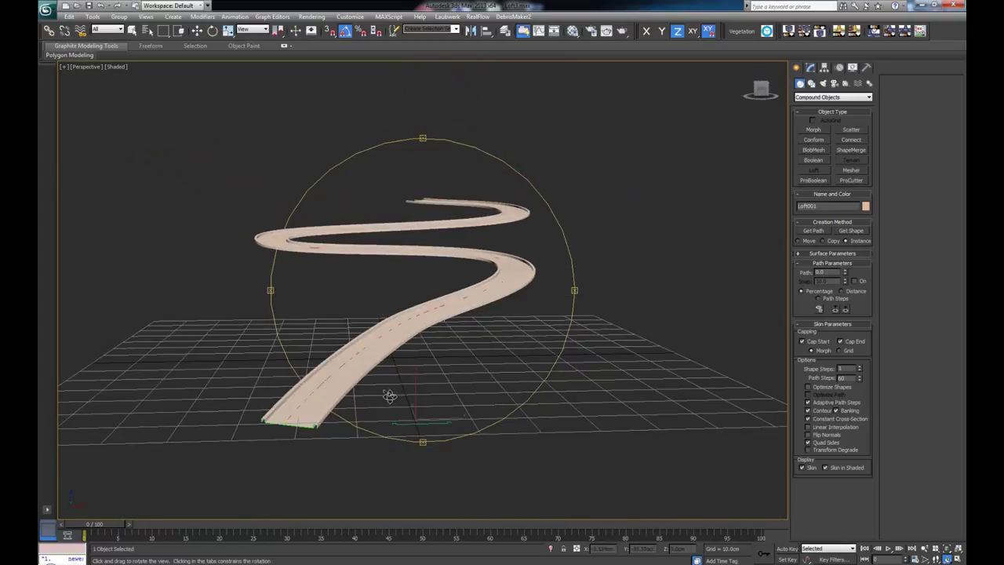
drag(405, 253, 404, 267)
scroll(442, 317, up, 3)
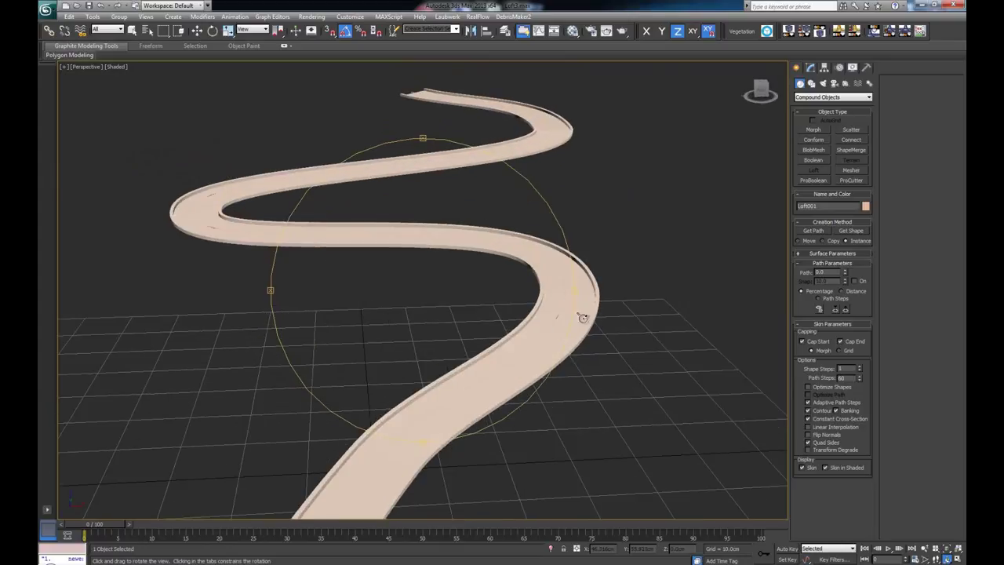
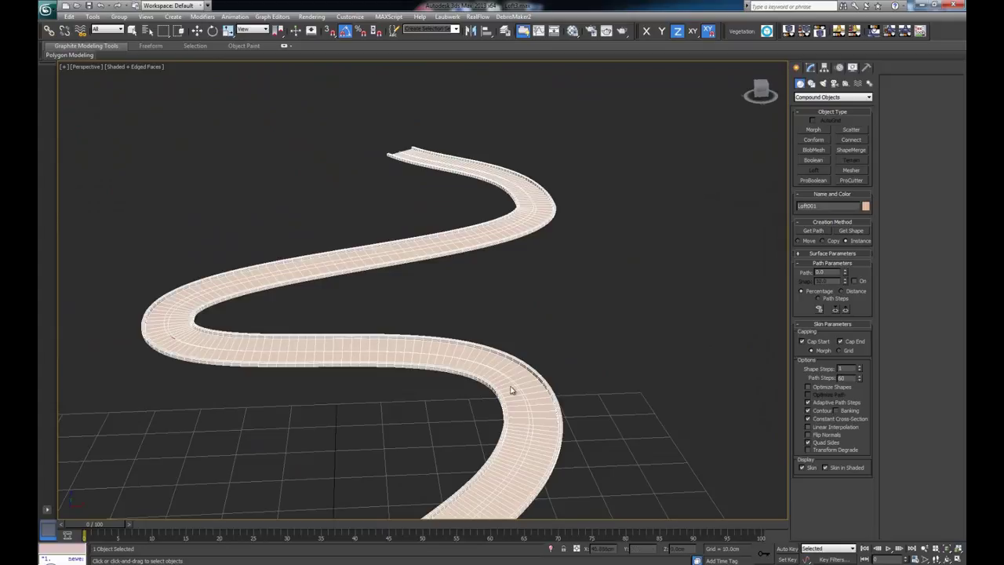
middle_drag(513, 392, 521, 310)
scroll(541, 337, up, 8)
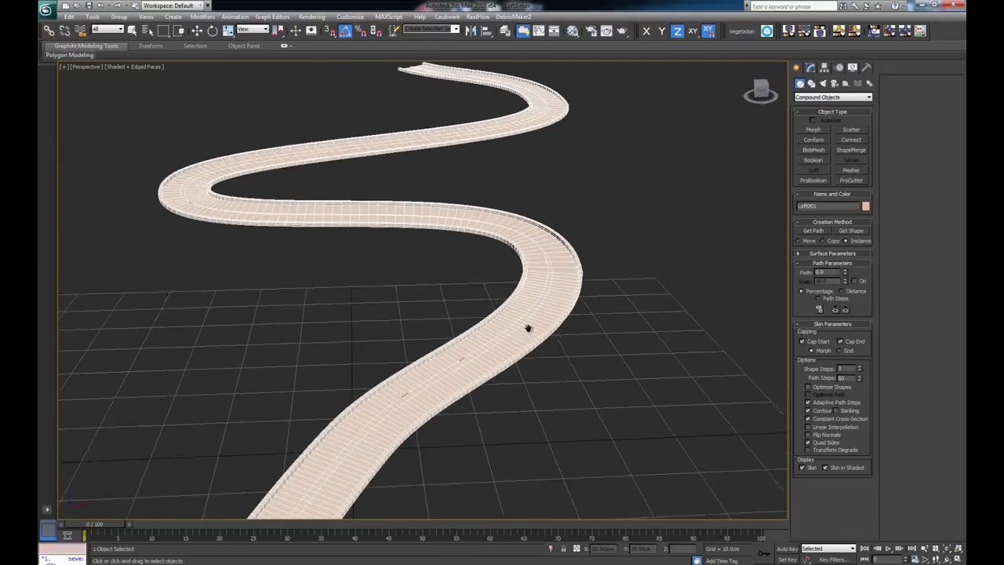
middle_drag(573, 271, 494, 362)
scroll(605, 277, down, 3)
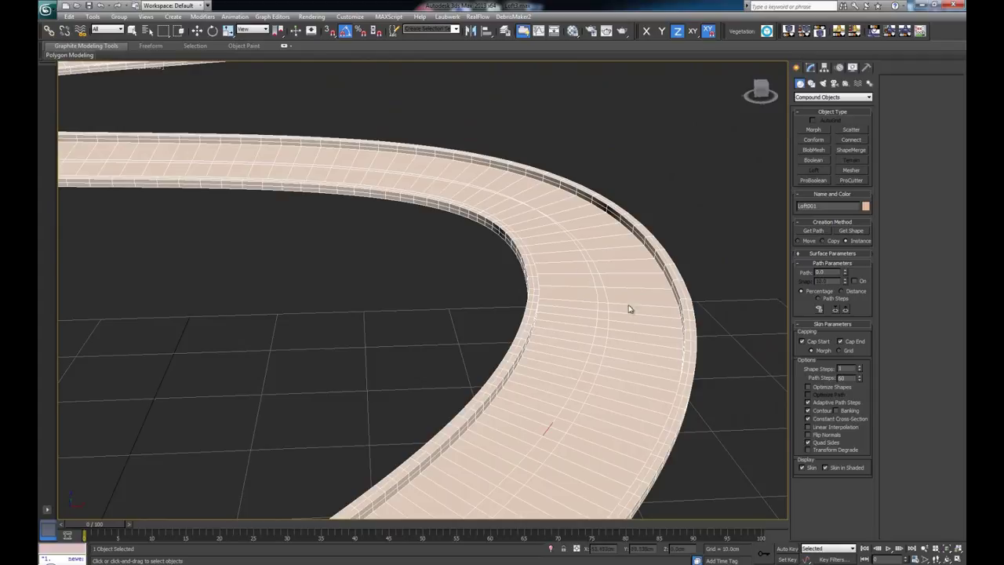
scroll(608, 248, down, 5)
scroll(534, 253, down, 5)
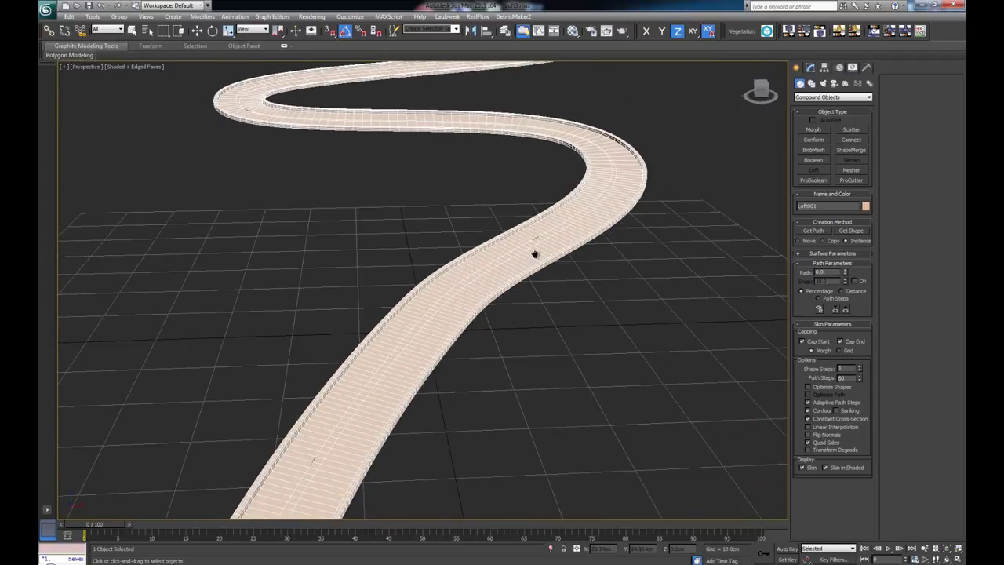
alt+middle_drag(552, 227, 510, 300)
scroll(524, 302, up, 4)
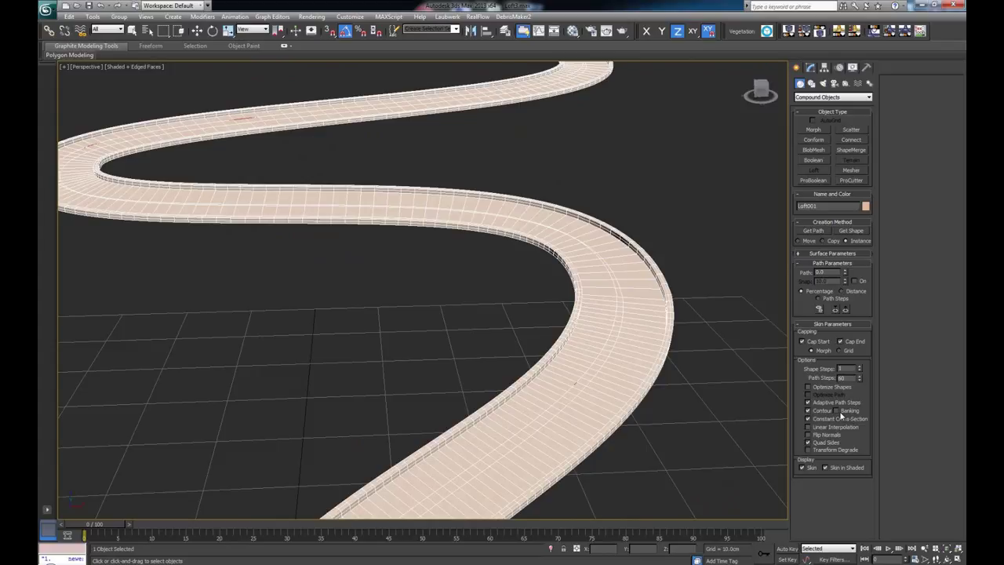
Step: Open the Twist deformation graph of the selected loft
click(843, 255)
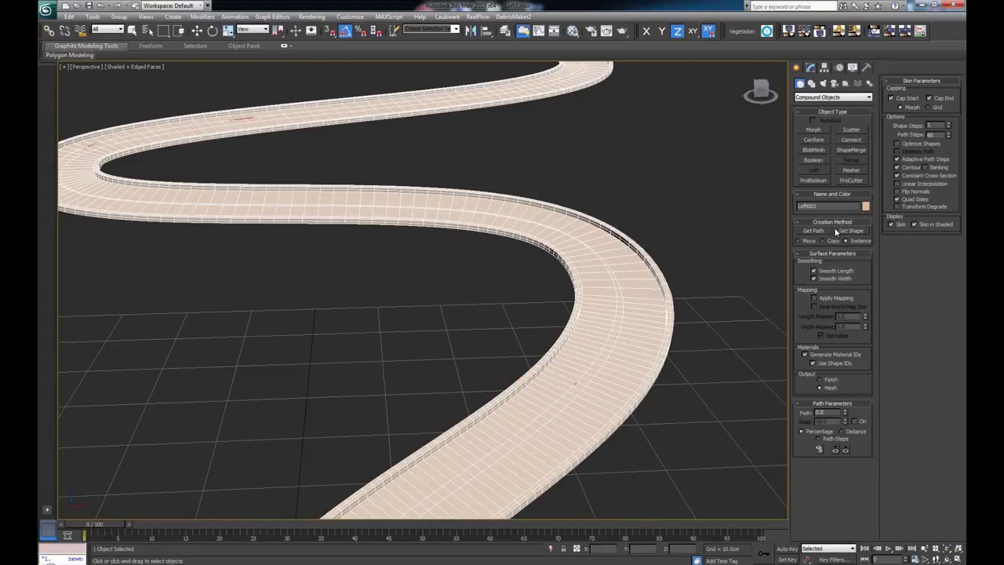
click(811, 68)
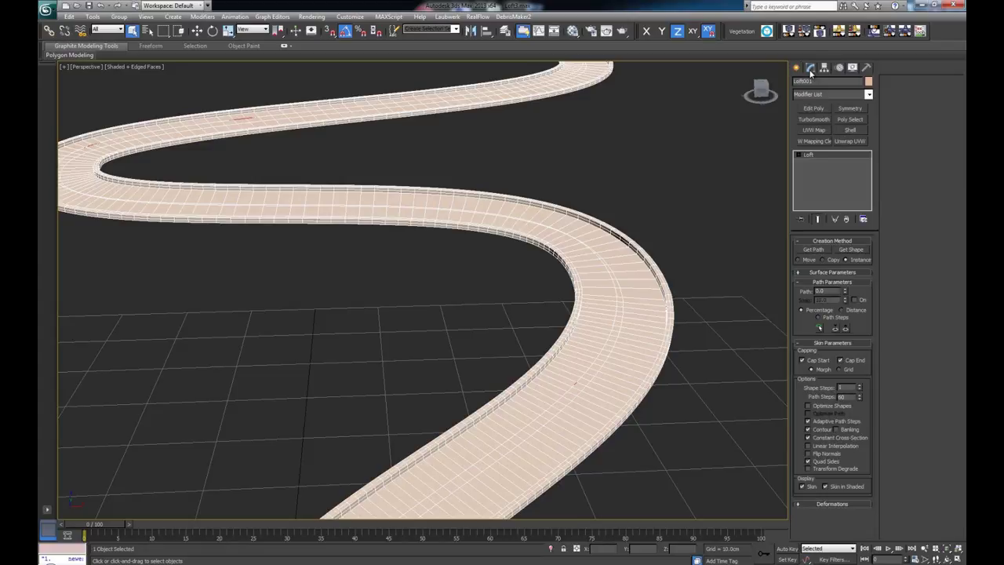
click(832, 503)
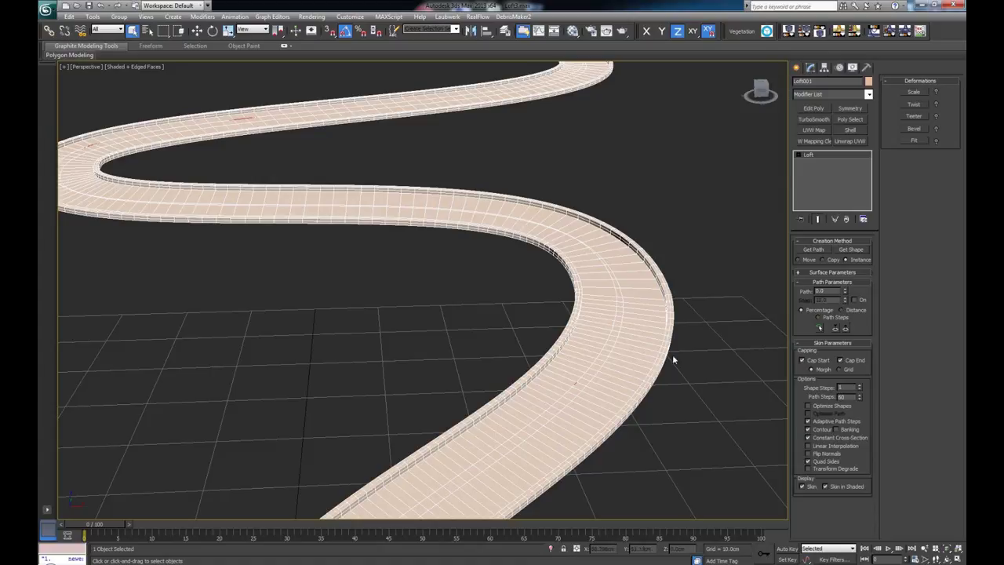
scroll(673, 360, down, 5)
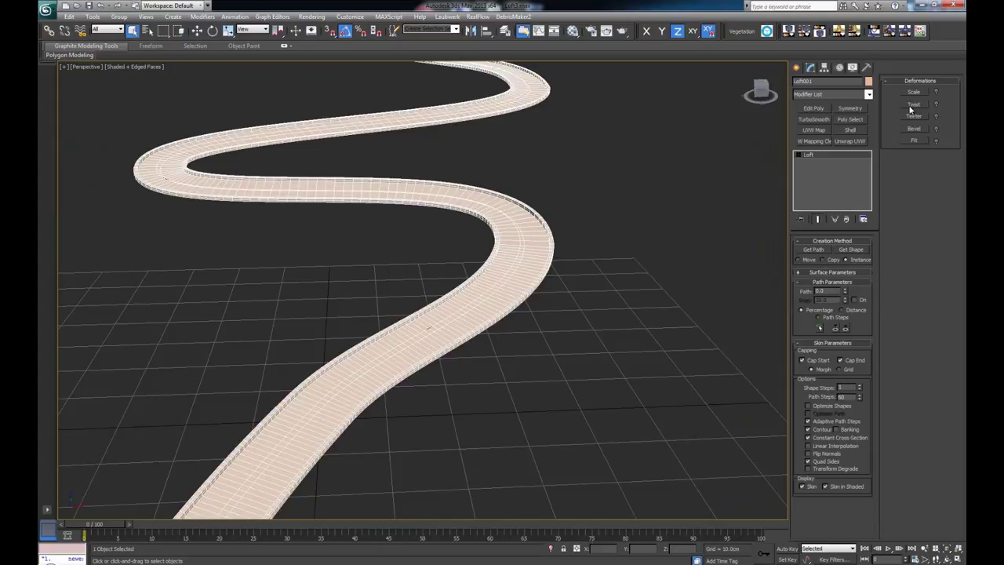
click(913, 106)
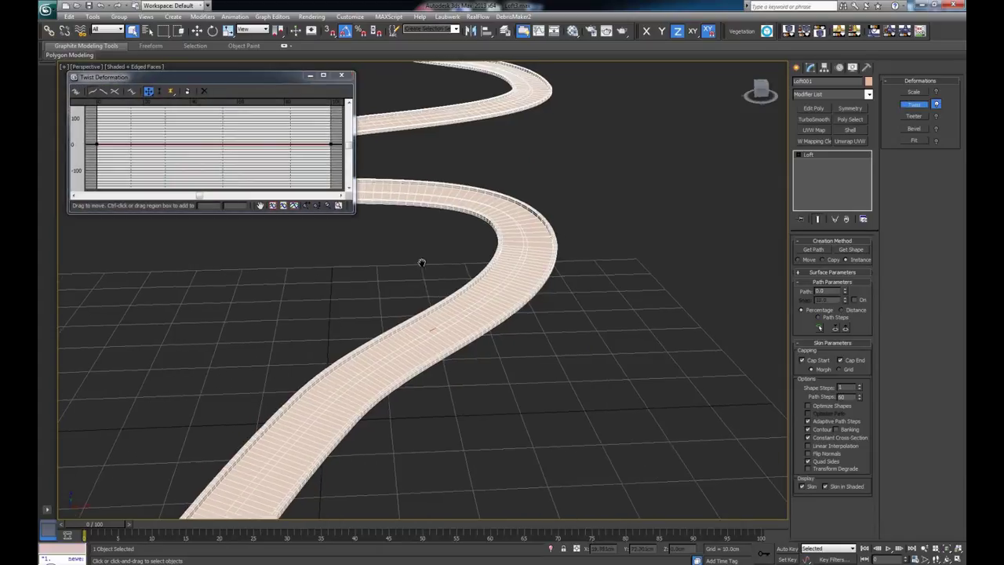
Step: Arrange the Twist Deformation window beside the road, enlarge it and zoom in on its graph
scroll(593, 285, down, 3)
middle_drag(421, 263, 575, 255)
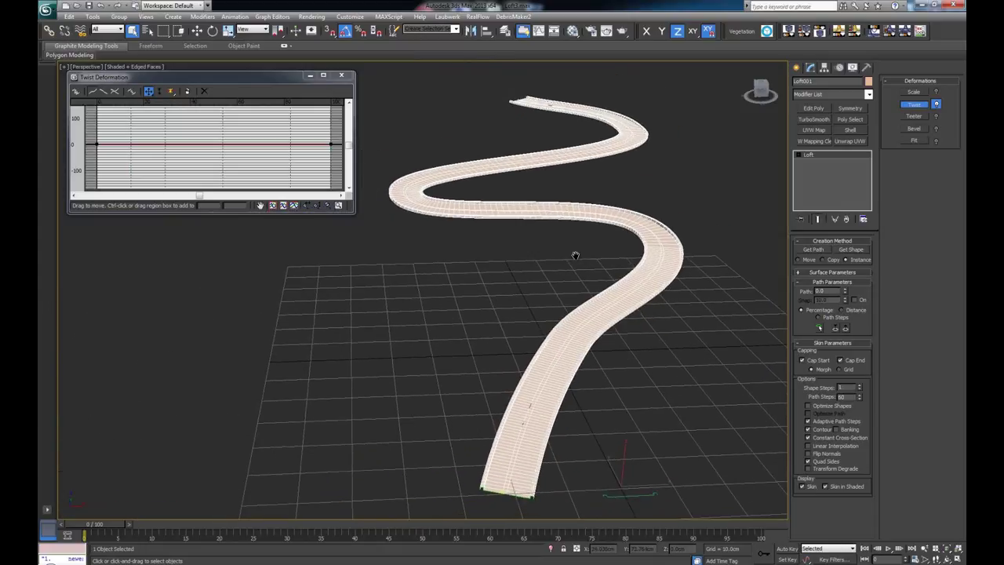
mouse_move(248, 88)
mouse_down()
mouse_move(248, 110)
mouse_move(246, 99)
mouse_up()
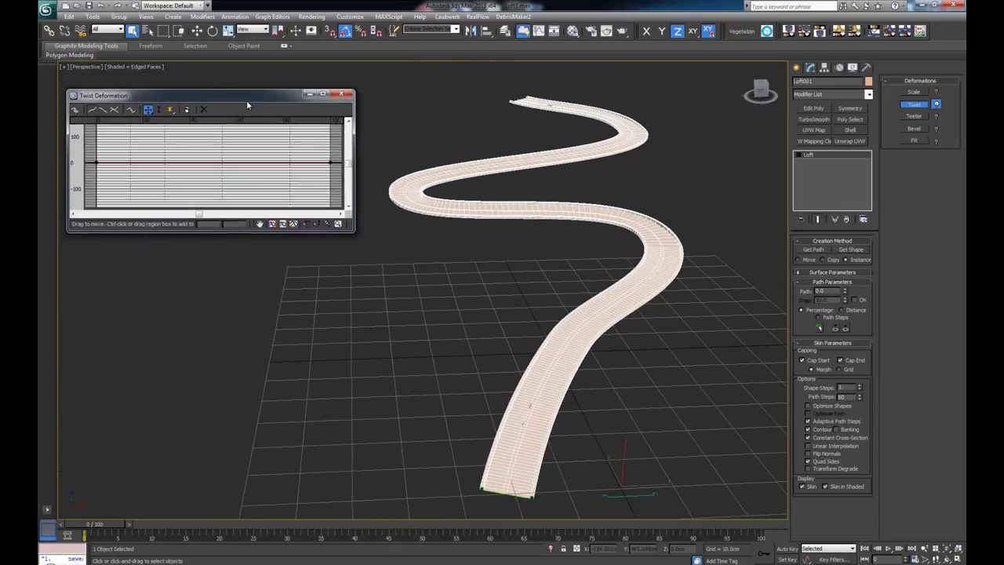
middle_drag(416, 152, 436, 171)
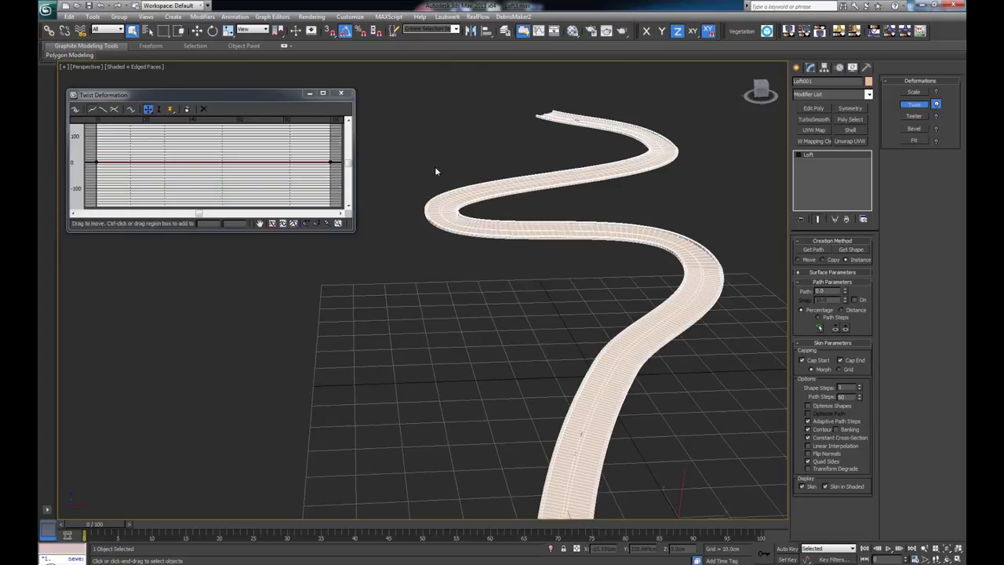
mouse_move(215, 95)
mouse_down()
mouse_move(221, 138)
mouse_move(217, 100)
mouse_up()
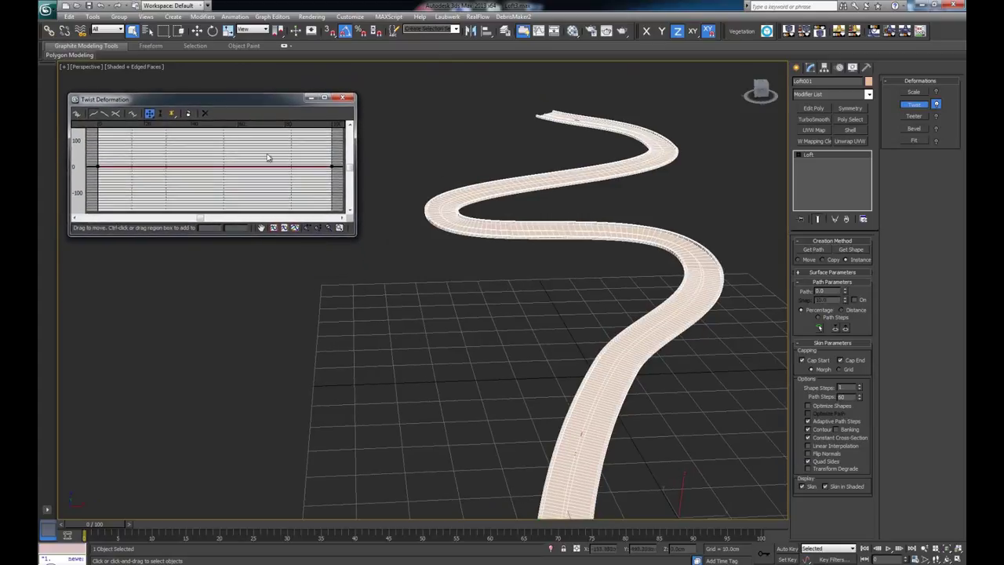
drag(360, 241, 486, 335)
click(458, 326)
drag(307, 235, 307, 215)
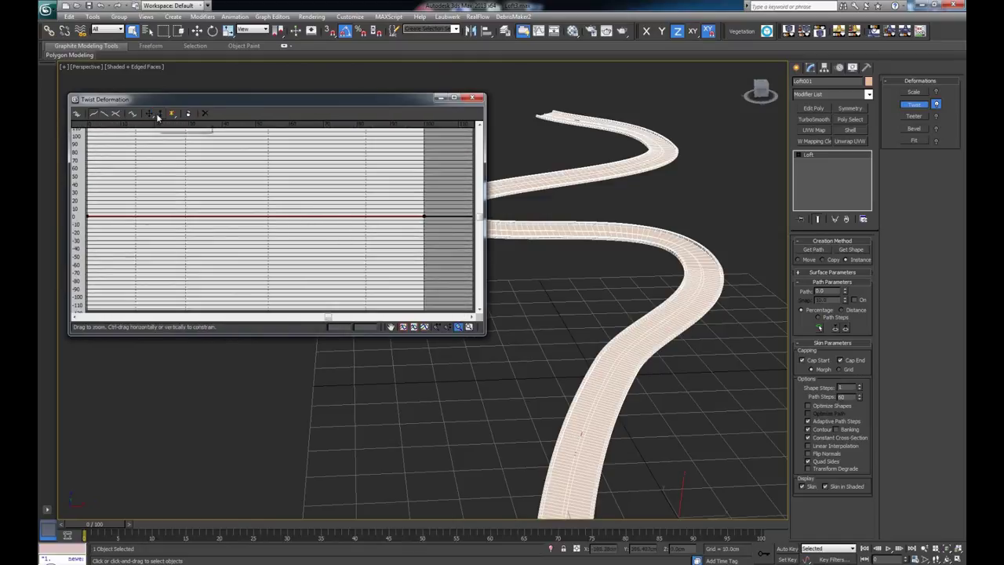
click(392, 328)
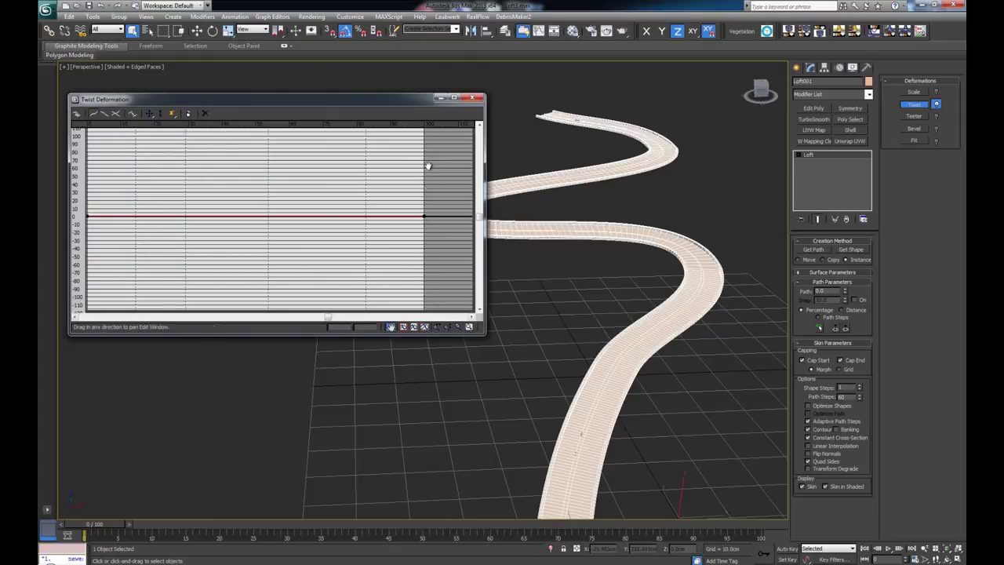
Step: Scale the twist graph vertically to show about -80 to 80 and select the control point at the curve's 100 end
click(149, 113)
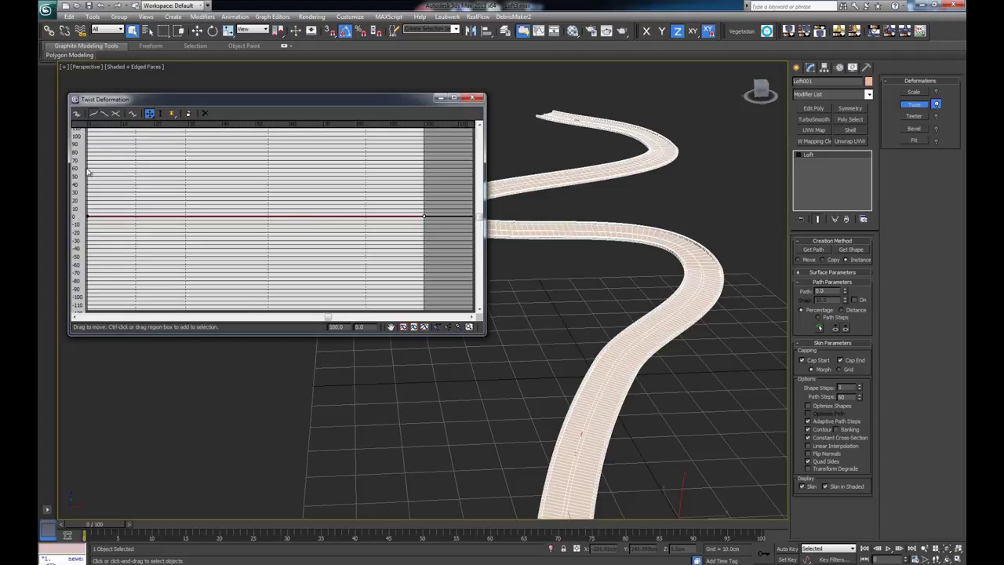
click(447, 327)
drag(246, 224, 238, 240)
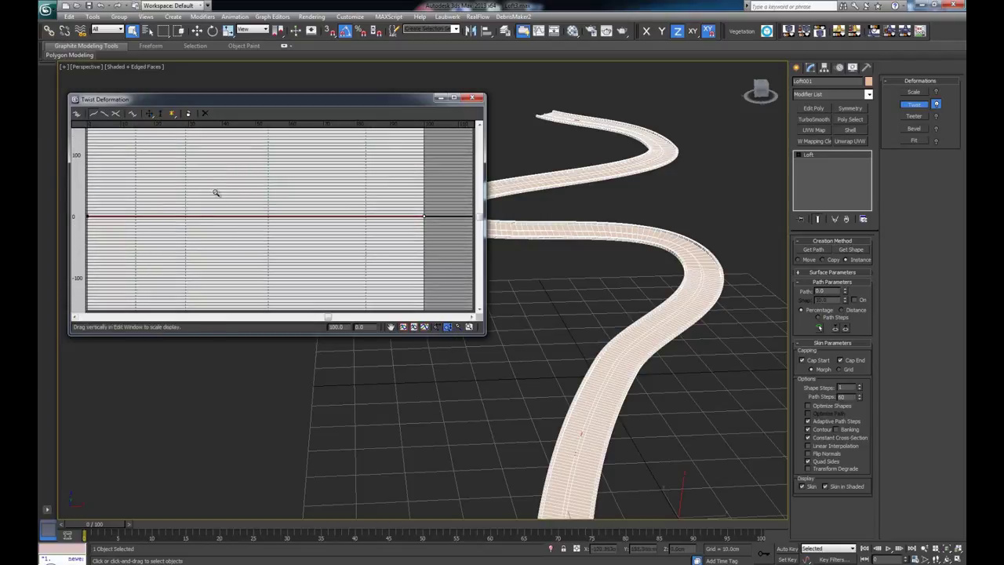
drag(216, 192, 99, 222)
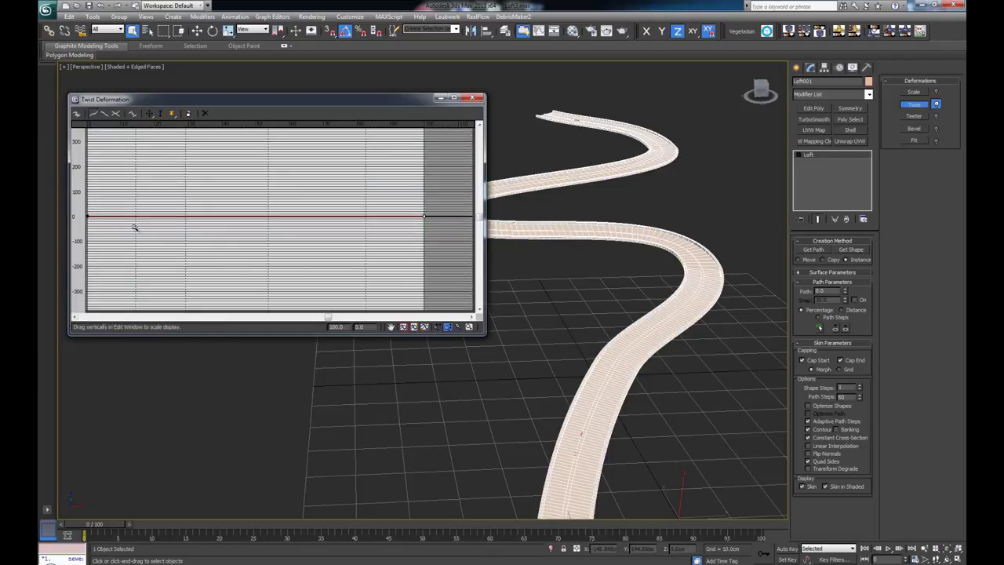
drag(231, 231, 237, 73)
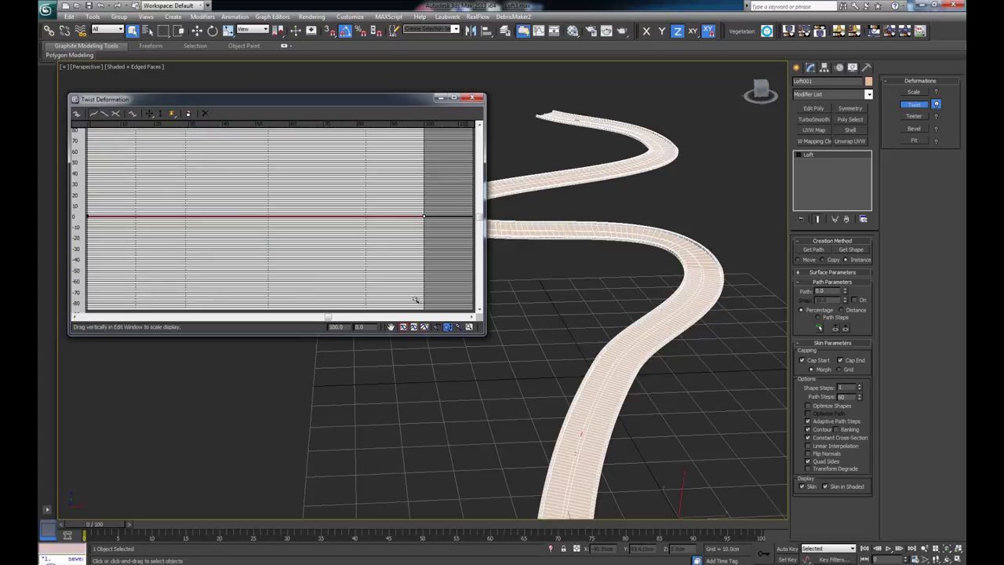
click(149, 113)
click(425, 216)
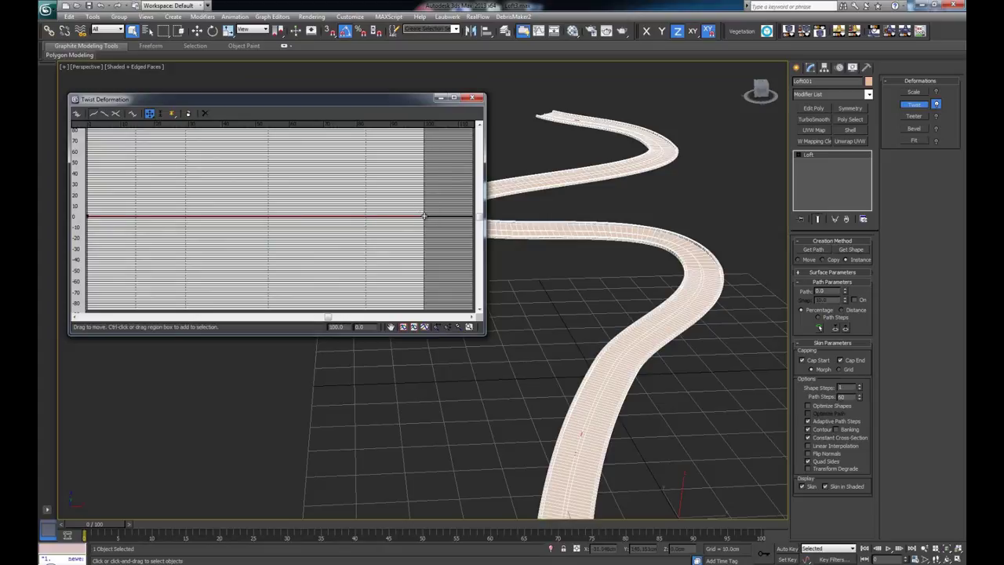
Step: Raise the twist curve's control point at the 100 end to about 74
drag(424, 215, 428, 136)
alt+middle_drag(578, 207, 554, 241)
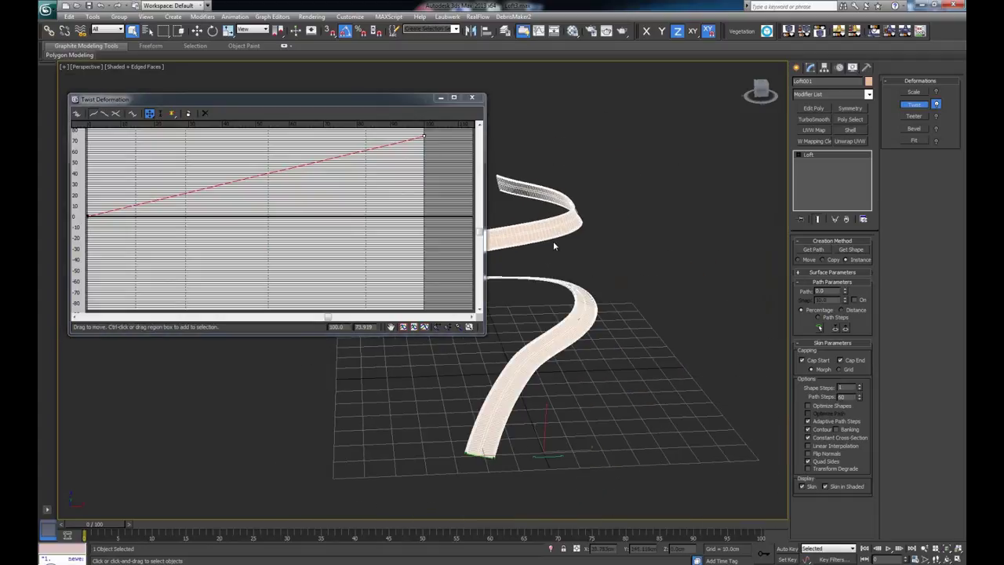
Step: Minimize the Twist Deformation window and examine from several angles how the twist builds up along the road
key(ctrl+r)
click(442, 99)
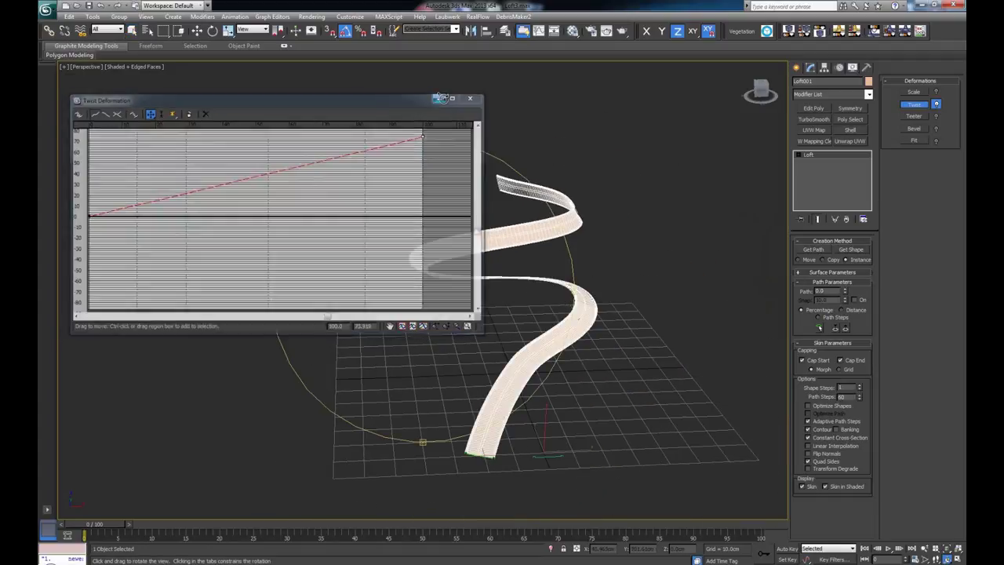
drag(482, 332, 505, 356)
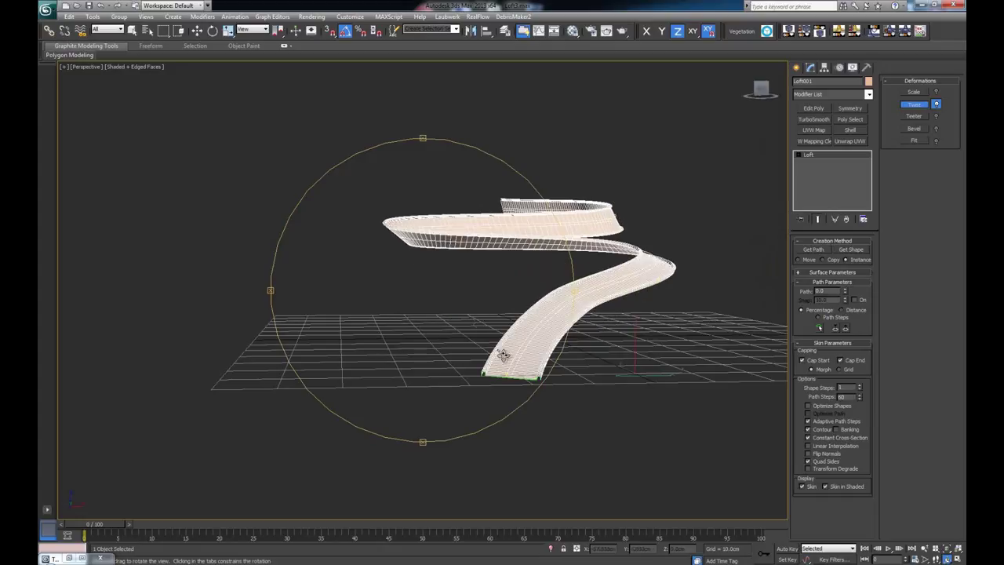
drag(495, 317, 466, 332)
drag(505, 240, 396, 284)
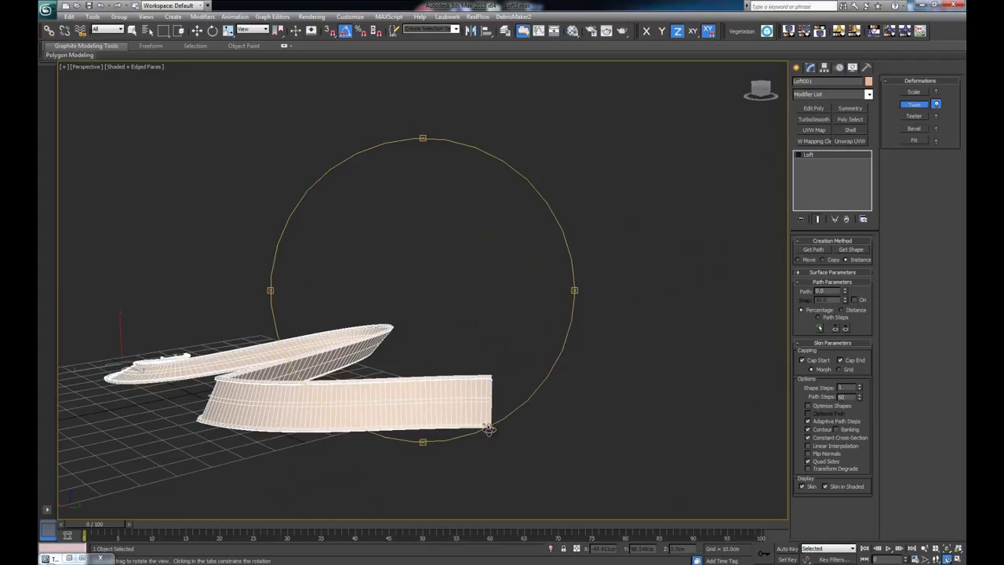
drag(408, 361, 476, 332)
drag(408, 341, 500, 290)
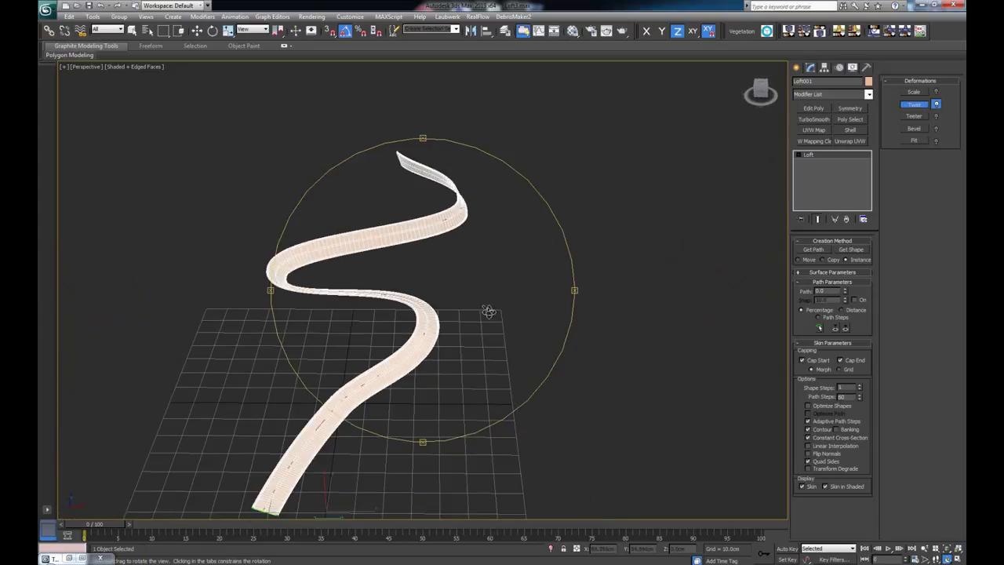
drag(467, 342, 492, 316)
right_click(492, 316)
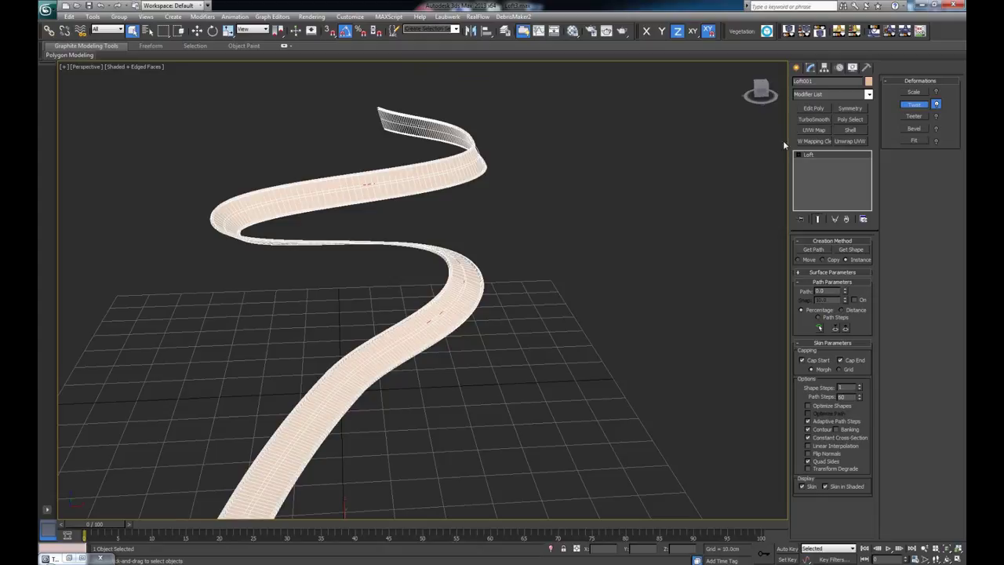
alt+middle_drag(532, 222, 570, 180)
scroll(571, 181, up, 3)
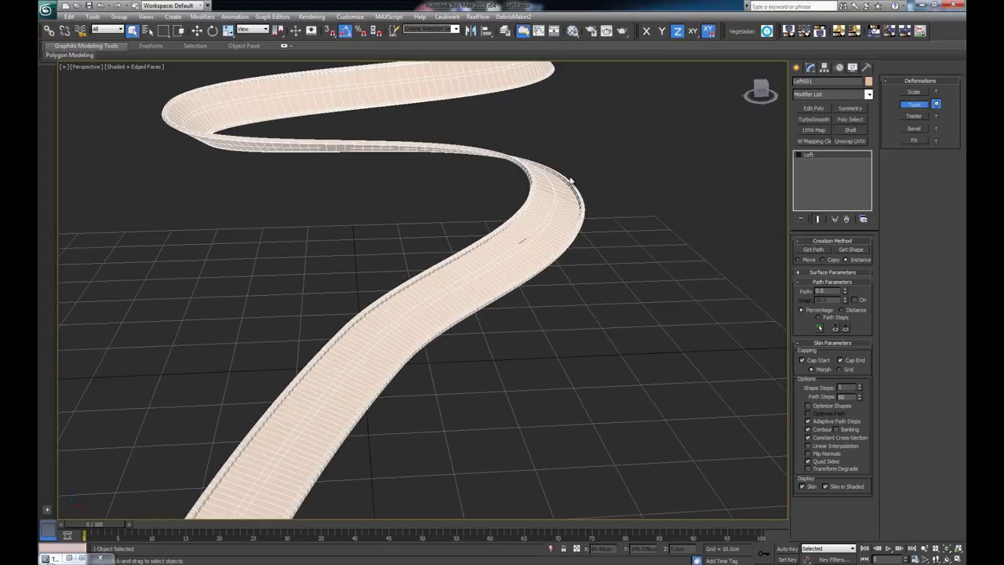
Step: Restore the Twist Deformation window and set the end control point's twist value to 100
click(915, 106)
click(915, 106)
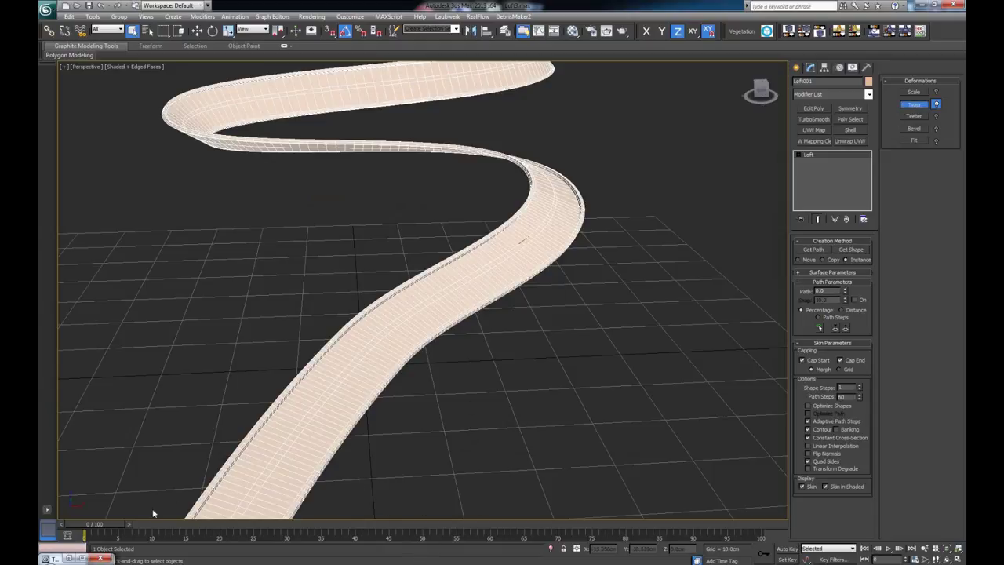
click(69, 558)
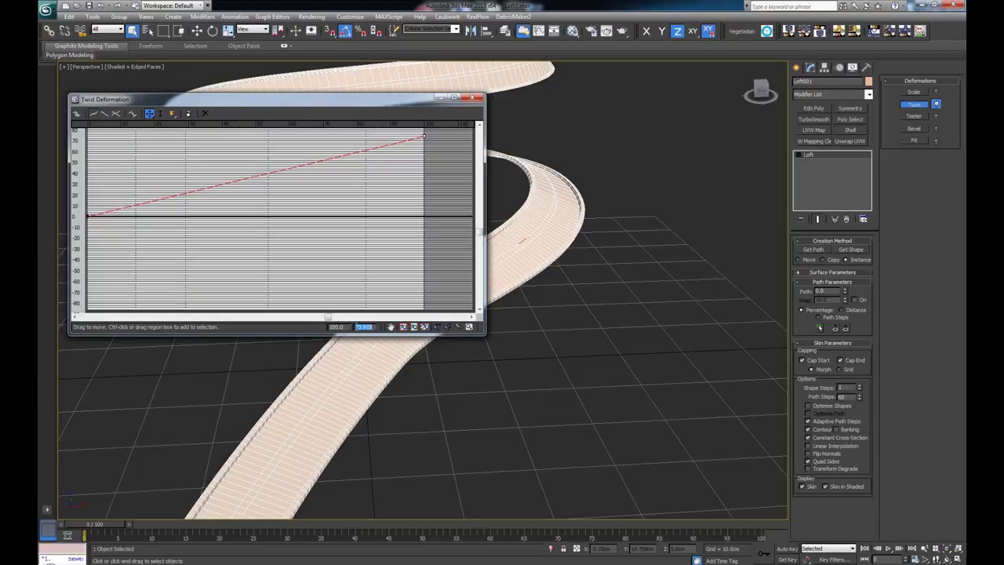
double_click(356, 327)
alt+middle_drag(581, 206, 611, 242)
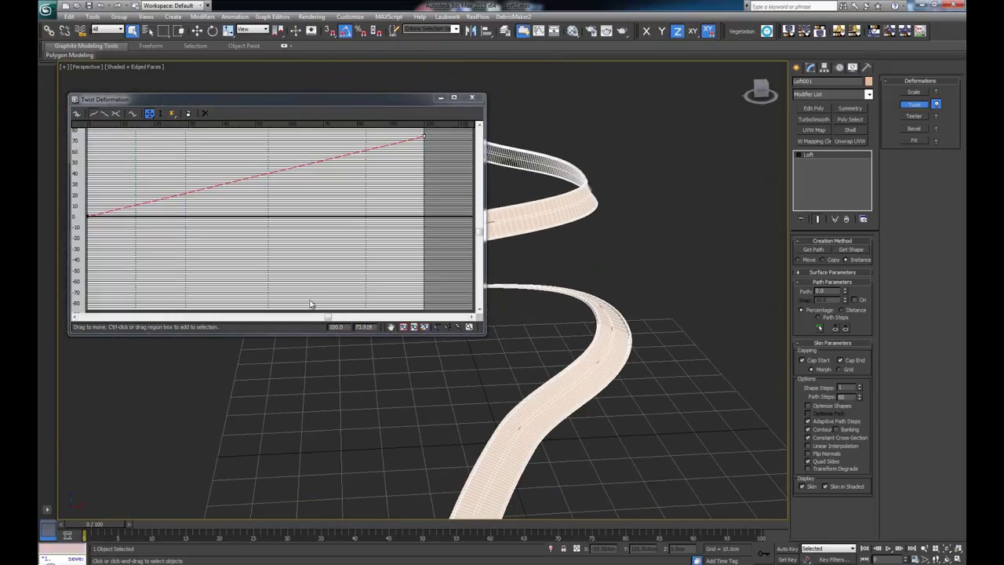
double_click(364, 326)
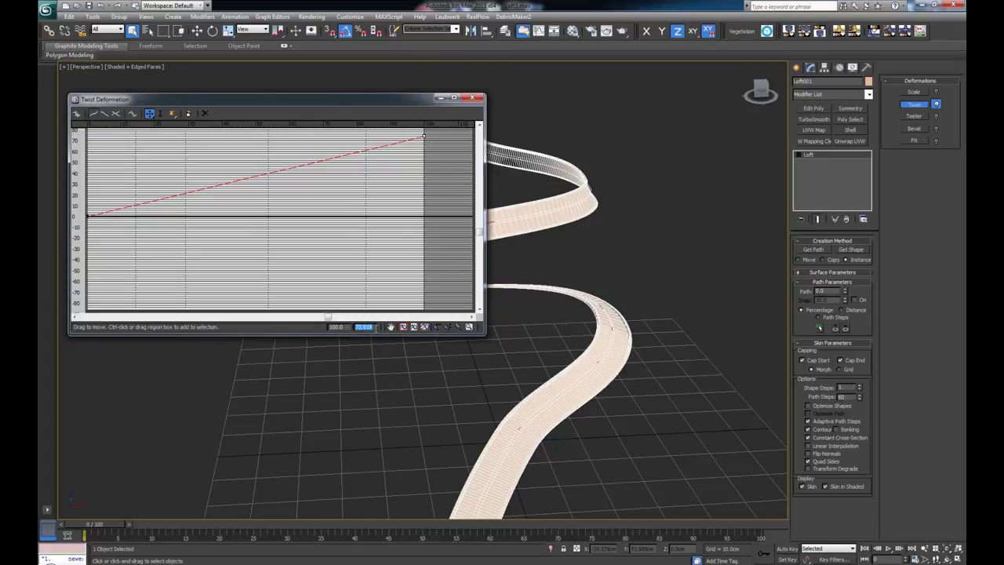
text(100)
key(Return)
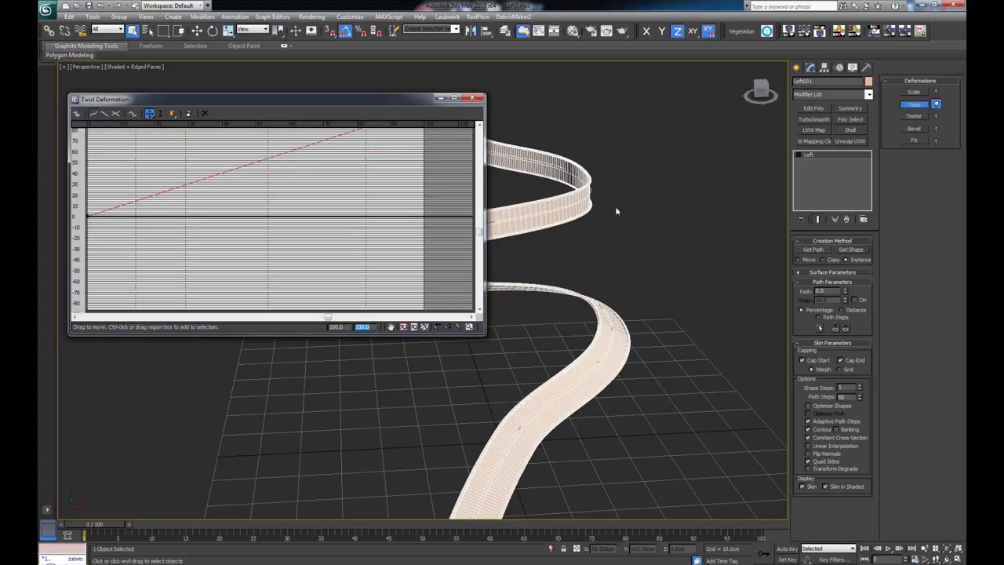
alt+middle_drag(617, 210, 559, 186)
alt+middle_drag(578, 242, 566, 223)
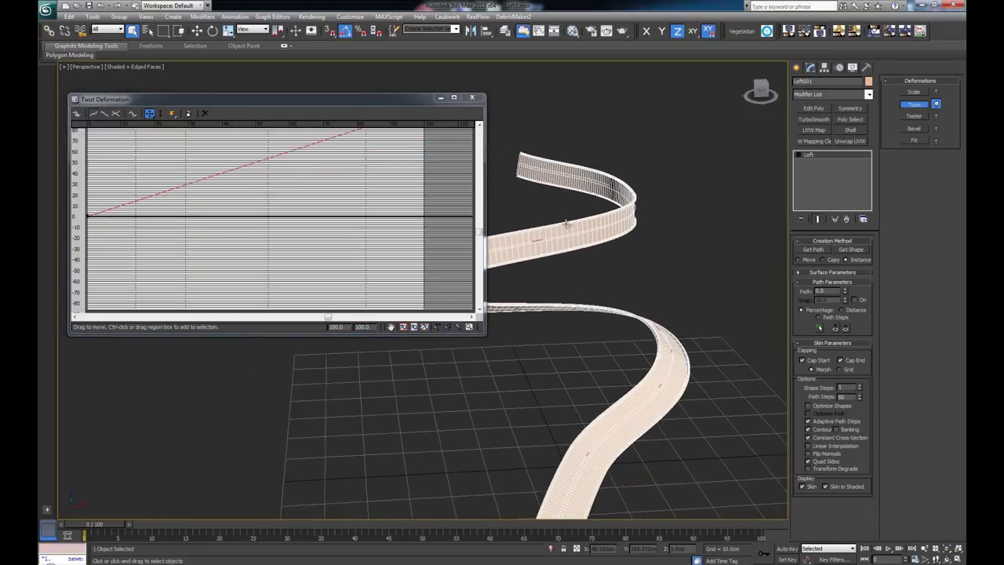
Step: Set the end control point's twist value to 0 and close the Twist Deformation window
click(362, 326)
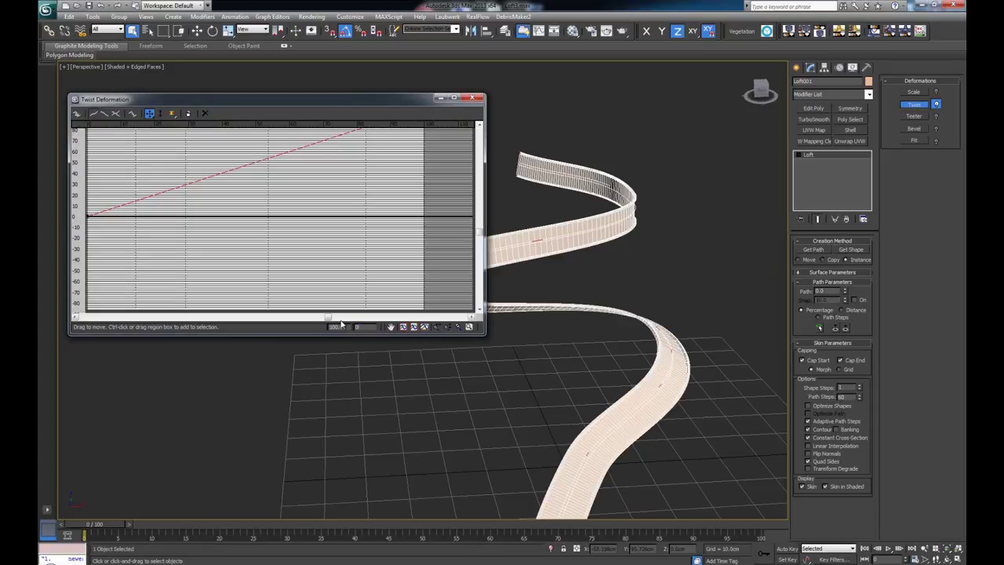
text(0)
key(Return)
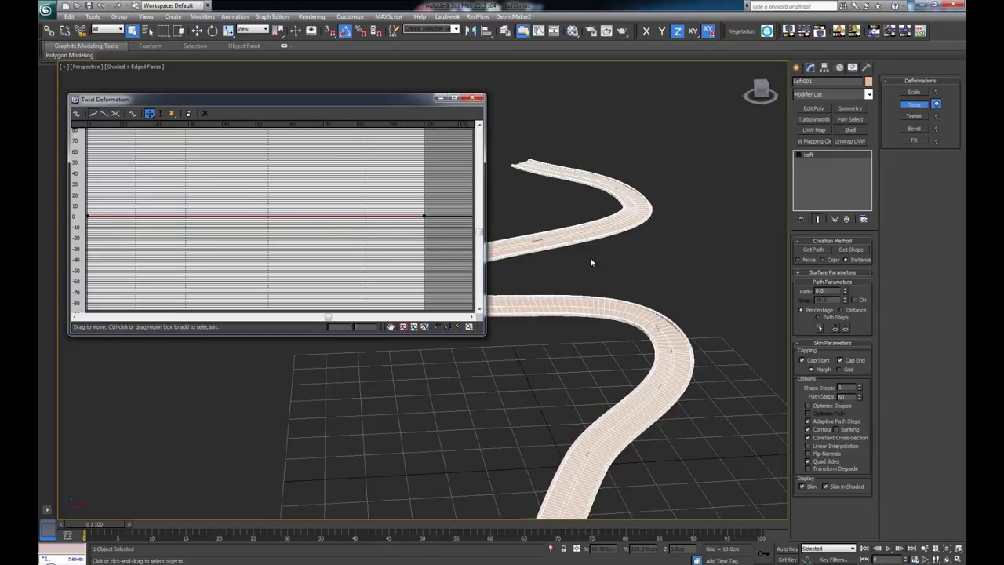
right_click(694, 250)
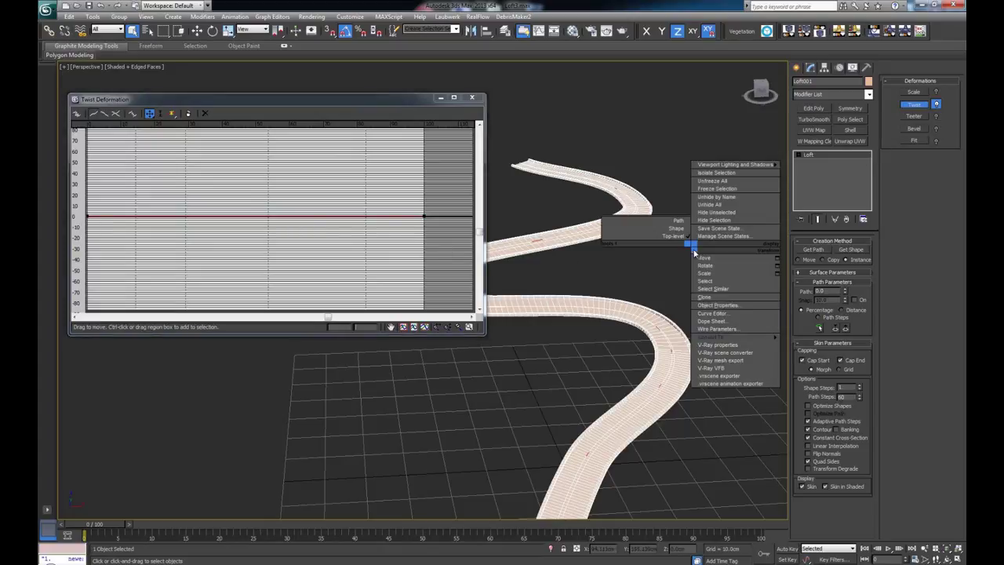
click(652, 279)
key(alt+F4)
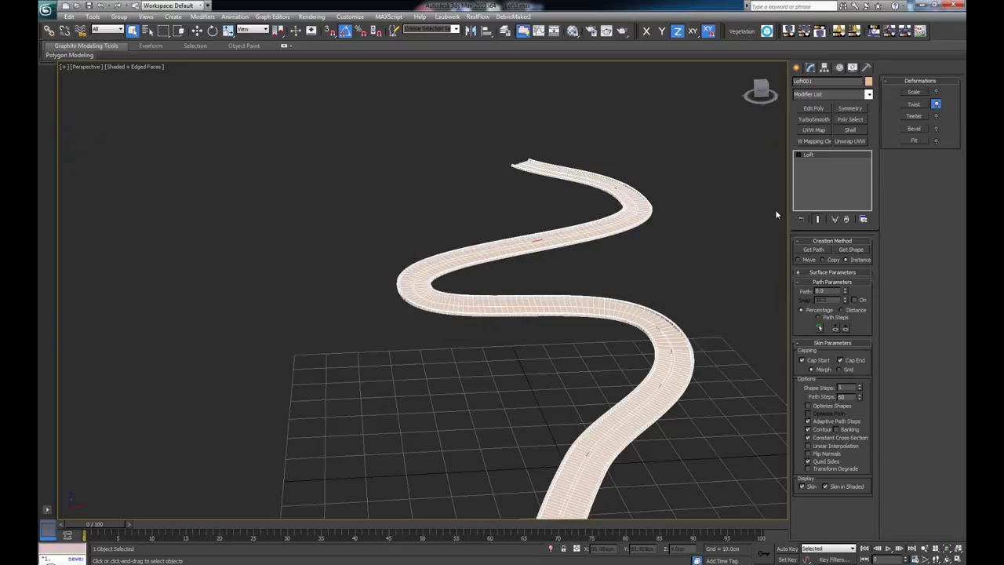
click(815, 167)
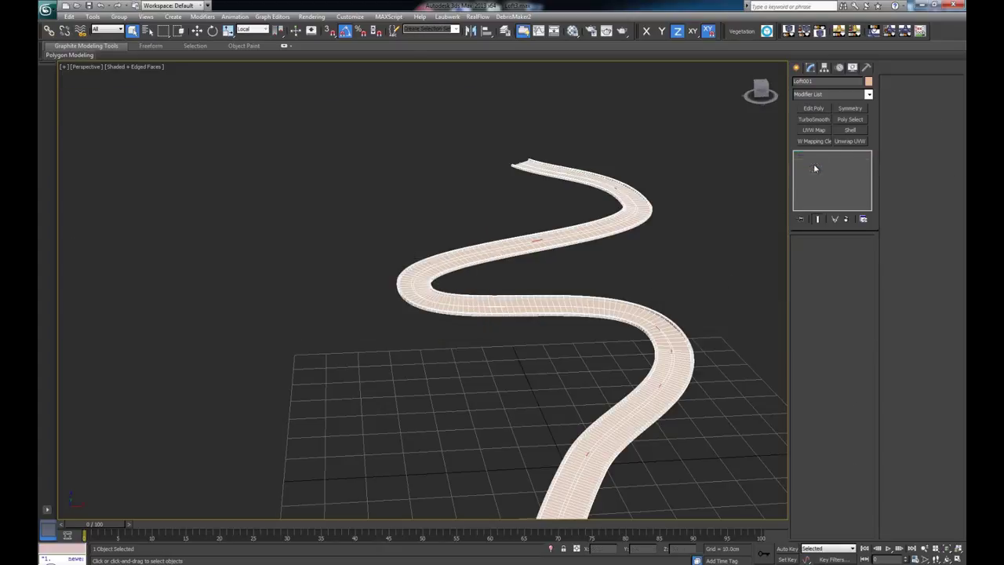
click(816, 163)
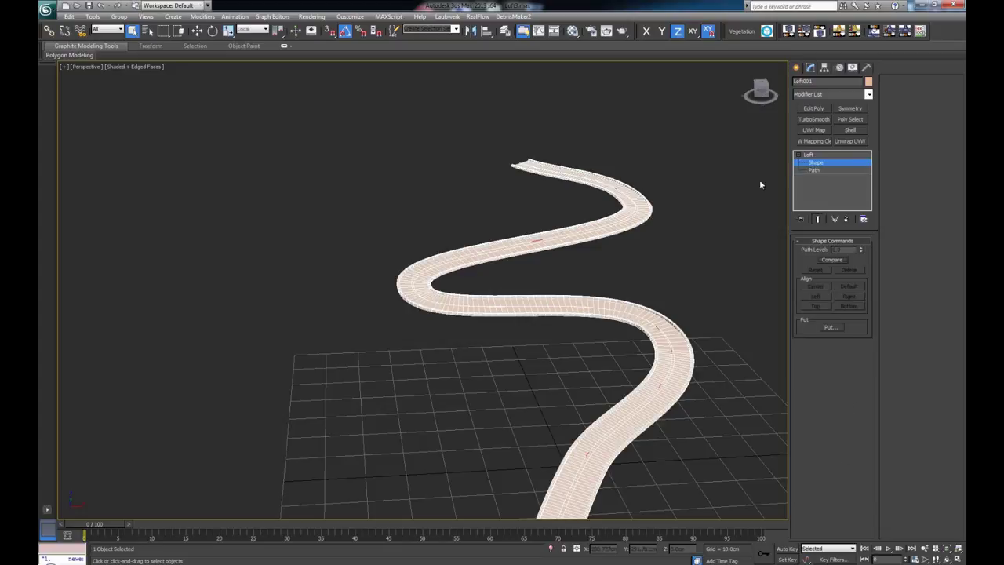
key(ctrl+b)
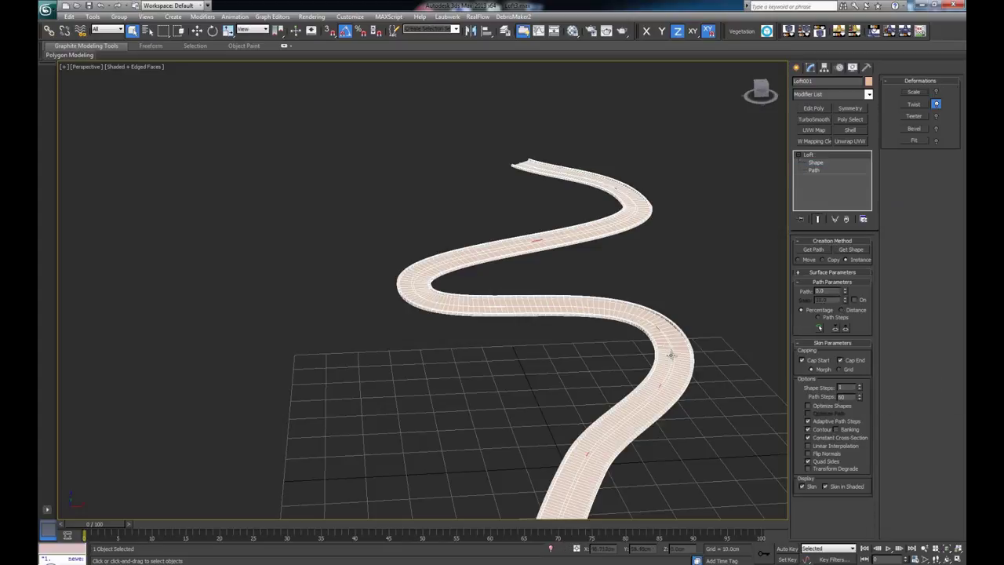
Step: Select the Road_line spline and move it beside the lofted road
key(Delete)
click(671, 356)
scroll(623, 262, down, 2)
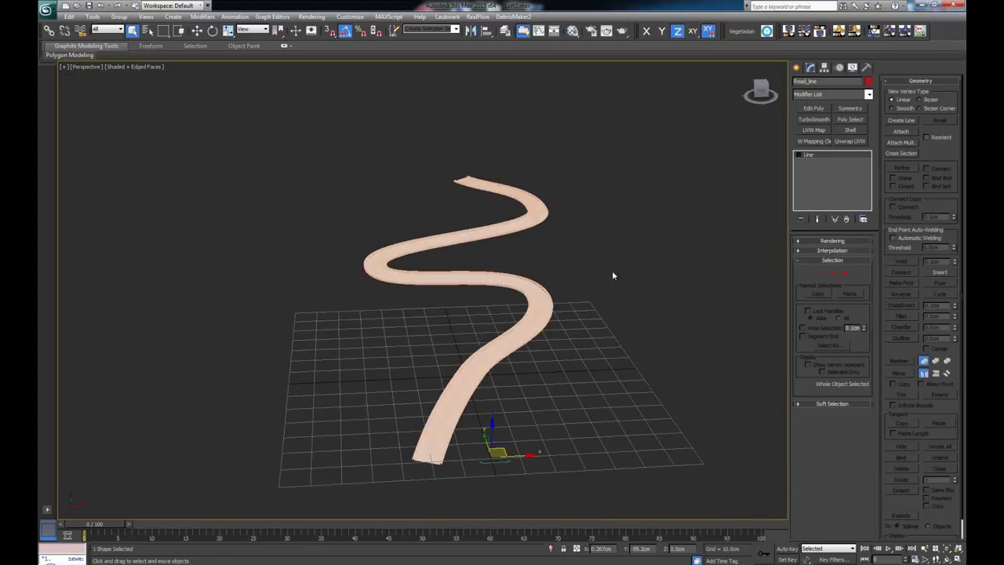
key(w)
shift+drag(524, 456, 780, 312)
Step: Examine the Road_line spline's vertices one by one at the road's bends, then leave vertex editing
key(1)
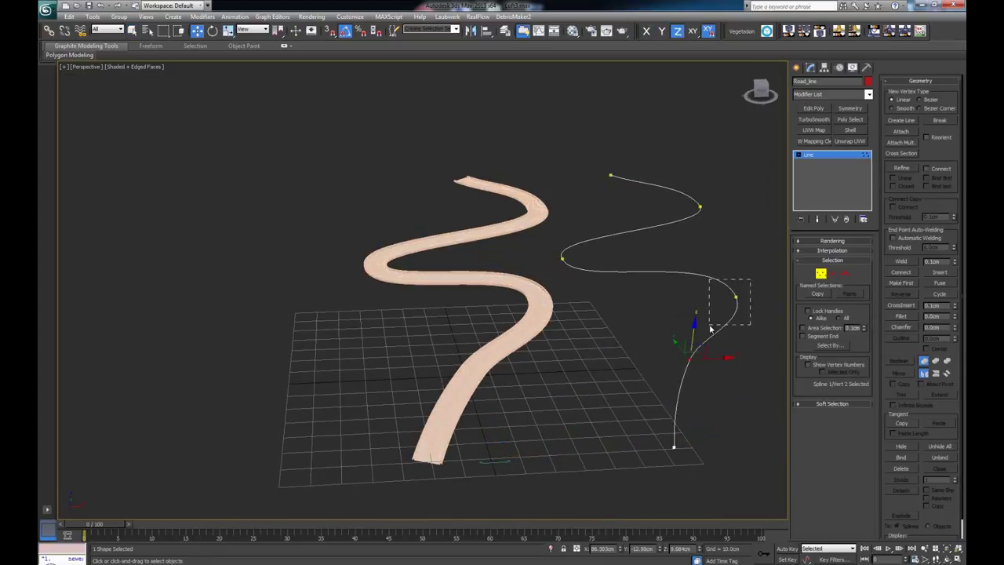
drag(710, 330, 710, 328)
drag(673, 378, 671, 379)
click(694, 203)
click(562, 258)
drag(755, 319, 755, 320)
click(689, 360)
key(1)
Step: Select the lofted road and reopen its Twist Deformation graph, keeping the road's curves in view
click(537, 302)
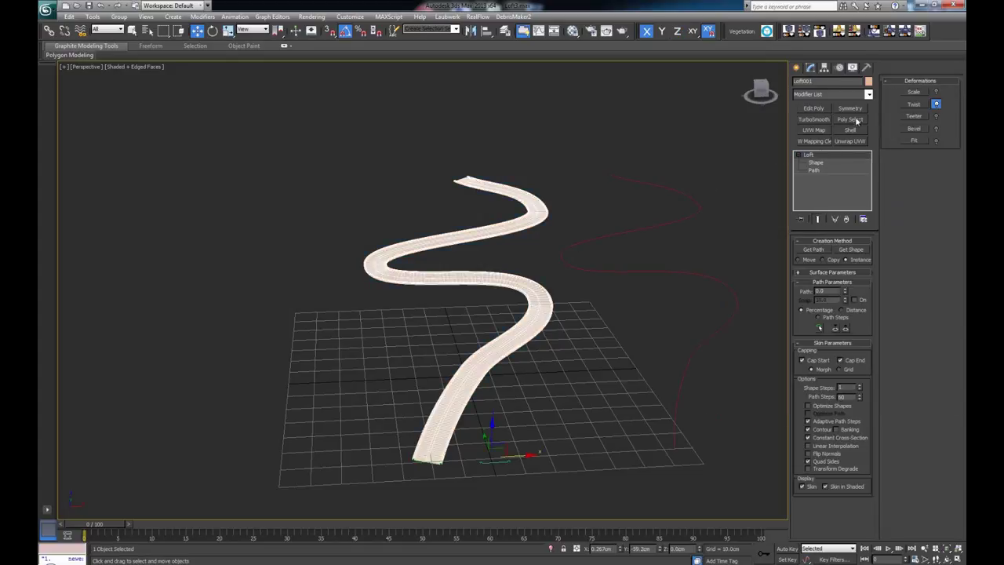
click(913, 104)
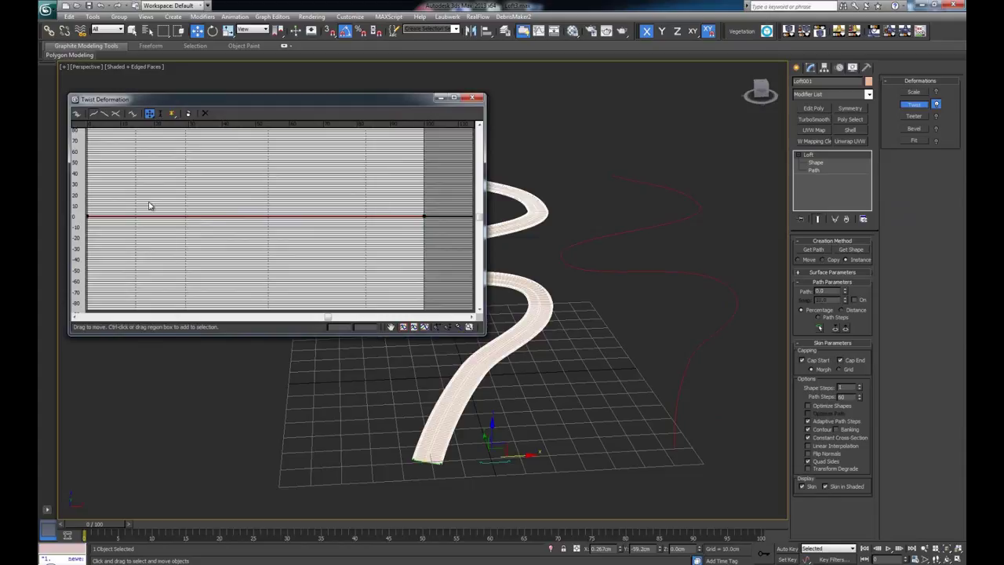
scroll(568, 262, up, 5)
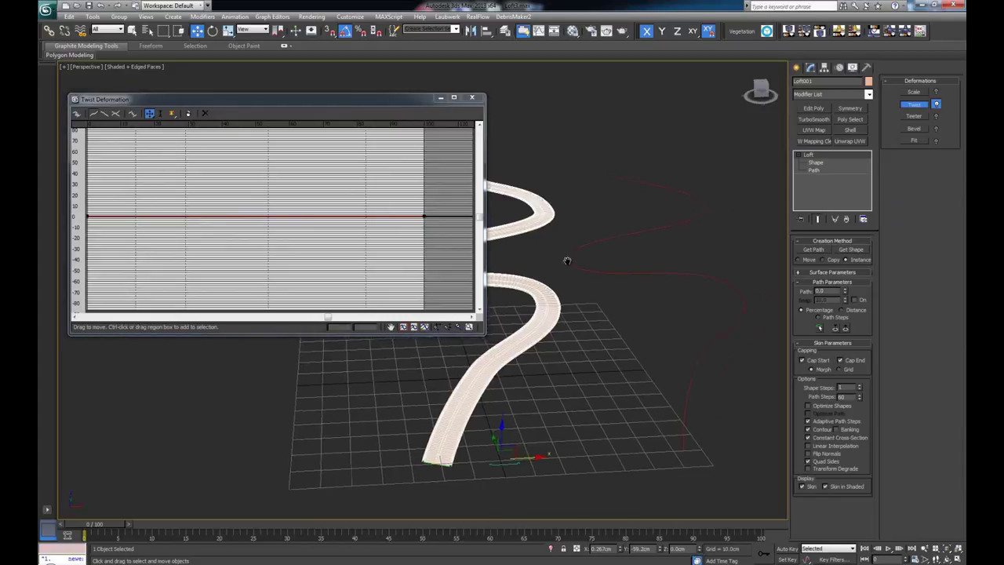
middle_drag(625, 274, 608, 276)
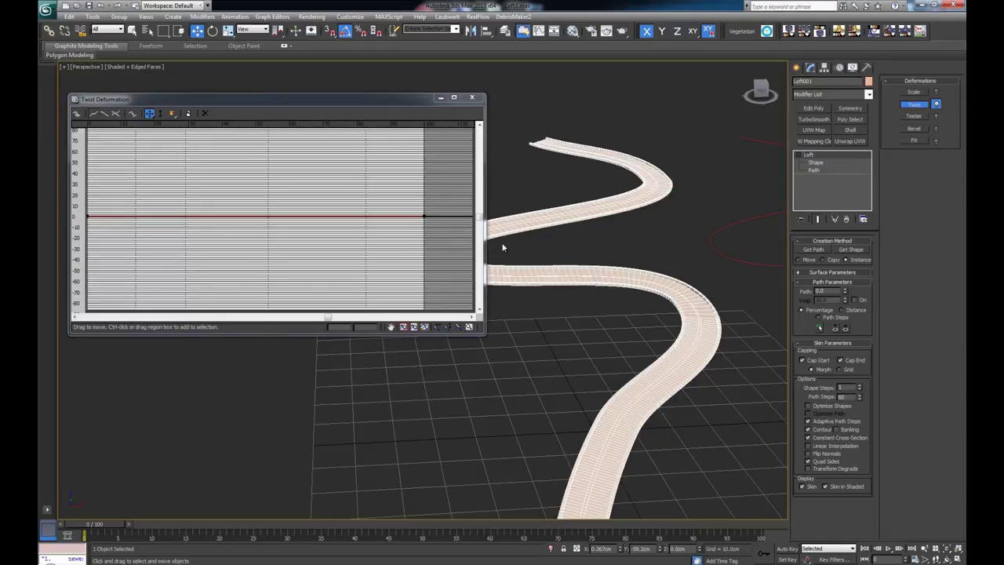
Step: Insert four corner points on the twist curve at the dashed vertex lines, at about 14, 29, 53 and 83
click(172, 114)
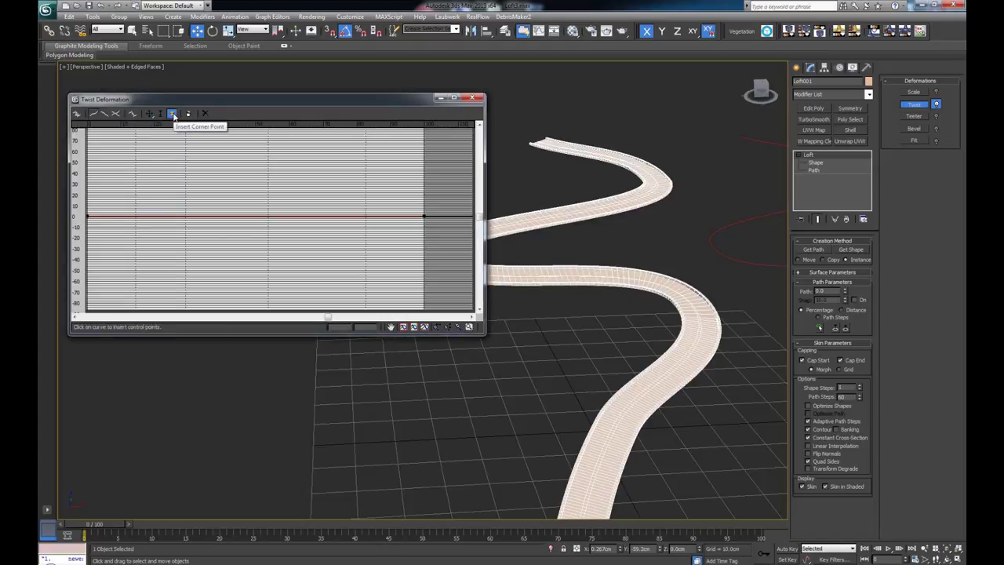
click(135, 216)
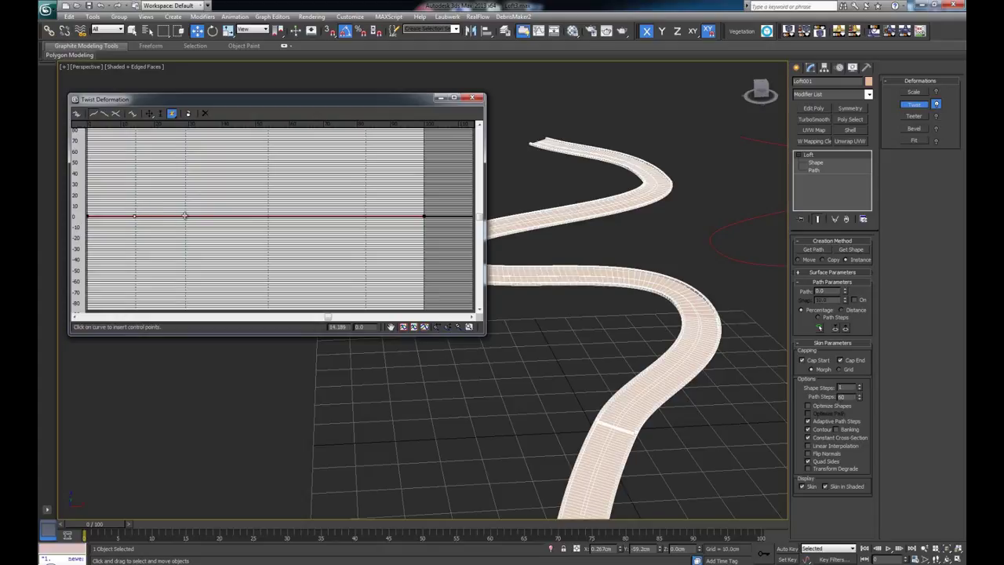
click(186, 216)
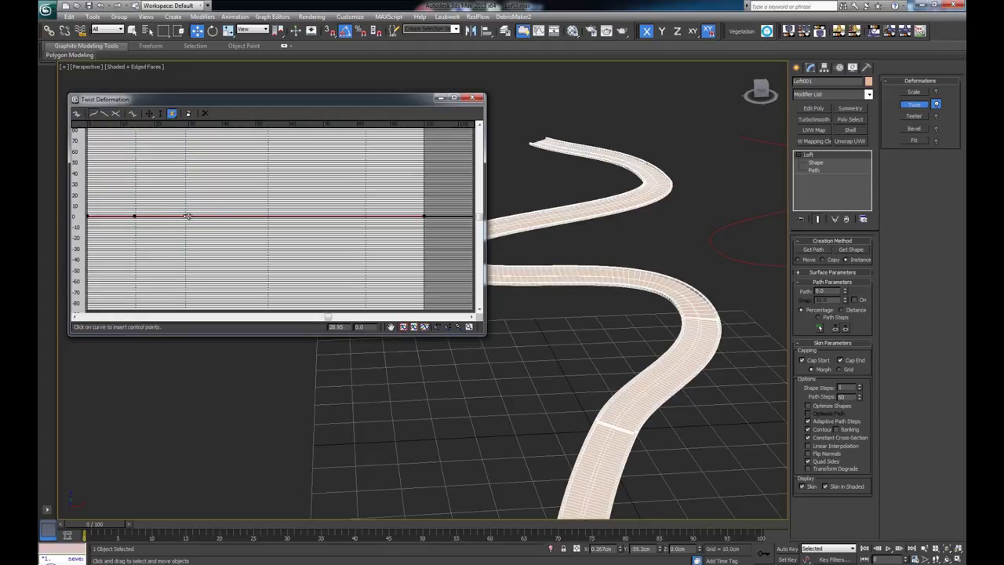
click(267, 216)
click(366, 215)
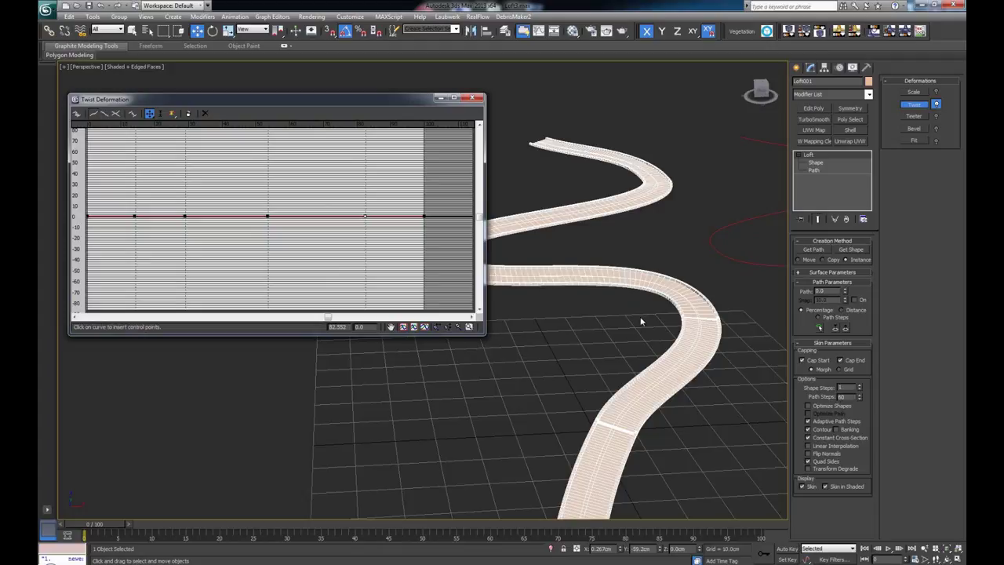
Step: Set the twist value of the control point at about 14 to 15
alt+middle_drag(586, 315, 628, 321)
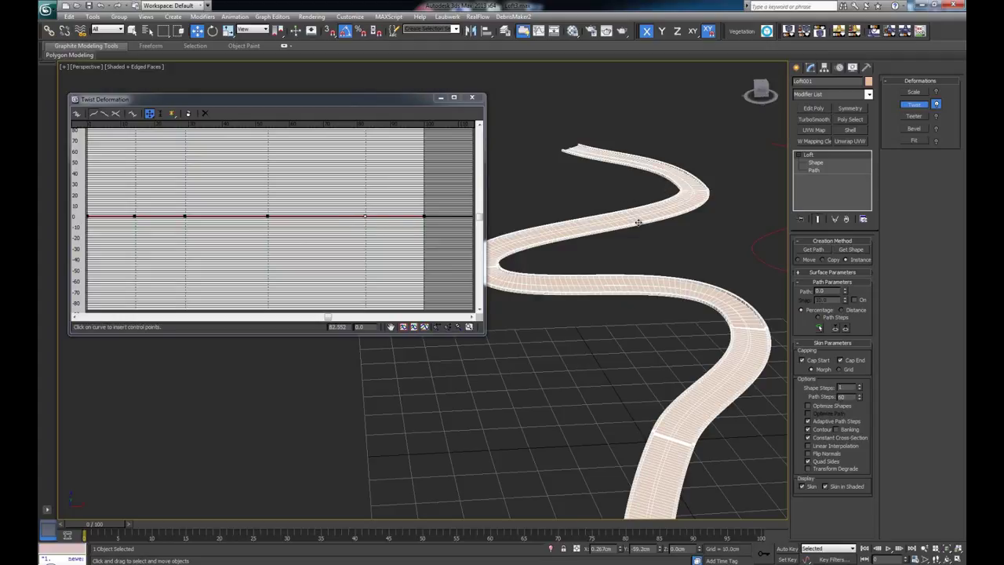
drag(143, 204, 129, 232)
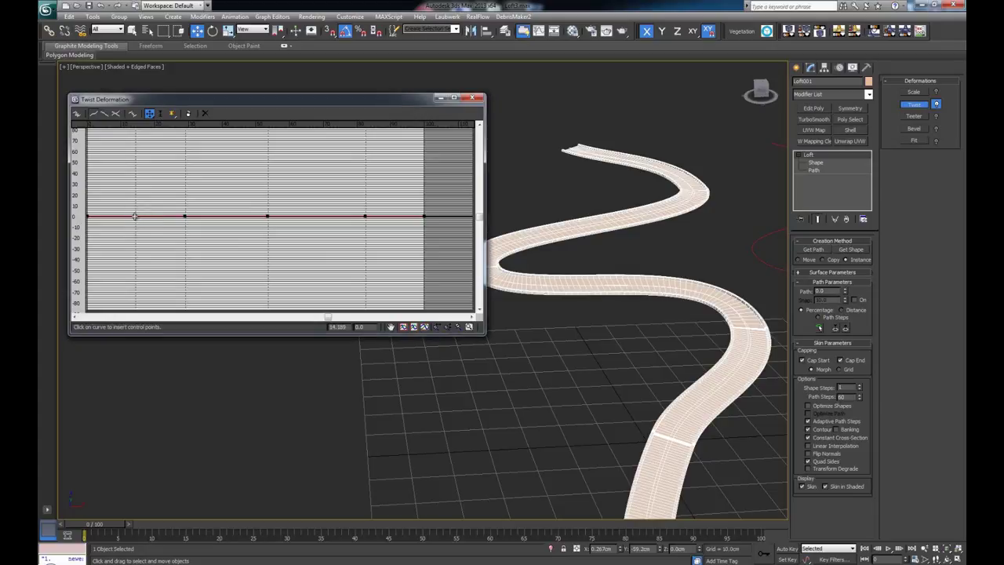
click(360, 327)
drag(369, 327, 352, 330)
text(15)
key(Return)
Step: Turn off the edged faces display and inspect the road's first bends up close
mouse_move(480, 355)
alt+middle_down()
mouse_move(586, 372)
mouse_move(524, 380)
mouse_move(516, 370)
alt+middle_up()
key(F4)
scroll(580, 399, down, 6)
alt+middle_drag(528, 265, 281, 285)
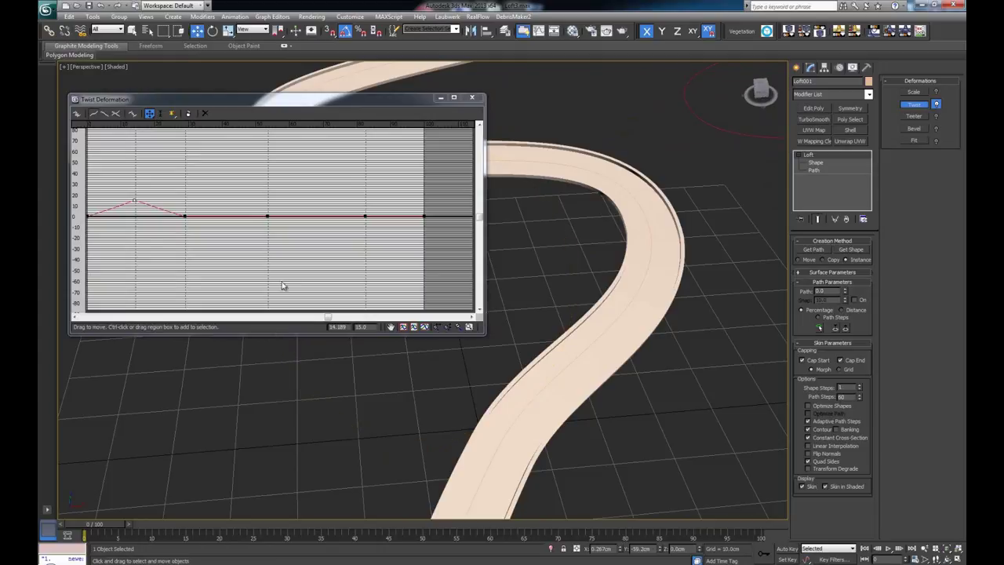
Step: Set the twist value of the control point at about 29 to -15 and inspect the banked curve
click(184, 217)
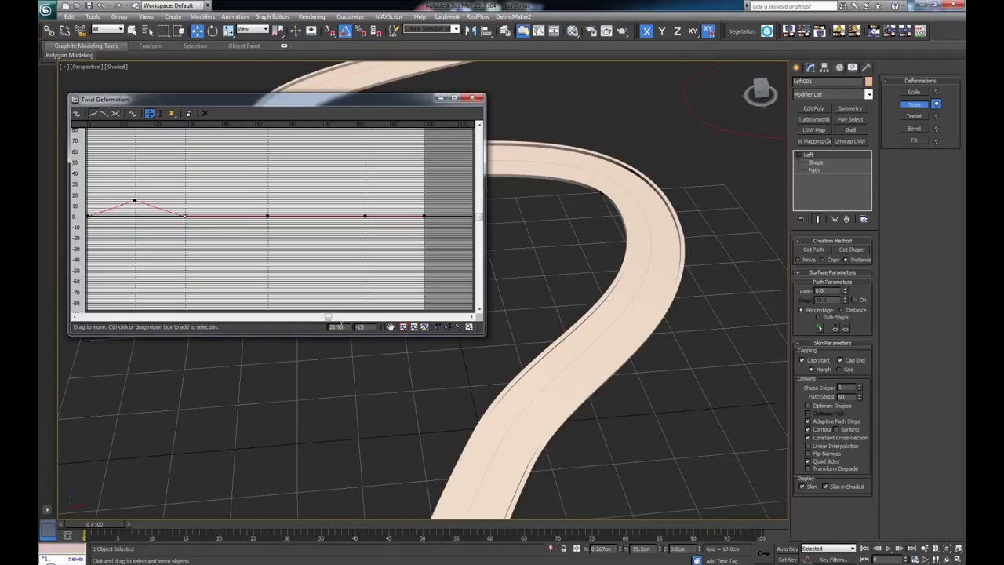
text(-15)
key(Return)
alt+middle_drag(673, 336, 523, 296)
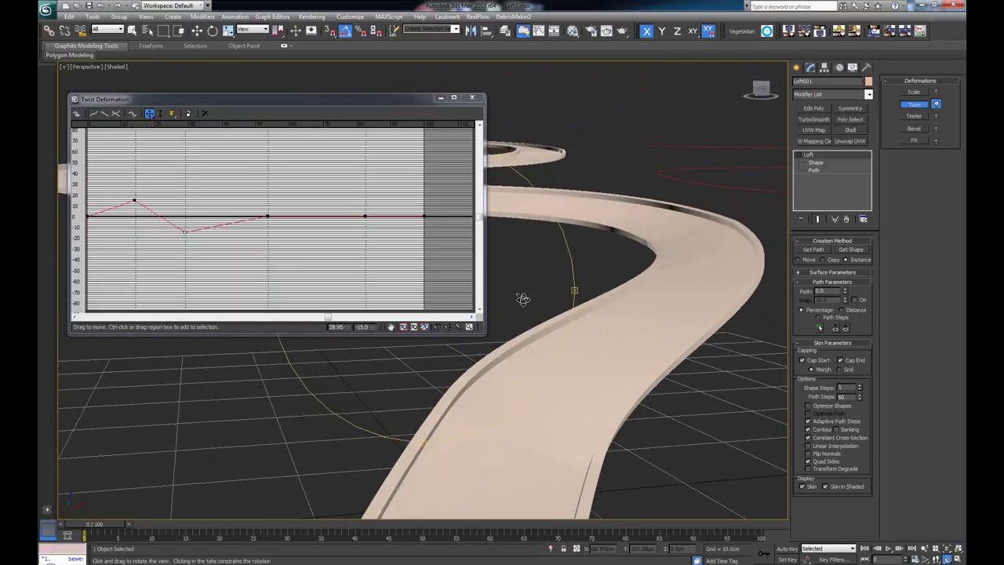
Step: Set the twist value of the control point at about 29 to -25 and check the steeper bank
click(319, 284)
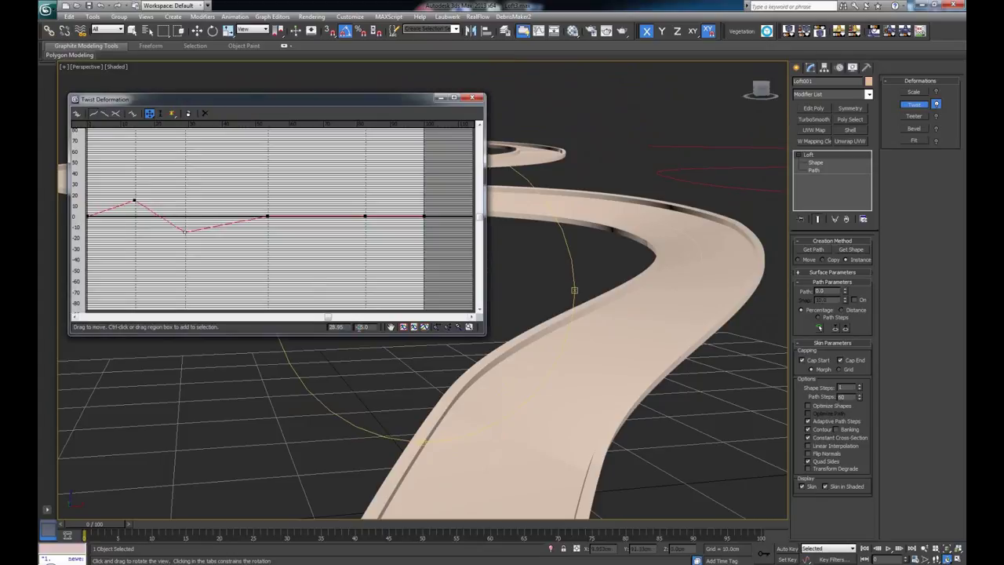
text(-25)
key(Return)
scroll(503, 306, up, 3)
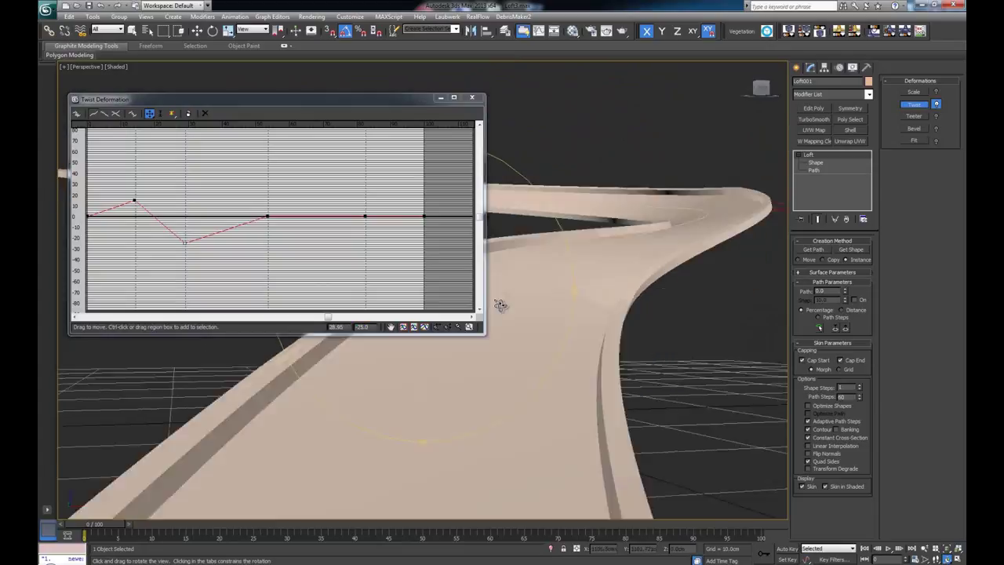
scroll(501, 304, down, 5)
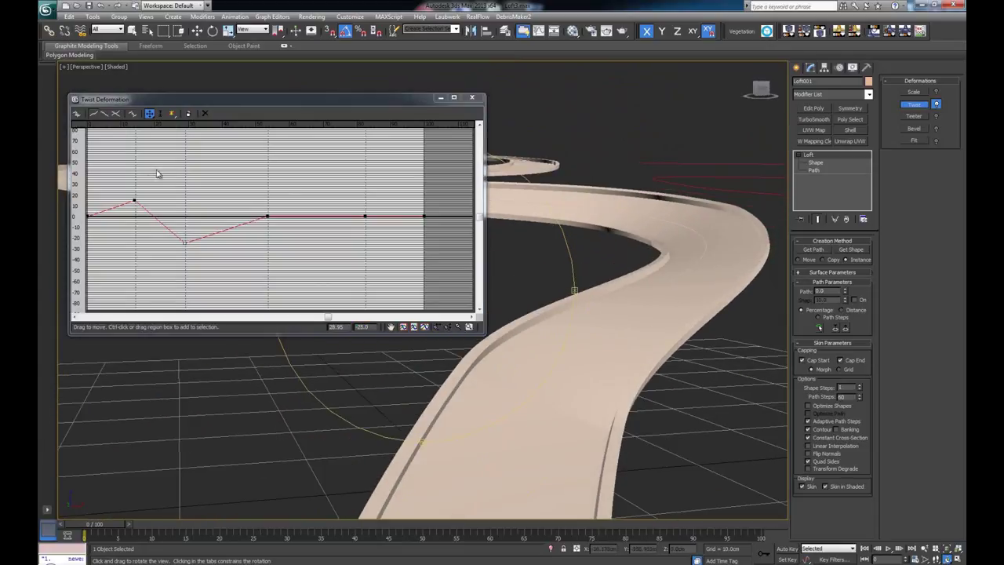
Step: Set the twist value of the control point at about 14 to 25
click(134, 201)
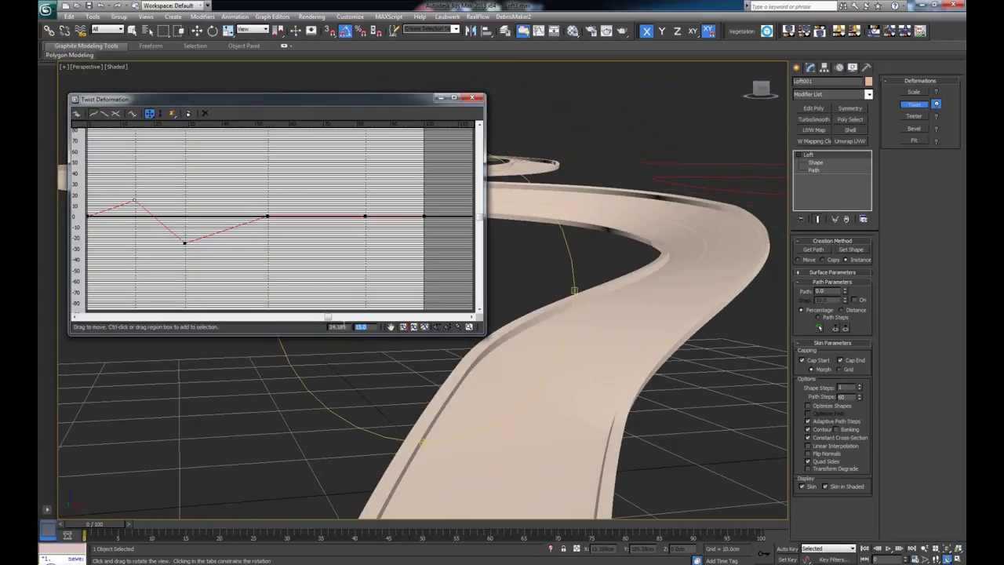
text(25)
key(Return)
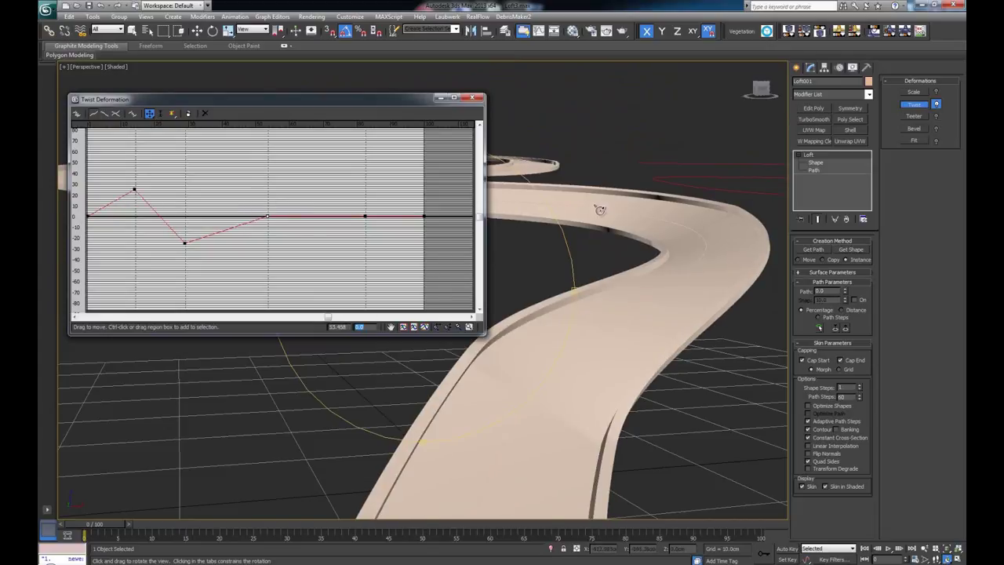
Step: Set the twist value of the control point at about 53 to 25
drag(596, 210, 553, 297)
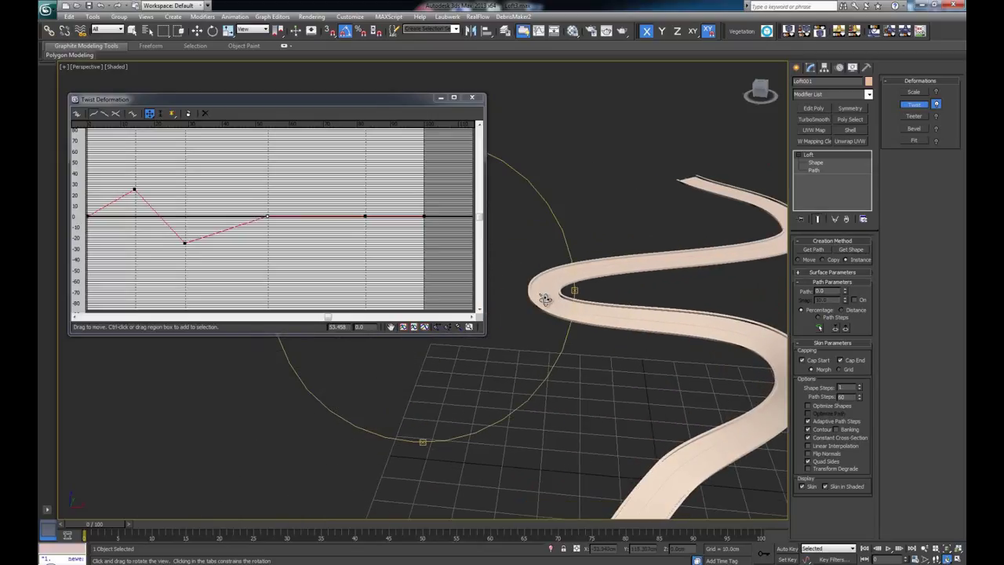
click(485, 157)
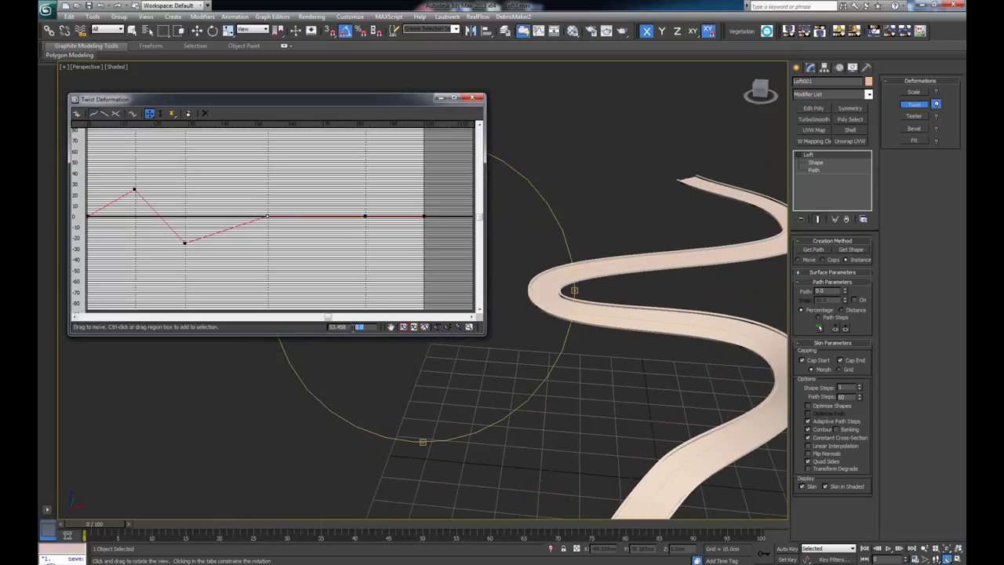
text(25)
key(Return)
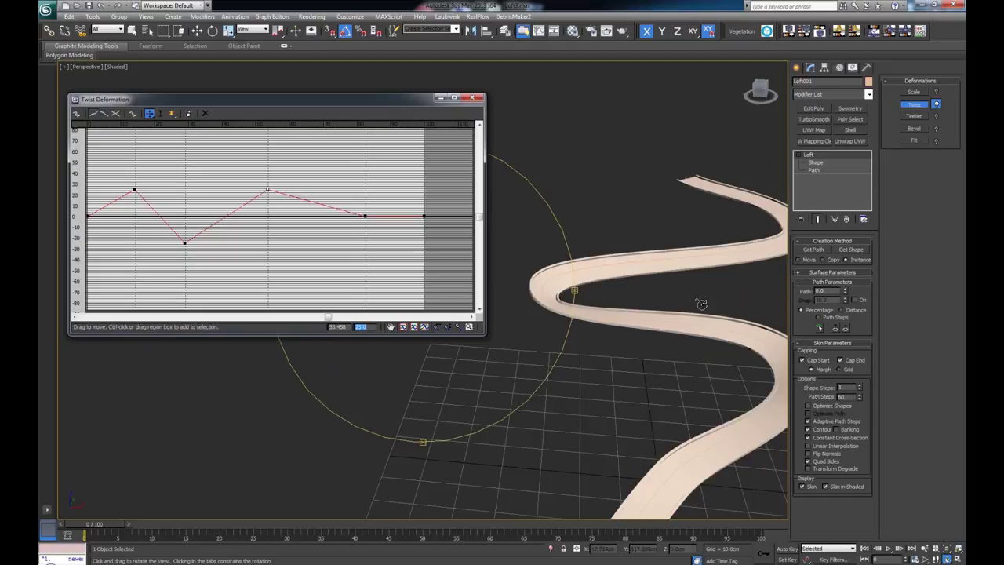
Step: Set the twist value of the control point at about 83 to -25
drag(701, 304, 502, 330)
drag(350, 201, 375, 234)
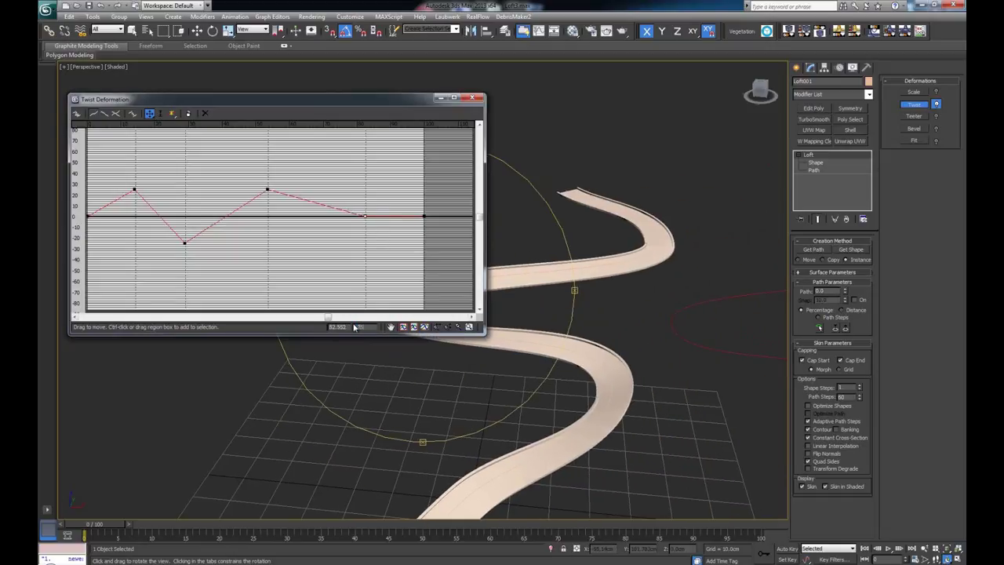
double_click(357, 326)
text(-25)
key(Return)
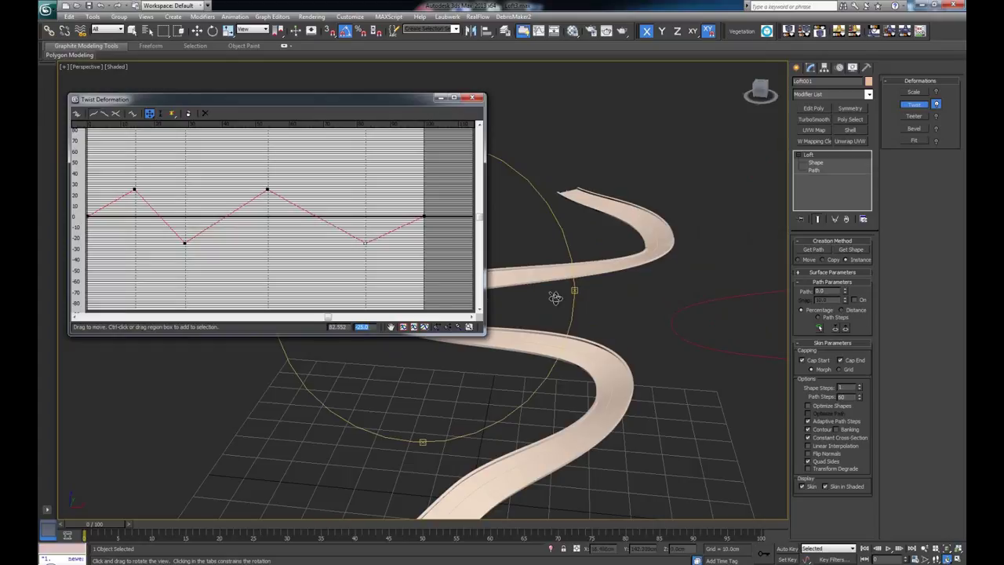
Step: Minimize the Twist Deformation window and examine the banking of all the road's curves from several angles
drag(557, 296, 502, 336)
drag(545, 384, 529, 455)
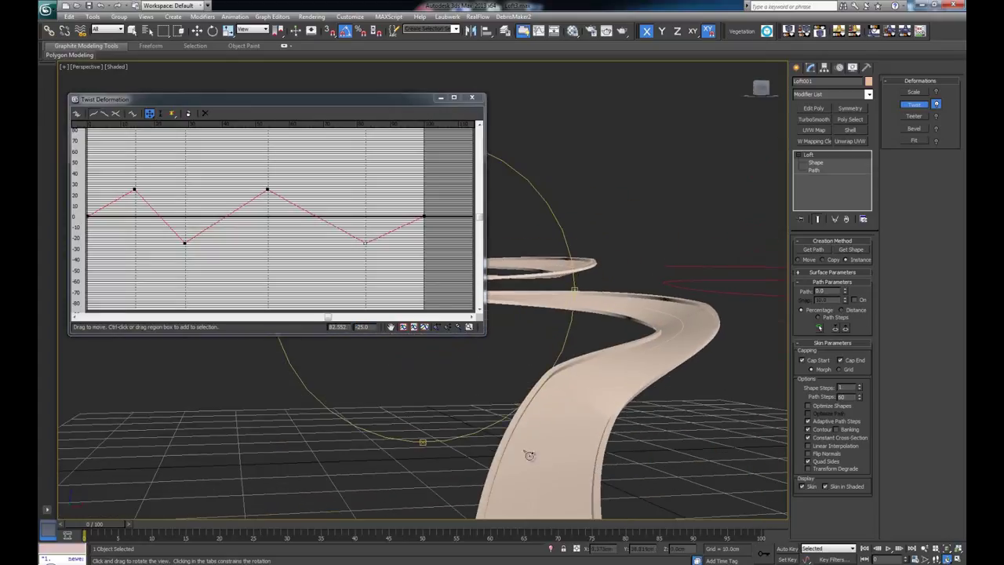
drag(516, 394, 545, 403)
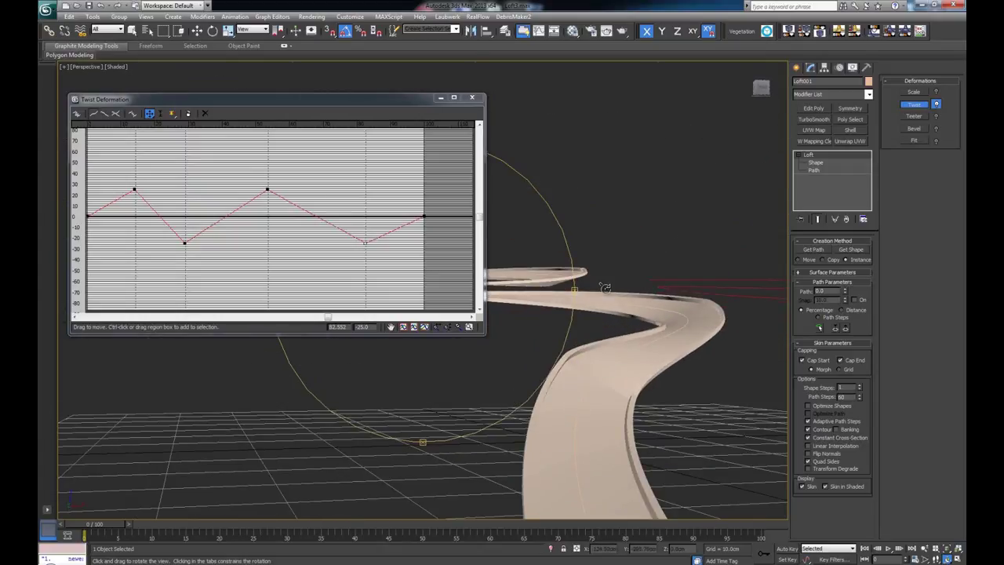
drag(547, 309, 550, 338)
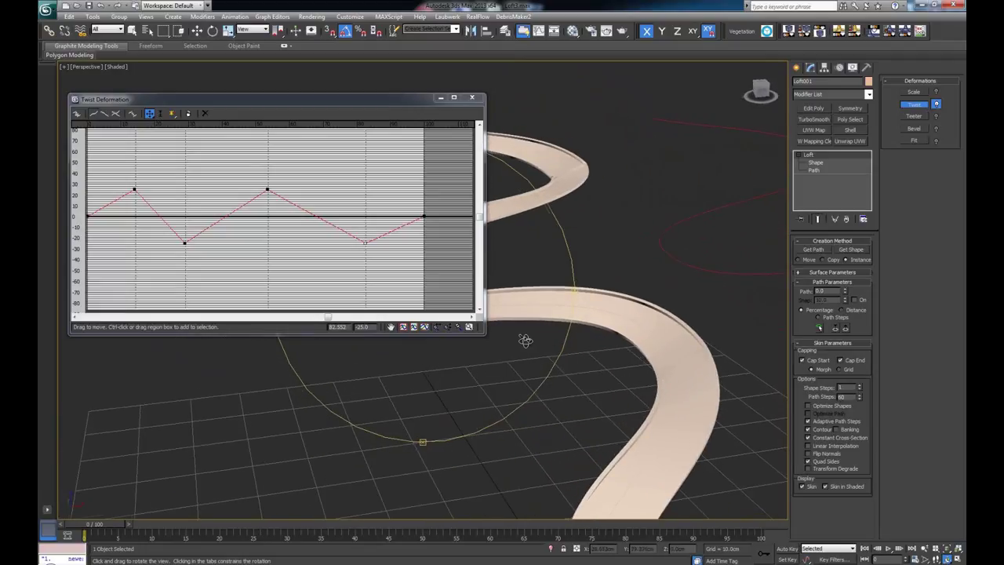
drag(523, 338, 484, 343)
click(440, 98)
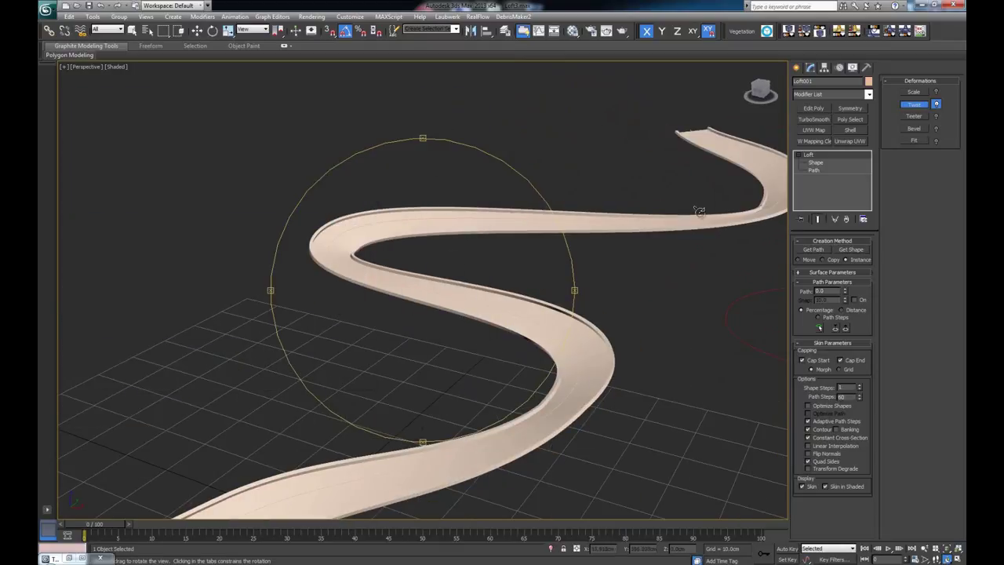
drag(434, 279, 387, 270)
drag(439, 299, 482, 332)
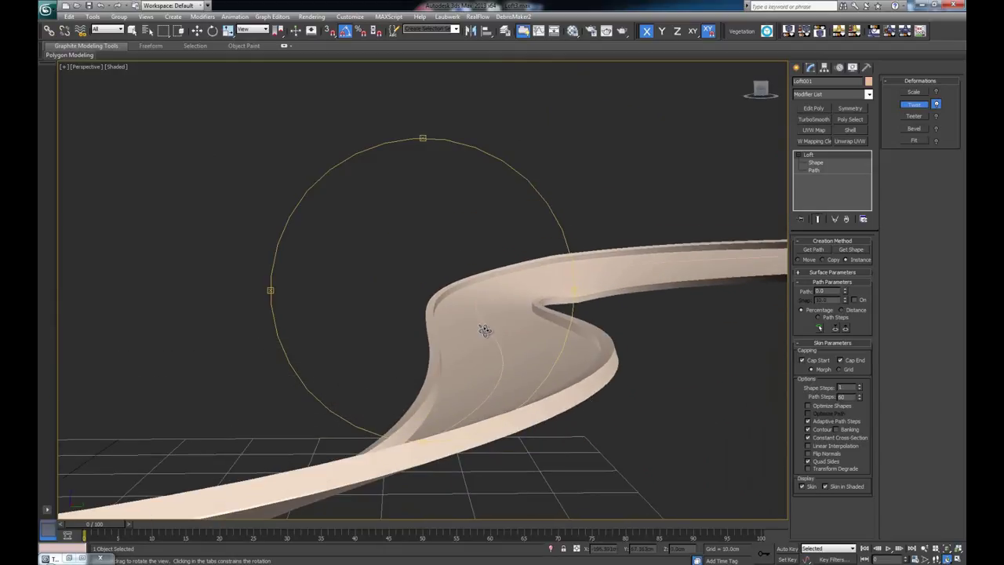
drag(466, 378, 446, 323)
right_click(489, 336)
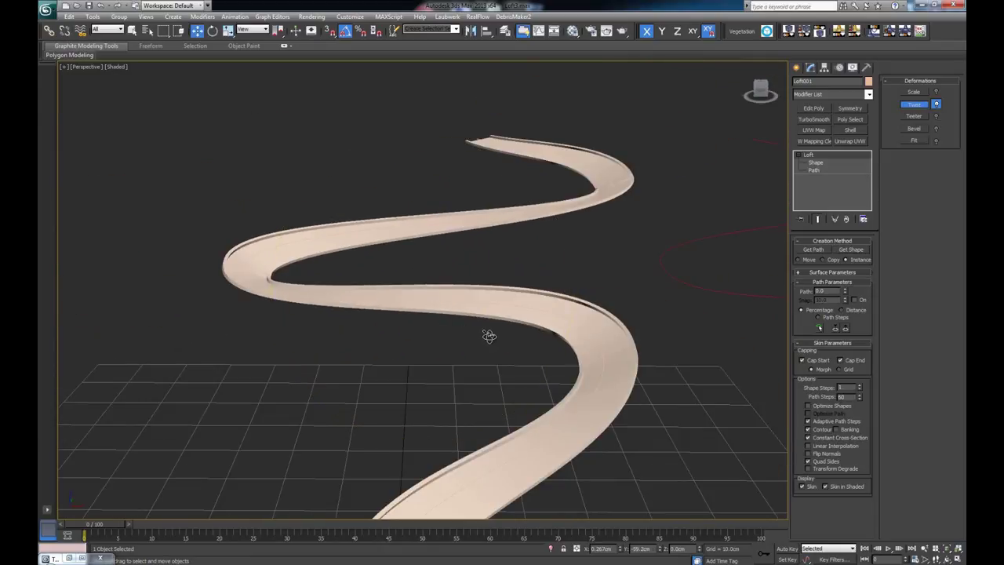
Step: Restore the Twist graph and insert a control point on each side of the four peaks, at about 9, 17, 24, 35, 47, 60, 75 and 90
click(76, 559)
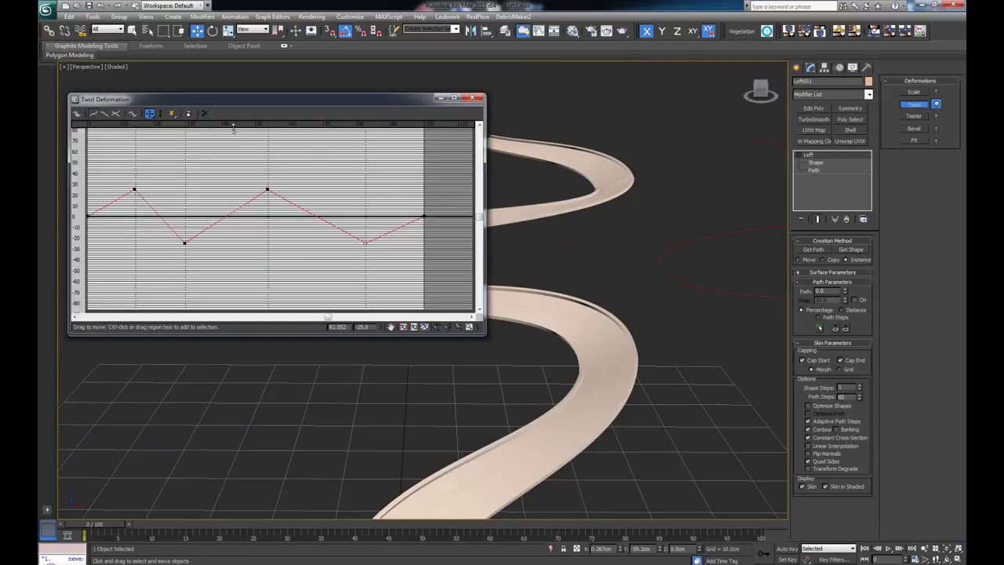
click(173, 113)
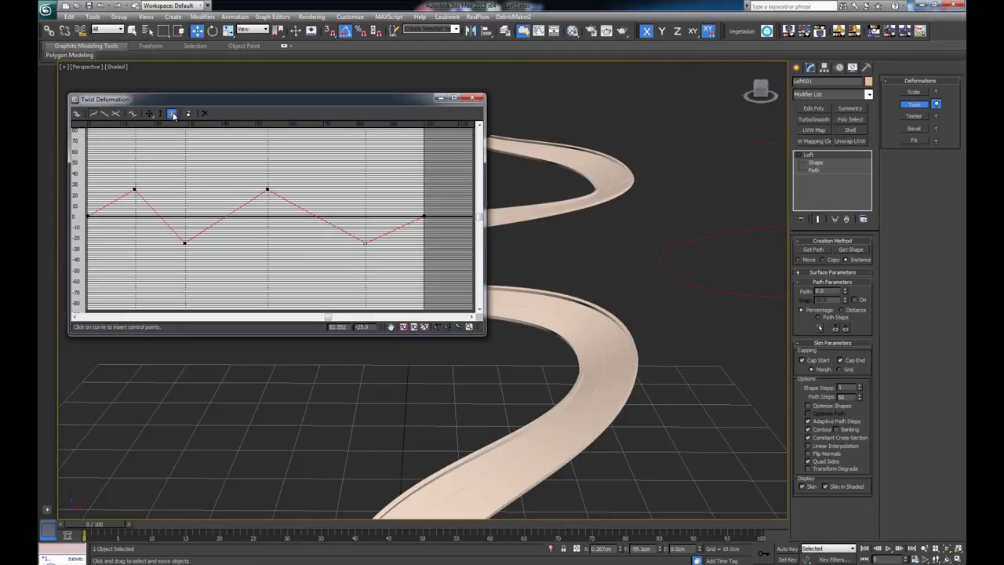
click(116, 201)
click(146, 201)
click(168, 226)
click(244, 205)
click(288, 202)
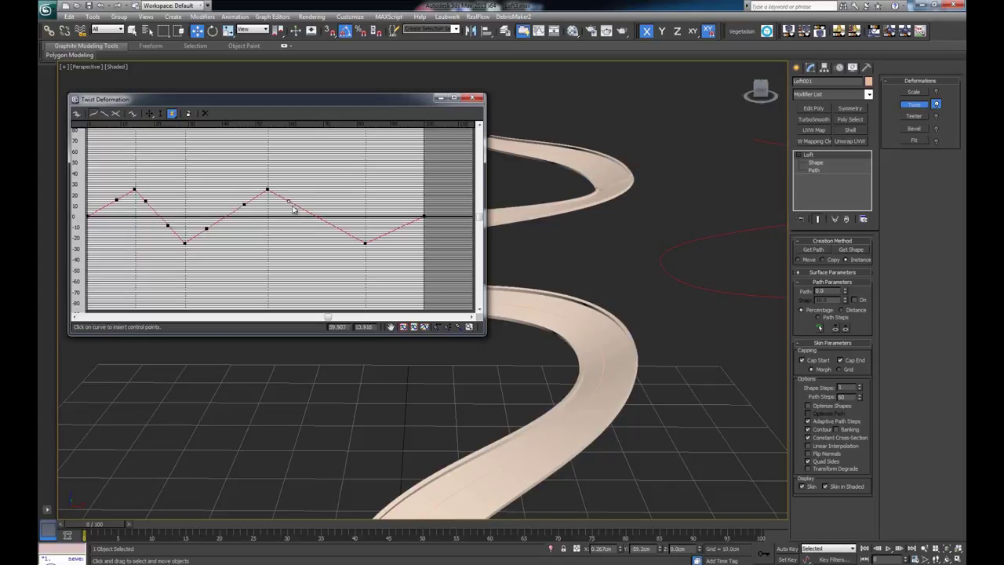
click(338, 229)
click(391, 231)
Step: Select the eight intermediate control points beside the peaks together and set their twist value to 0
right_click(113, 198)
drag(108, 195, 401, 240)
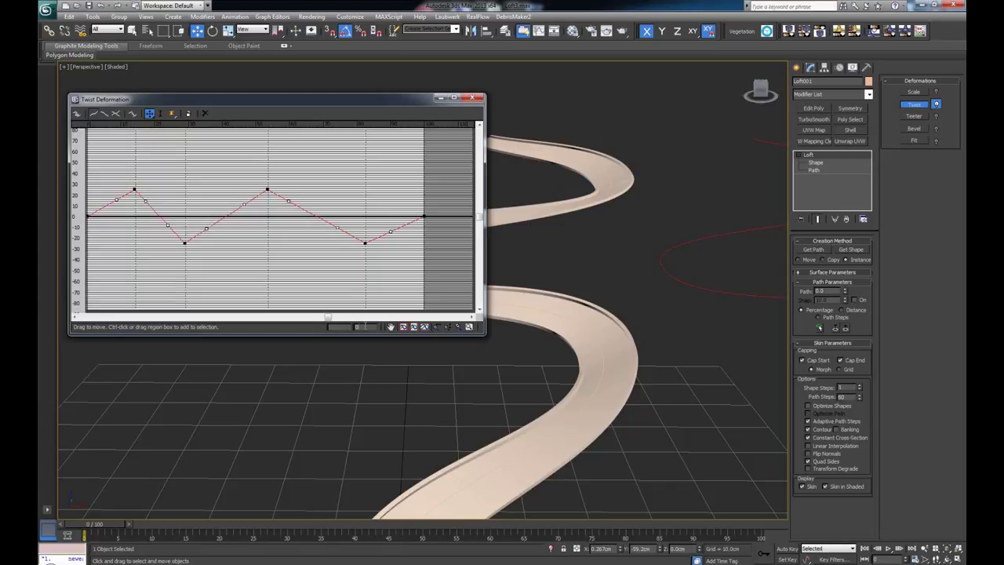
text(0)
key(Return)
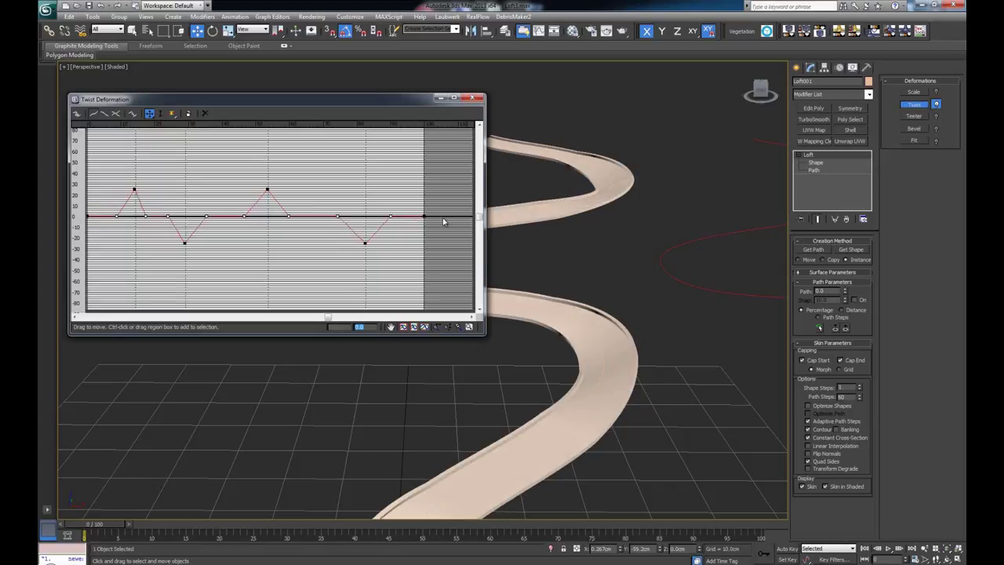
Step: Minimize the Twist Deformation window and examine the flattened straights and the transitions into the banked curves
middle_drag(560, 284, 623, 273)
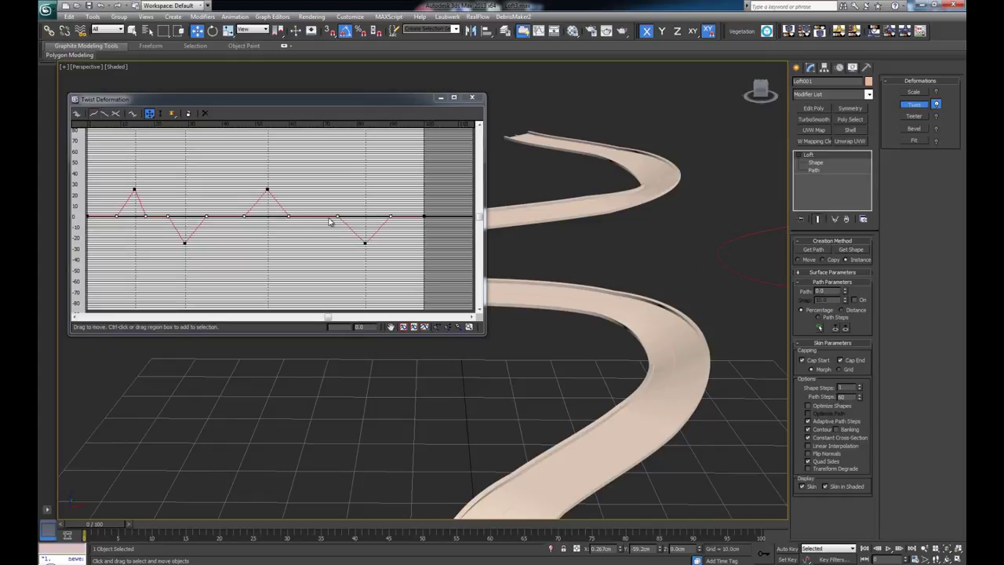
middle_drag(559, 276, 520, 298)
click(441, 103)
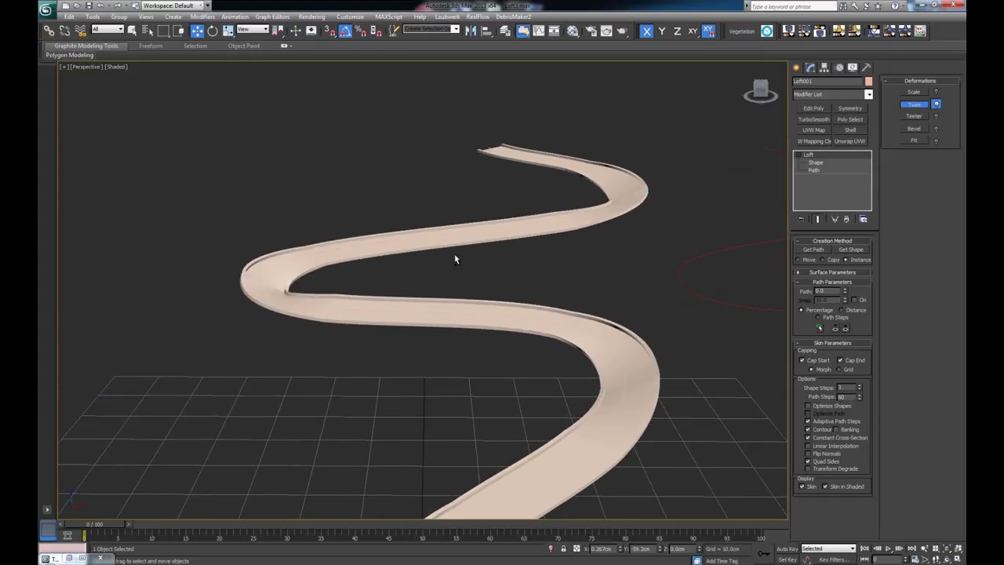
alt+middle_drag(454, 254, 503, 276)
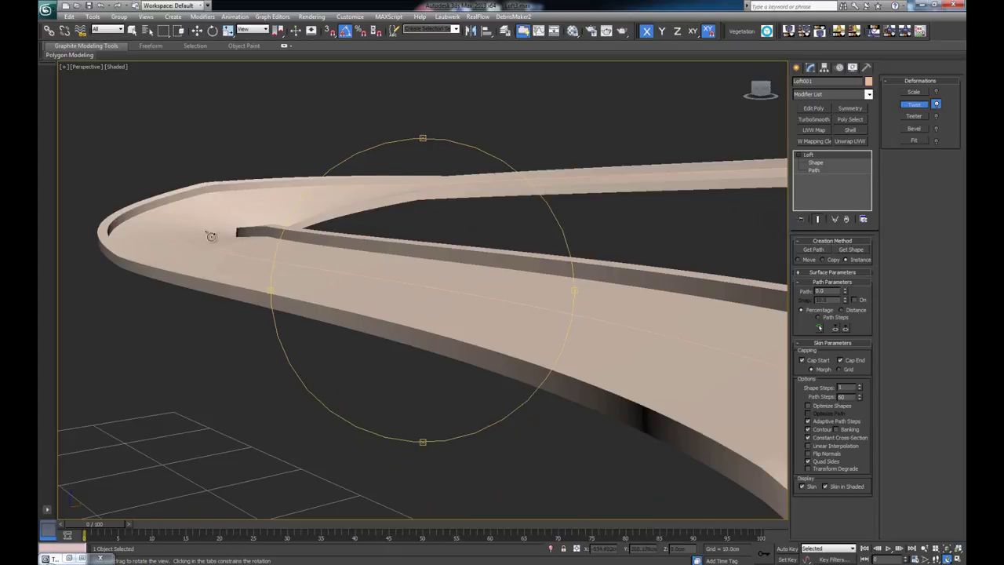
alt+middle_drag(202, 195, 503, 281)
alt+middle_drag(296, 204, 358, 349)
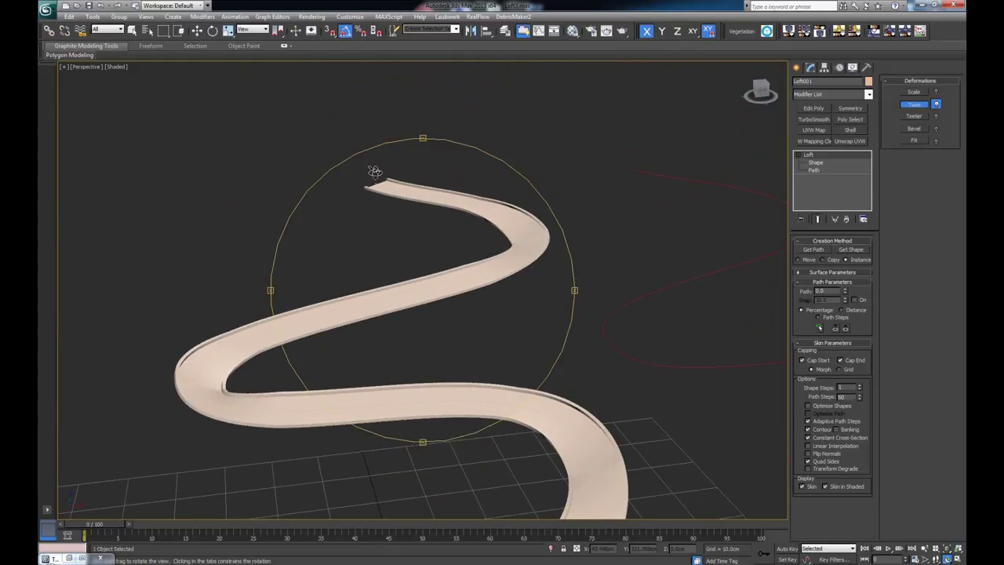
alt+middle_drag(436, 286, 463, 327)
click(460, 291)
right_click(488, 343)
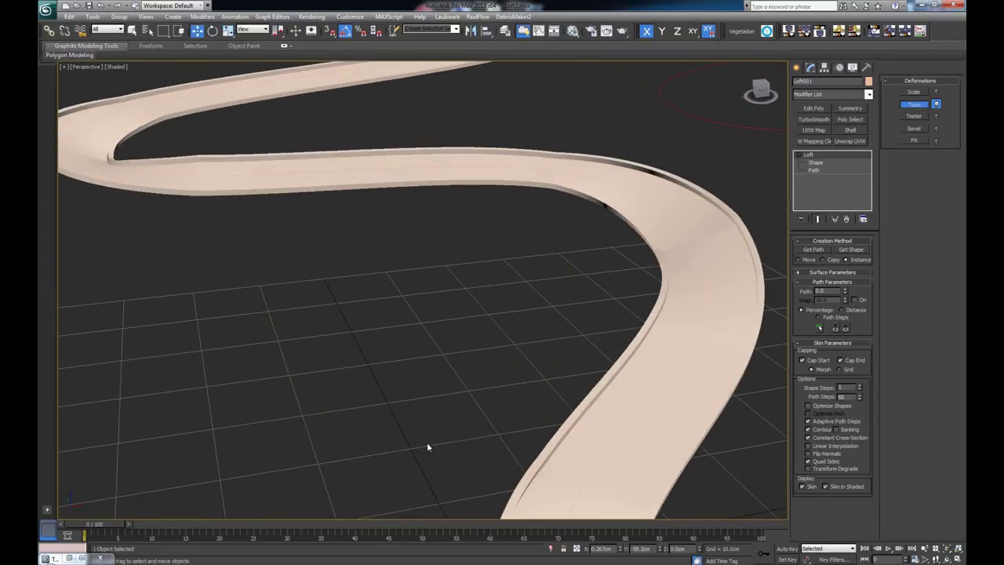
Step: Restore the Twist graph, move it clear of the road, and convert the control point at about 14 to Bezier-Smooth
click(69, 558)
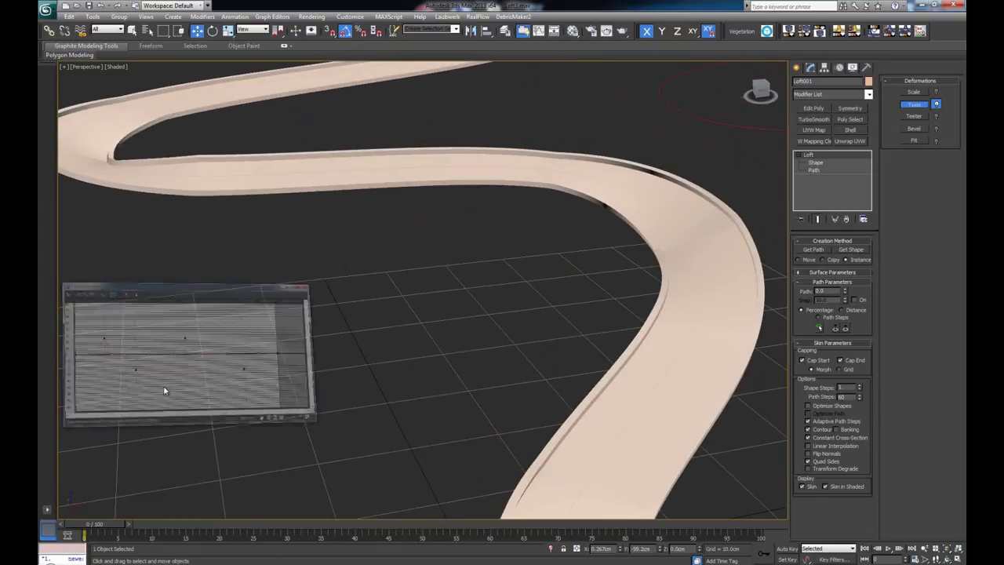
drag(122, 181, 148, 200)
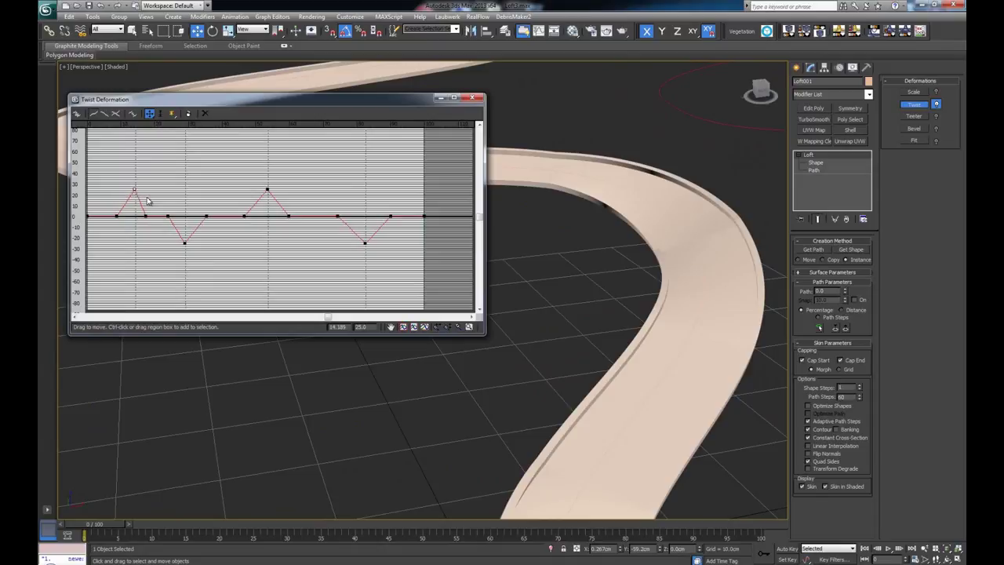
drag(201, 98, 226, 230)
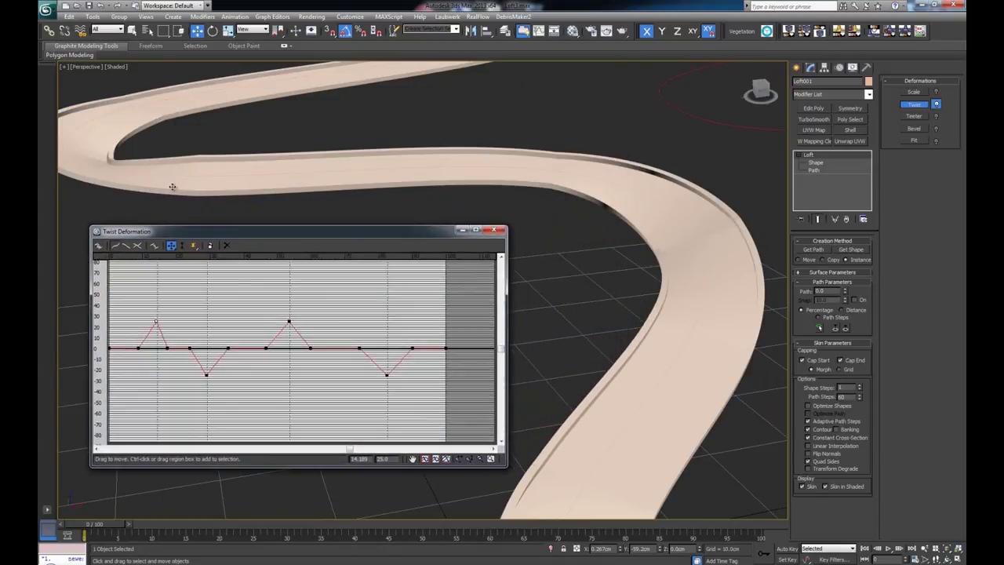
alt+middle_drag(171, 188, 235, 251)
click(156, 322)
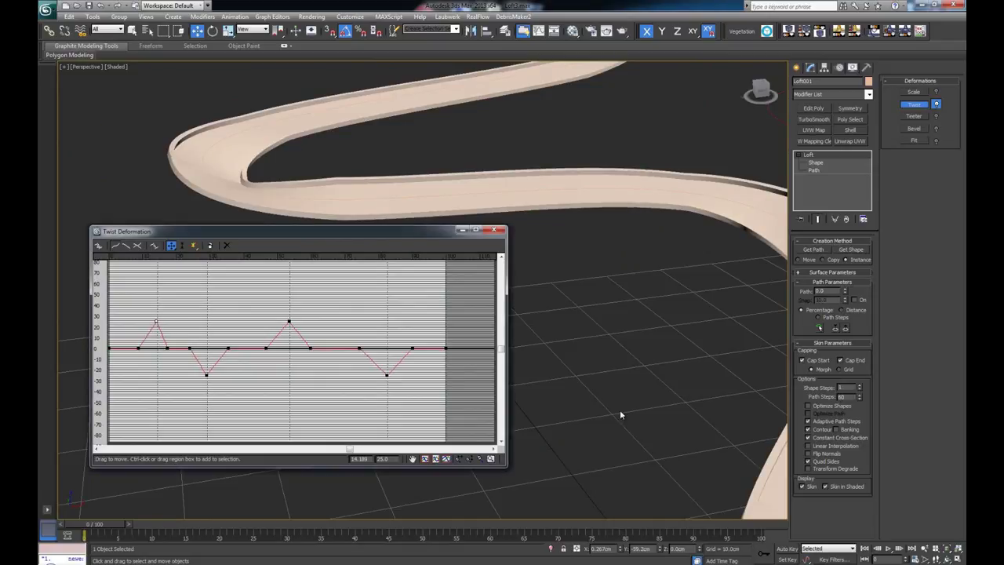
alt+middle_drag(620, 414, 579, 374)
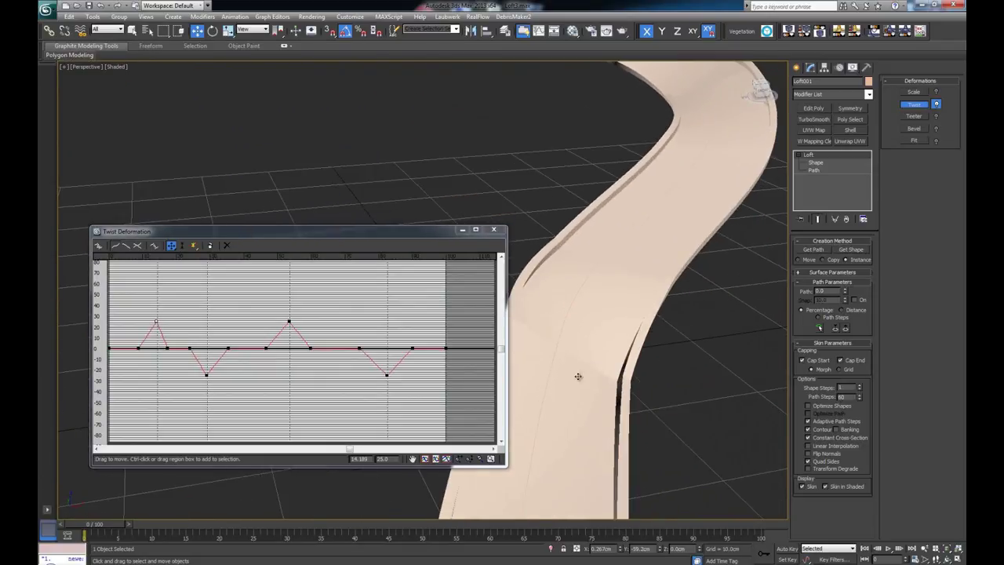
right_click(156, 322)
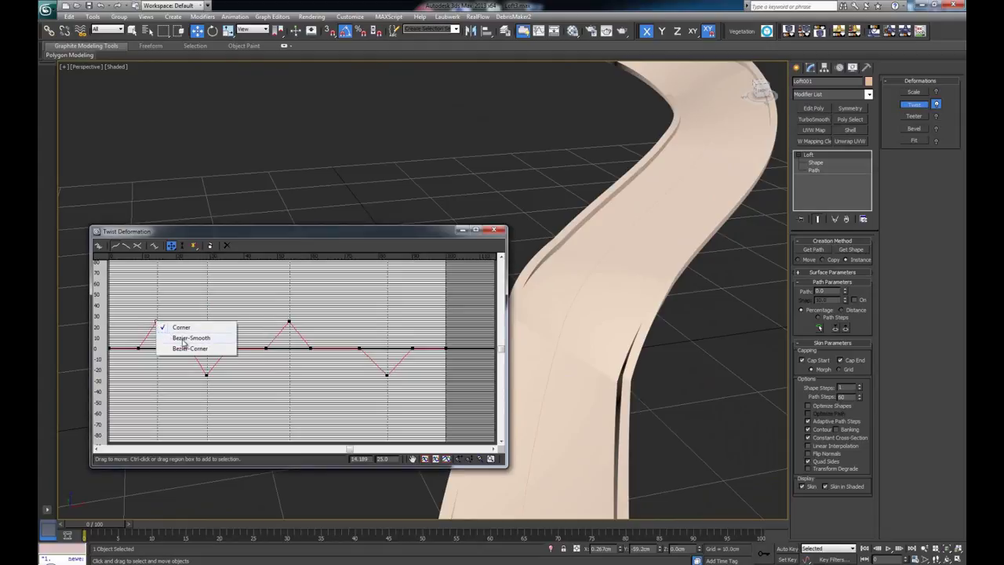
click(183, 338)
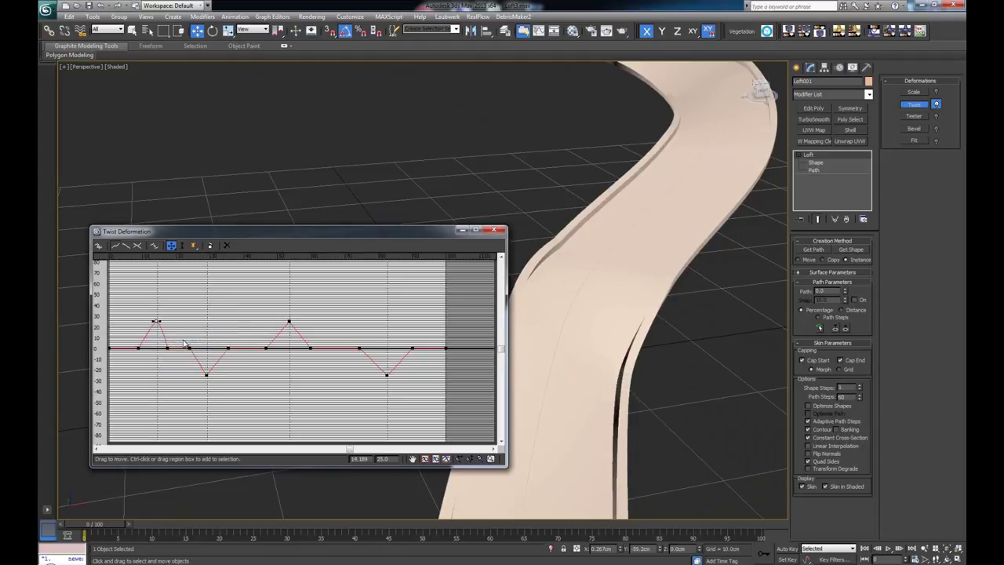
Step: Round off the first twist peak by lengthening its Bezier handles and moving the control point to about 13, with a twist of about 24
alt+middle_drag(561, 346, 646, 281)
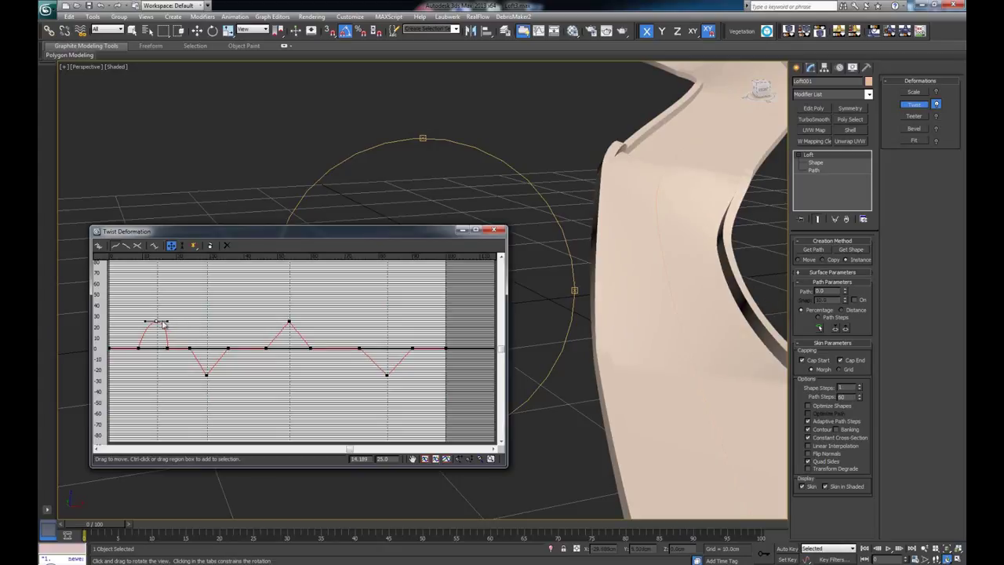
drag(155, 320, 173, 321)
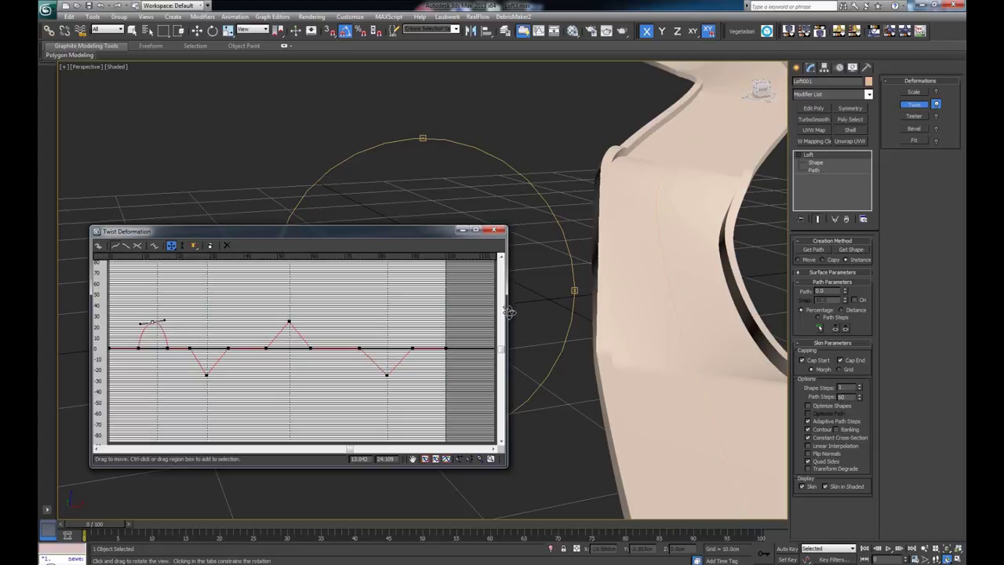
Step: Lower the first twist peak's control point in the Twist graph until its twist is only slightly above zero
drag(628, 296, 563, 312)
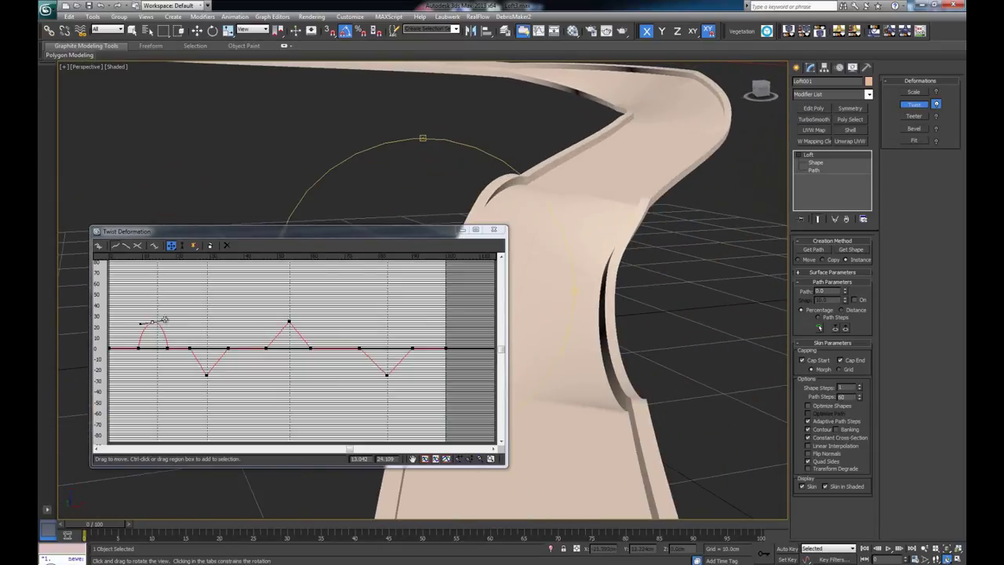
drag(163, 320, 154, 337)
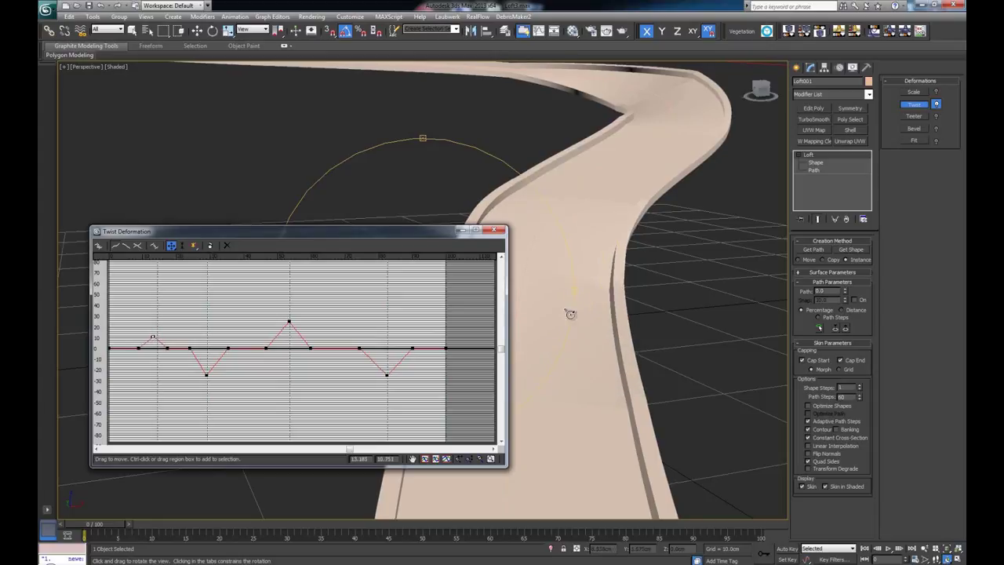
scroll(573, 322, down, 5)
scroll(577, 334, up, 5)
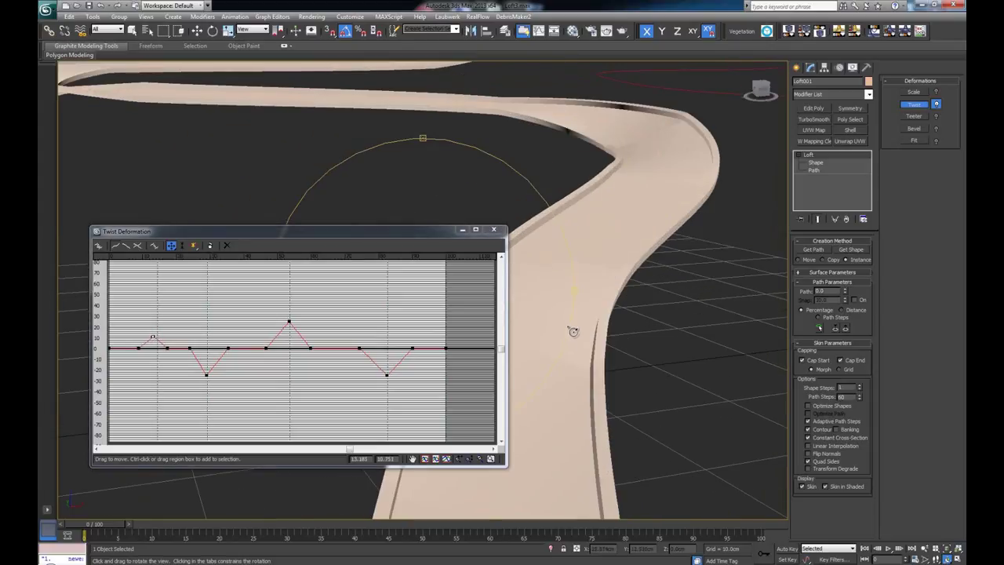
scroll(574, 331, down, 4)
scroll(554, 314, up, 4)
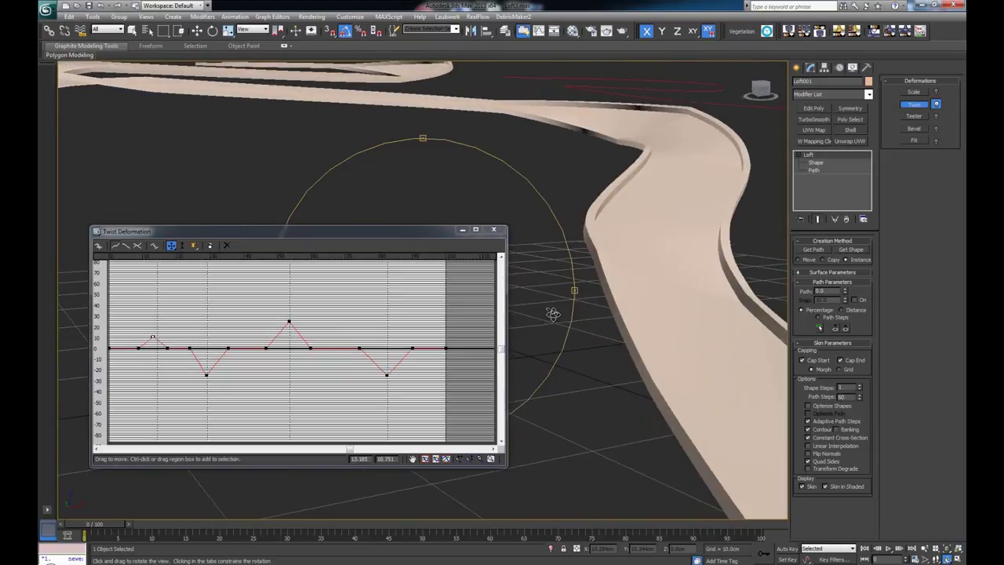
scroll(553, 314, down, 2)
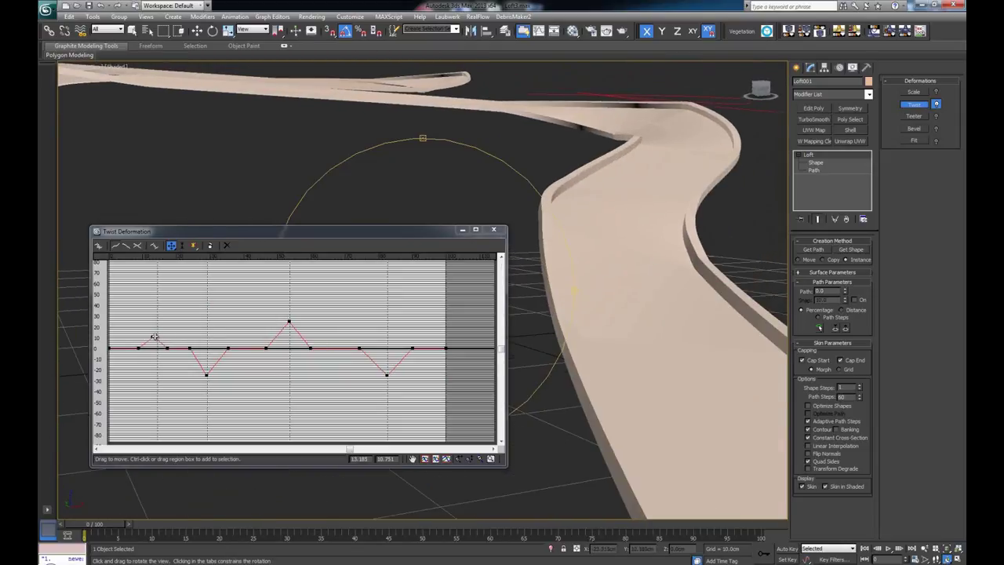
drag(154, 336, 153, 345)
Step: Convert the second twist peak's control point, at about 29, to Bezier-Smooth and lengthen its handles into a rounded trough
drag(580, 303, 587, 262)
click(206, 375)
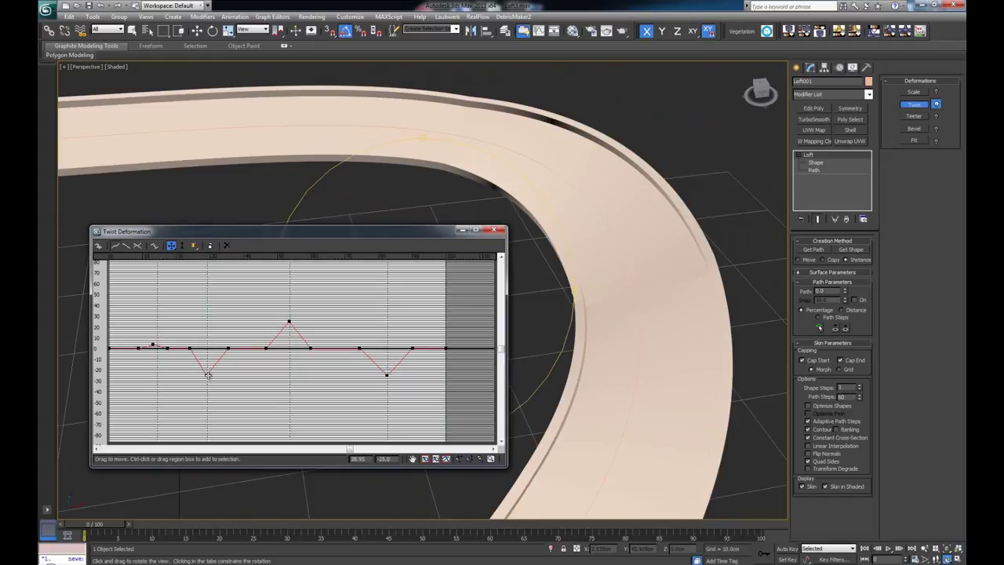
right_click(207, 375)
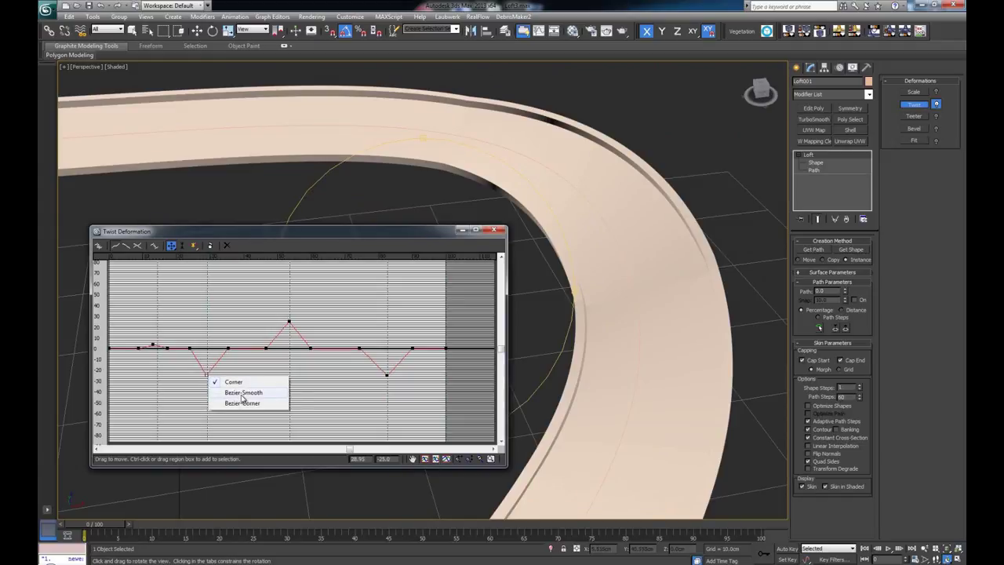
click(243, 392)
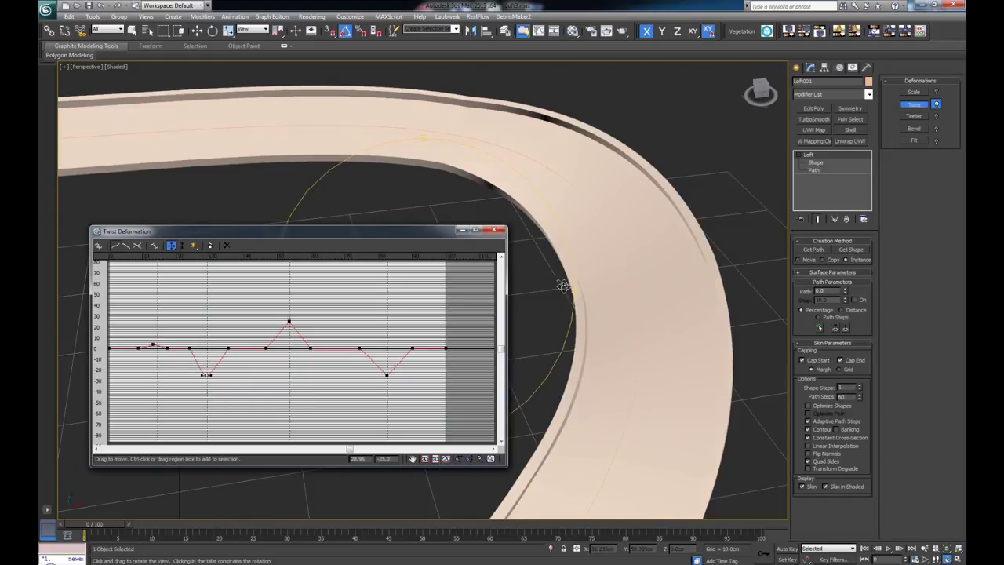
drag(560, 285, 580, 271)
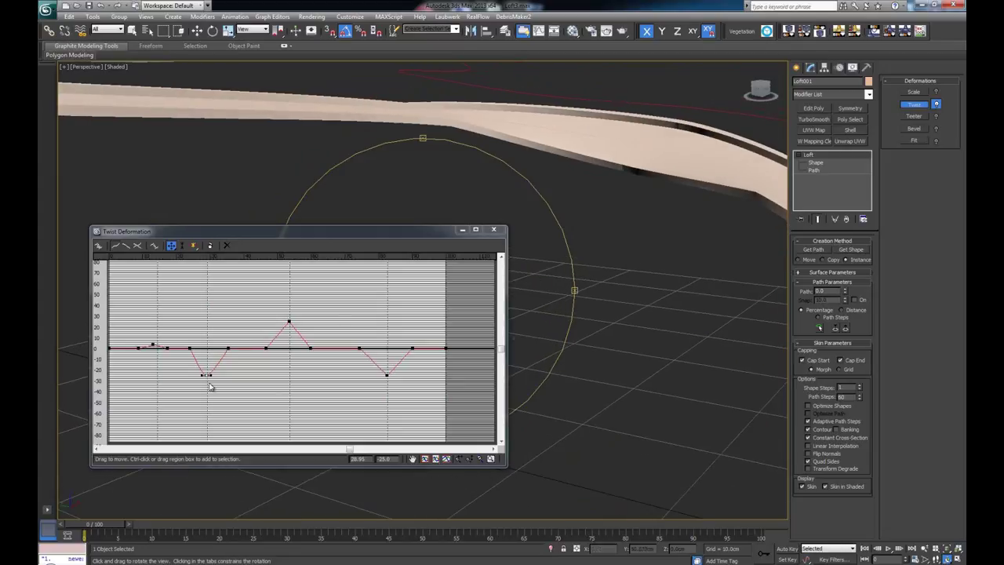
mouse_move(221, 376)
mouse_down()
mouse_move(222, 367)
mouse_move(231, 376)
mouse_up()
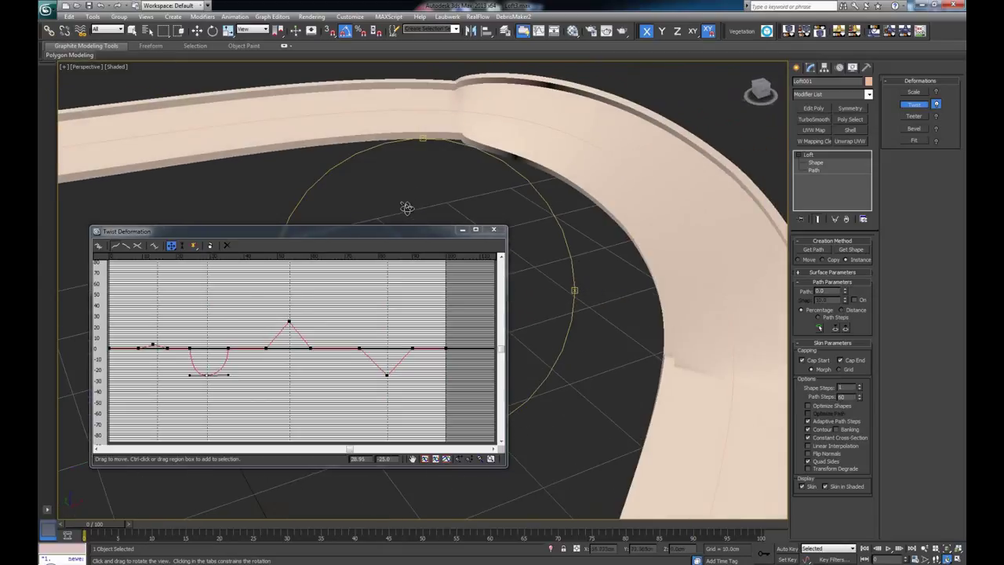
Step: Convert the control point just after the rounded trough to Bezier-Smooth and move it to about 38, with a twist of about -8.4
click(227, 347)
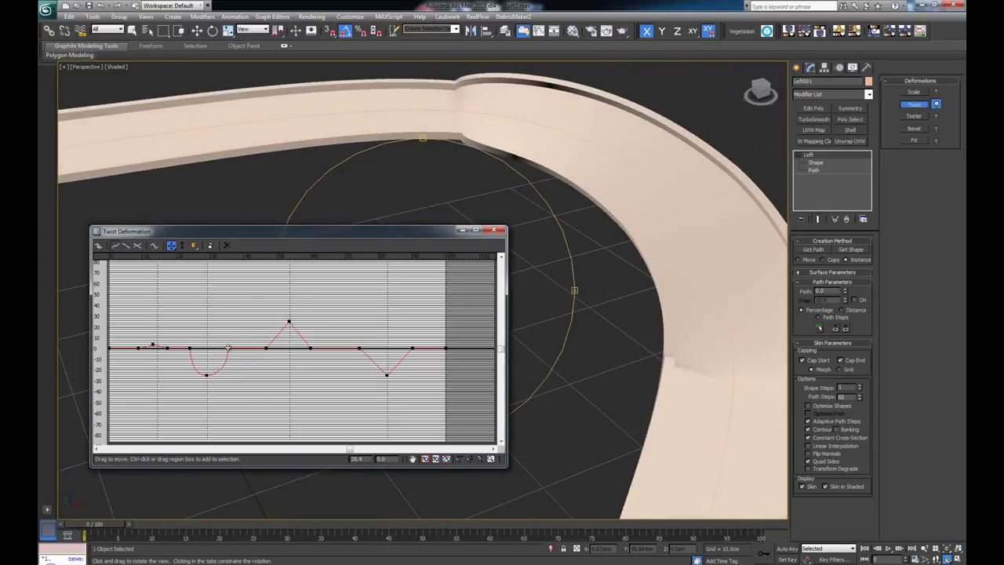
drag(228, 348, 233, 357)
right_click(233, 357)
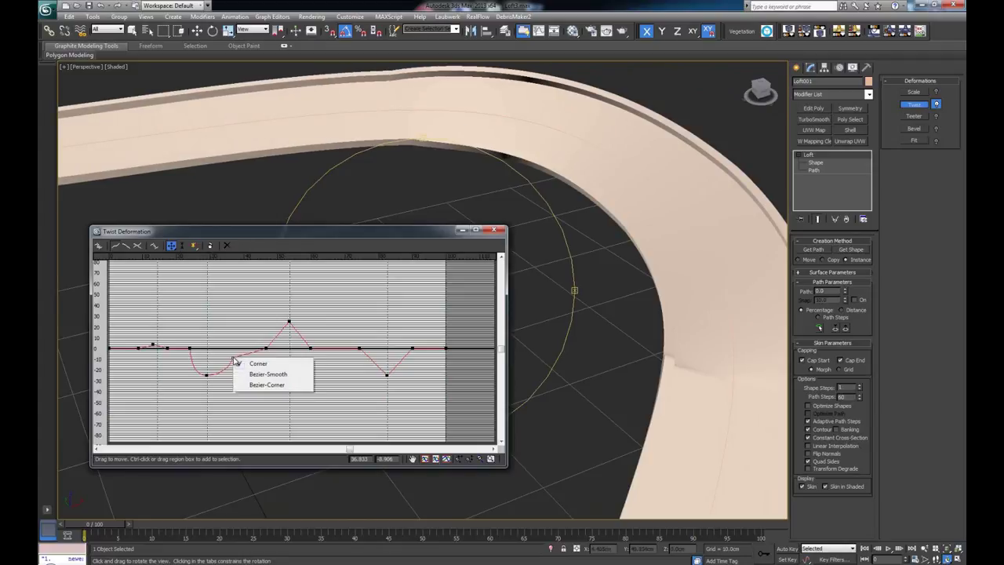
click(259, 375)
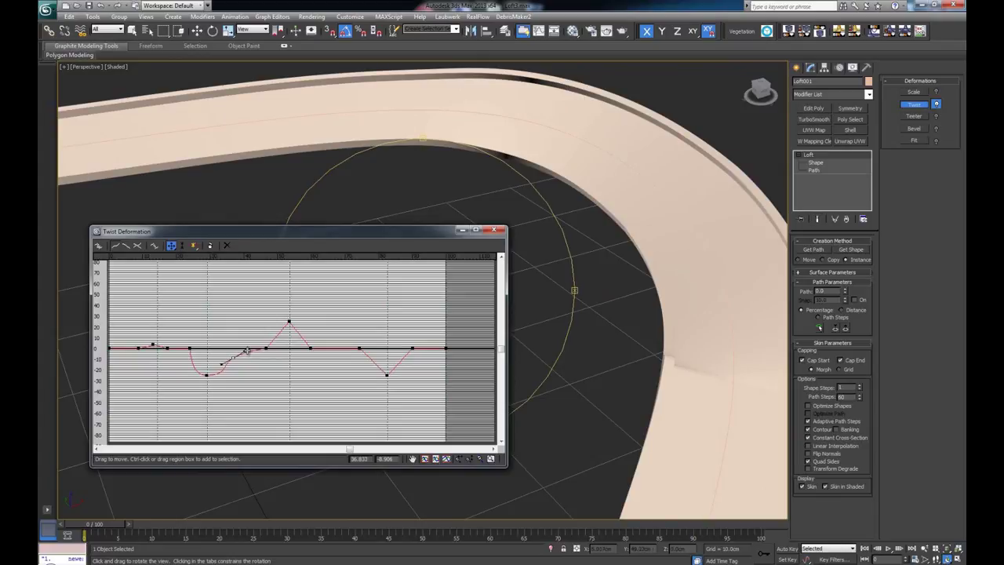
drag(233, 358, 239, 360)
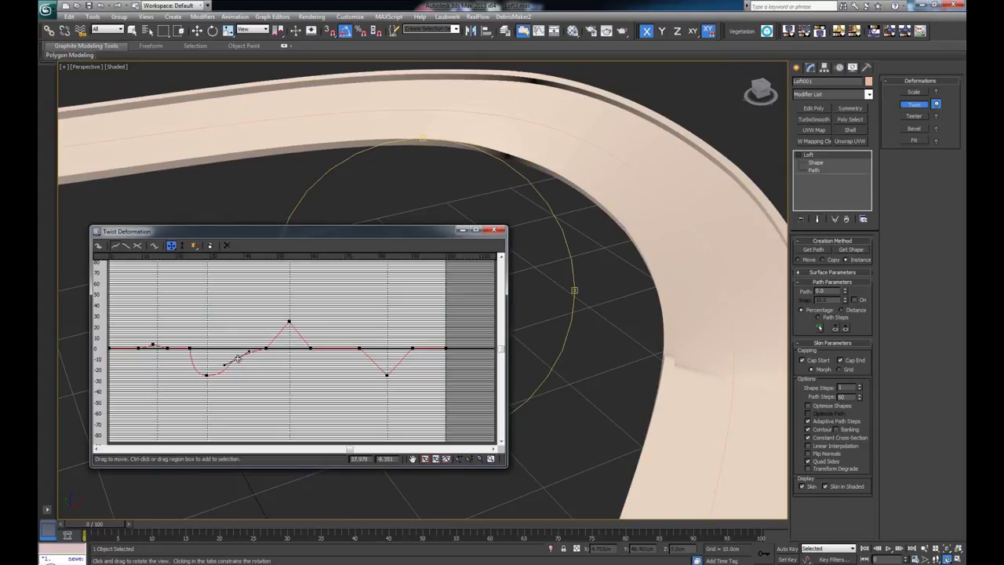
Step: Close the Twist Deformation window after checking the banked curve, and expand the loft's Surface Parameters
mouse_move(452, 165)
alt+middle_down()
mouse_move(317, 155)
mouse_move(581, 290)
mouse_move(503, 215)
mouse_move(477, 217)
mouse_move(363, 155)
mouse_move(455, 164)
alt+middle_up()
mouse_move(437, 215)
alt+middle_down()
mouse_move(405, 166)
mouse_move(443, 215)
alt+middle_up()
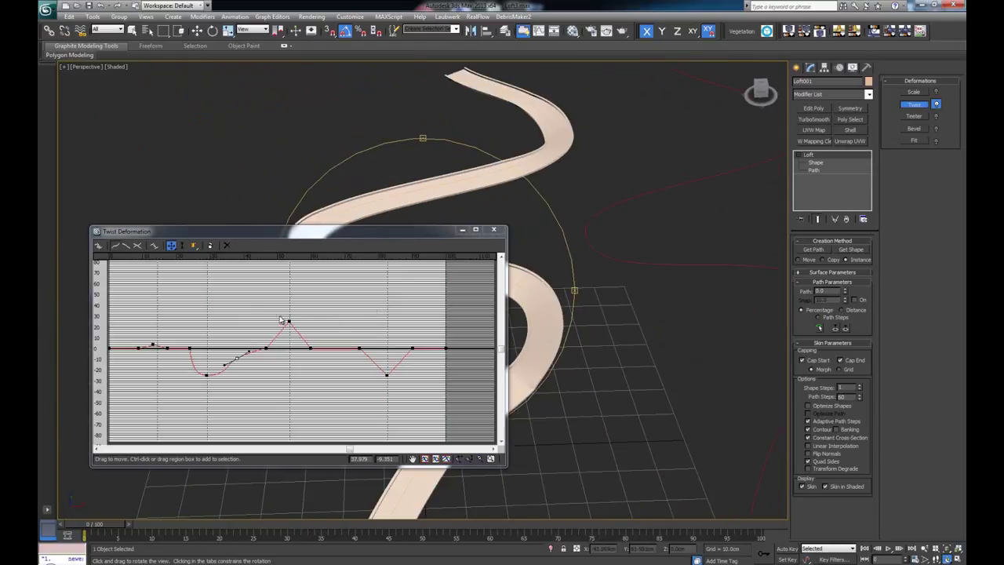
click(494, 230)
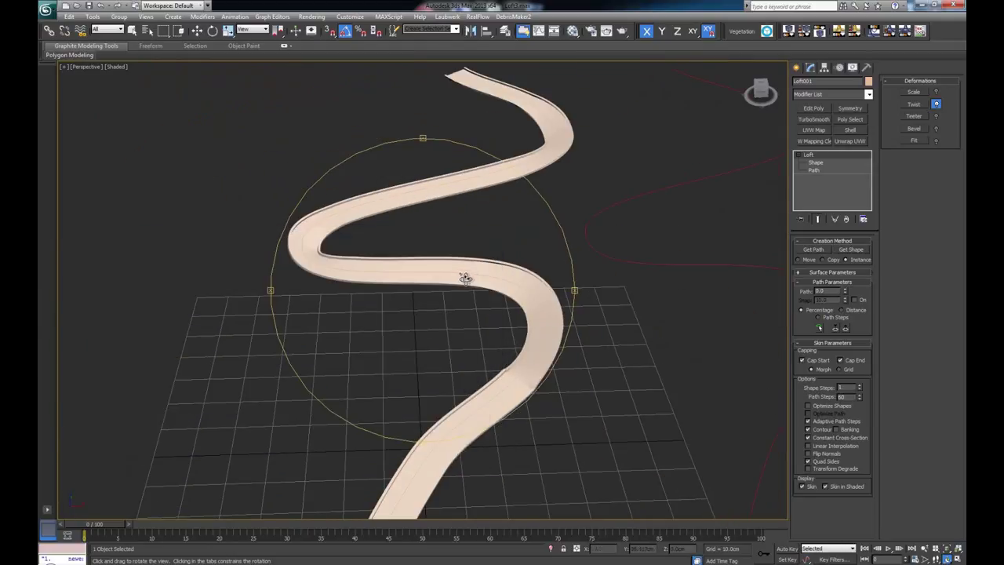
mouse_move(460, 278)
alt+middle_down()
mouse_move(538, 262)
mouse_move(478, 267)
mouse_move(471, 279)
alt+middle_up()
drag(471, 279, 468, 278)
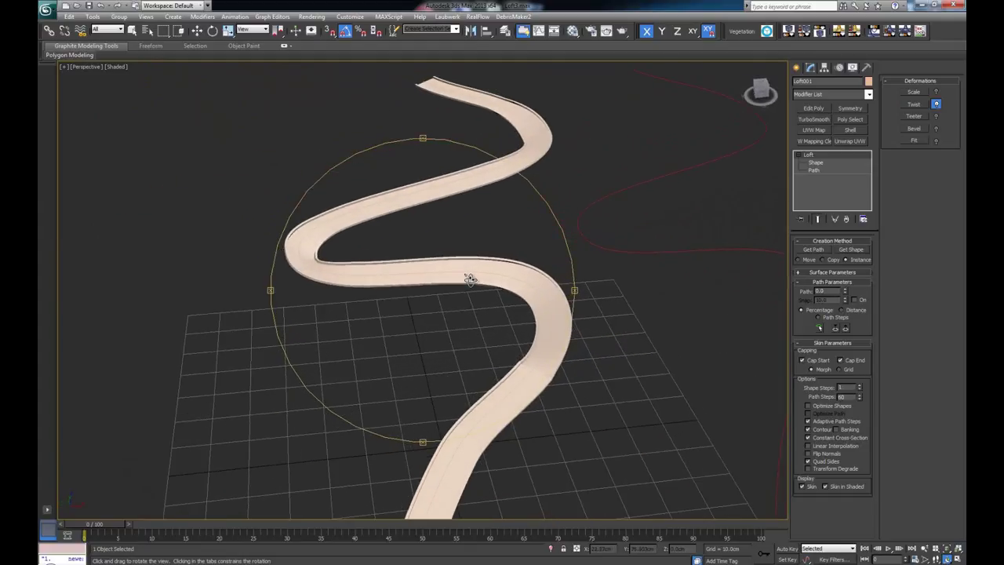
drag(482, 320, 458, 227)
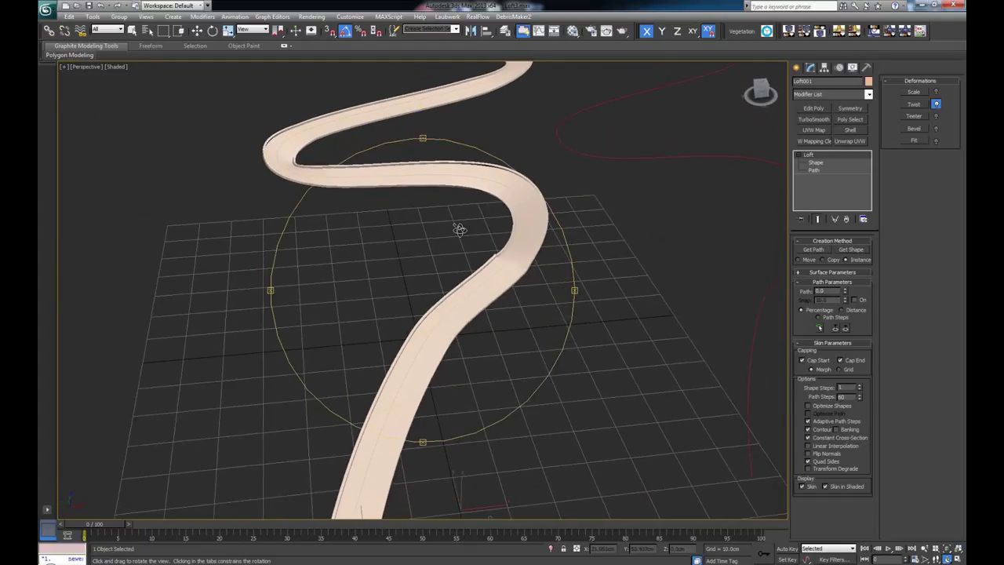
drag(529, 362, 527, 302)
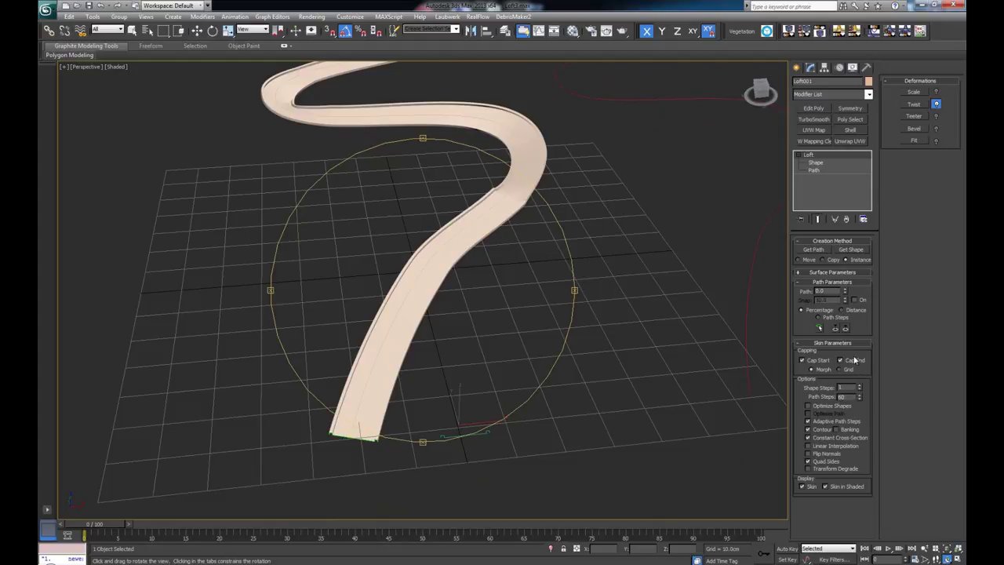
click(831, 273)
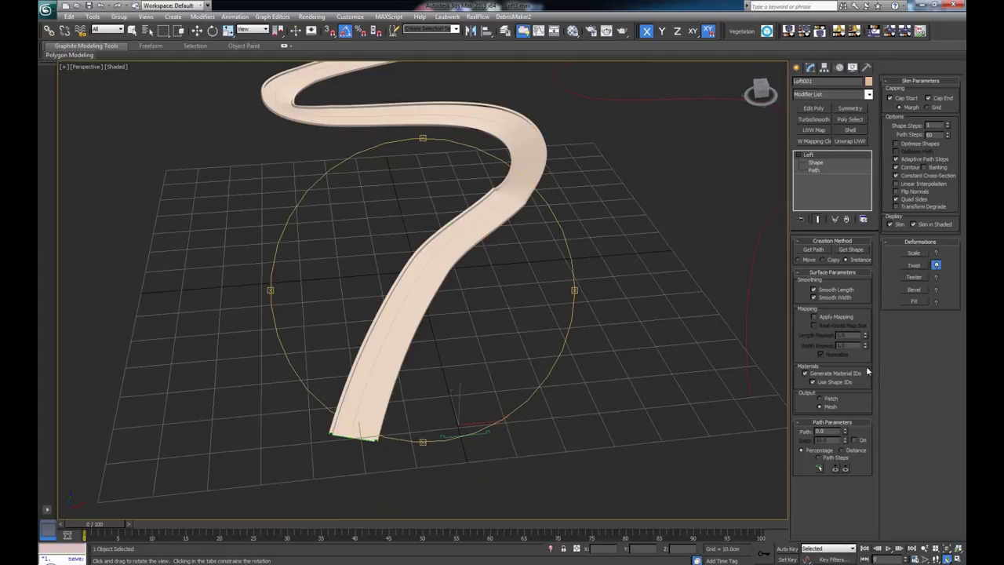
Step: Deselect the road, open Material #1's diffuse map in the Material Editor, and view its Road_Tex.jpg image
click(431, 332)
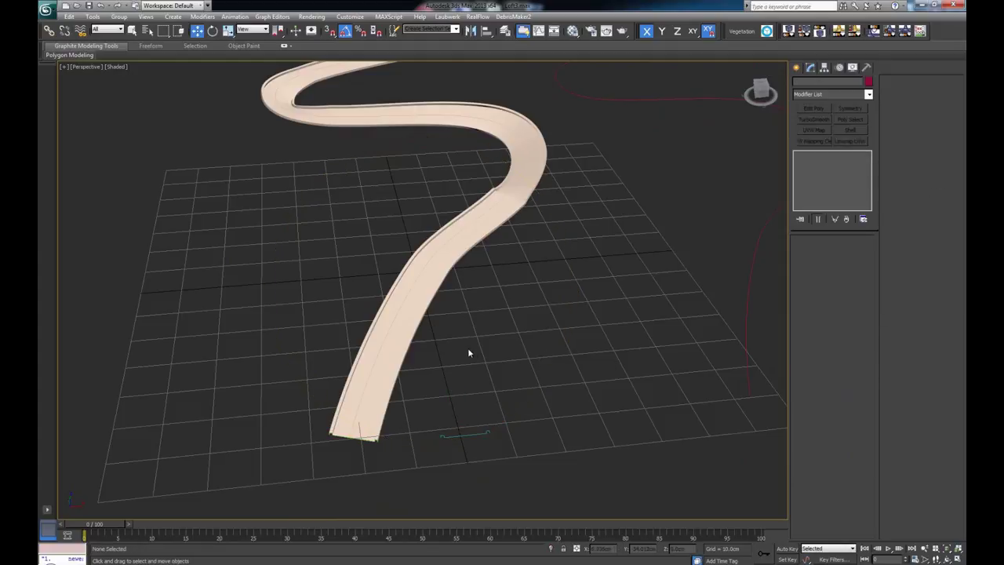
alt+middle_drag(471, 352, 501, 314)
scroll(500, 314, up, 3)
key(m)
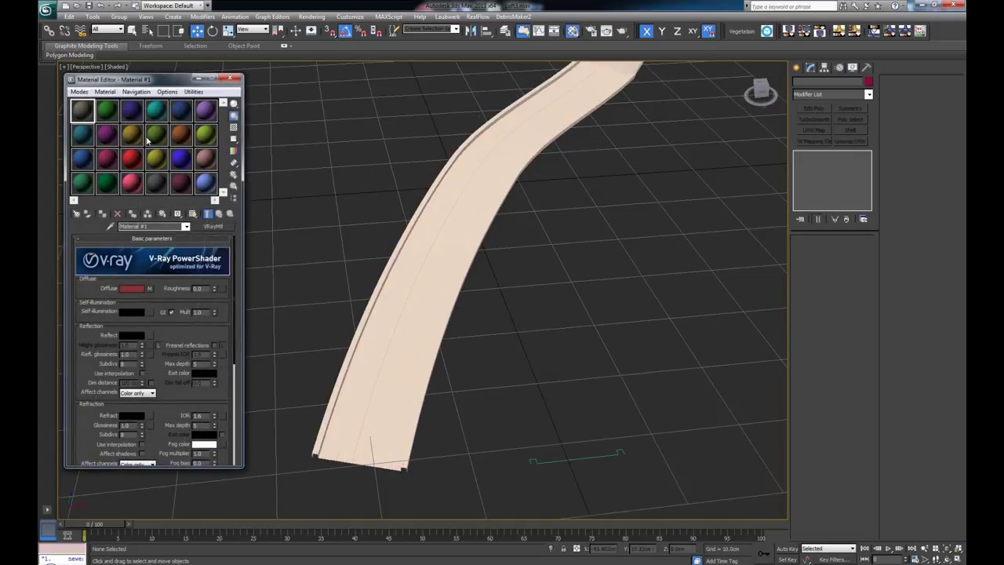
click(149, 288)
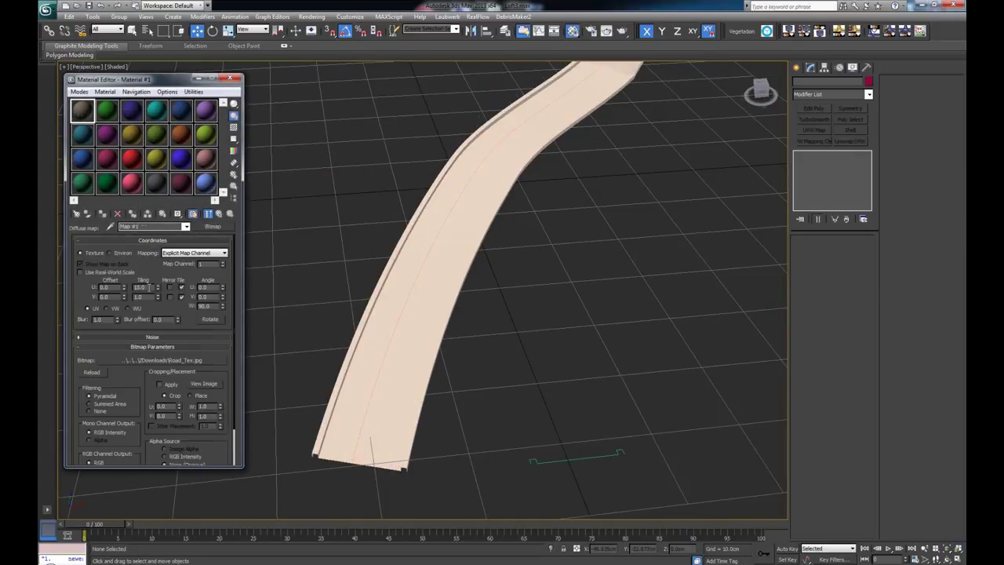
click(204, 384)
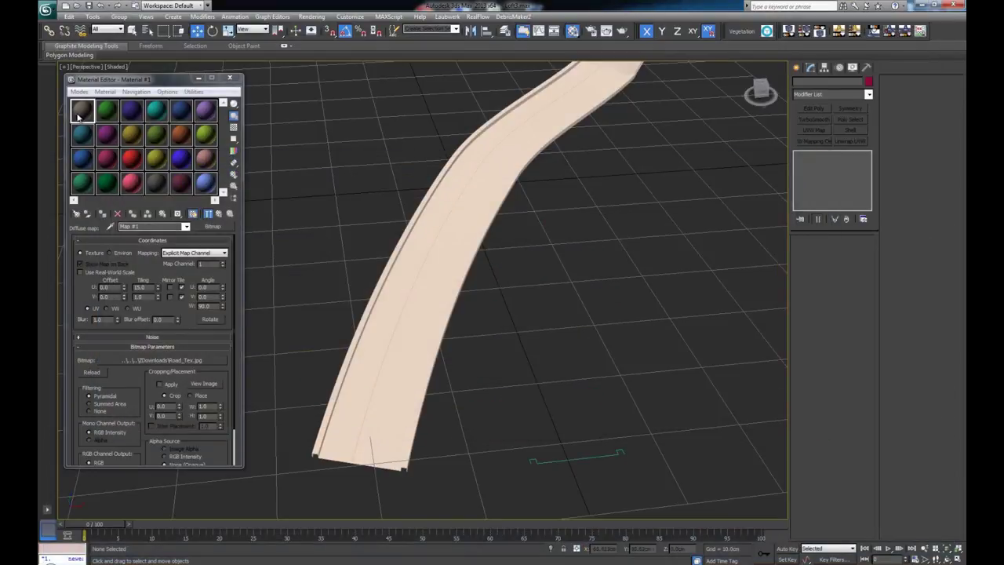
Step: Assign Material #1 to the road, toggle the viewport display of its bitmap, and select the loft
drag(78, 116, 400, 290)
scroll(416, 292, up, 5)
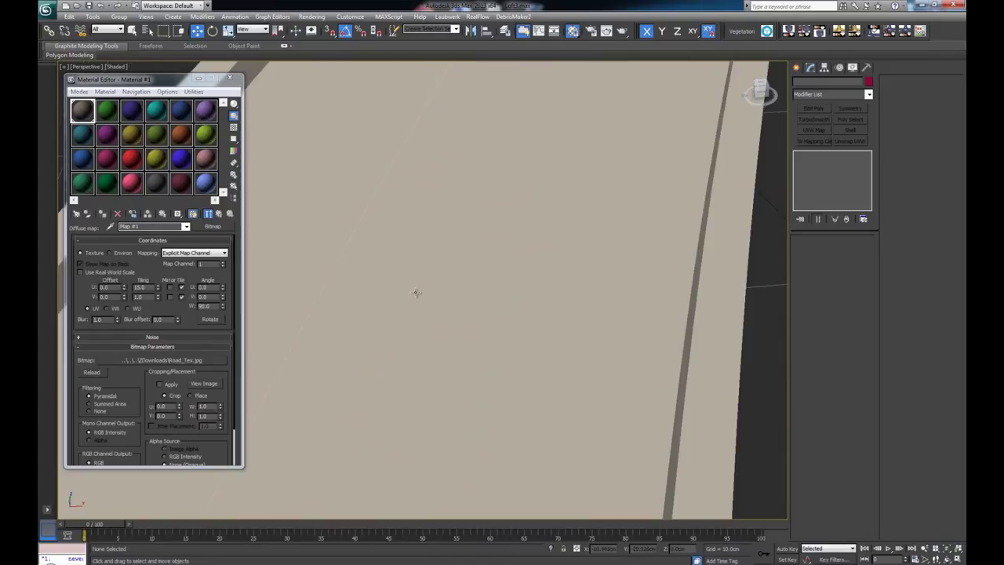
scroll(267, 272, down, 3)
click(194, 215)
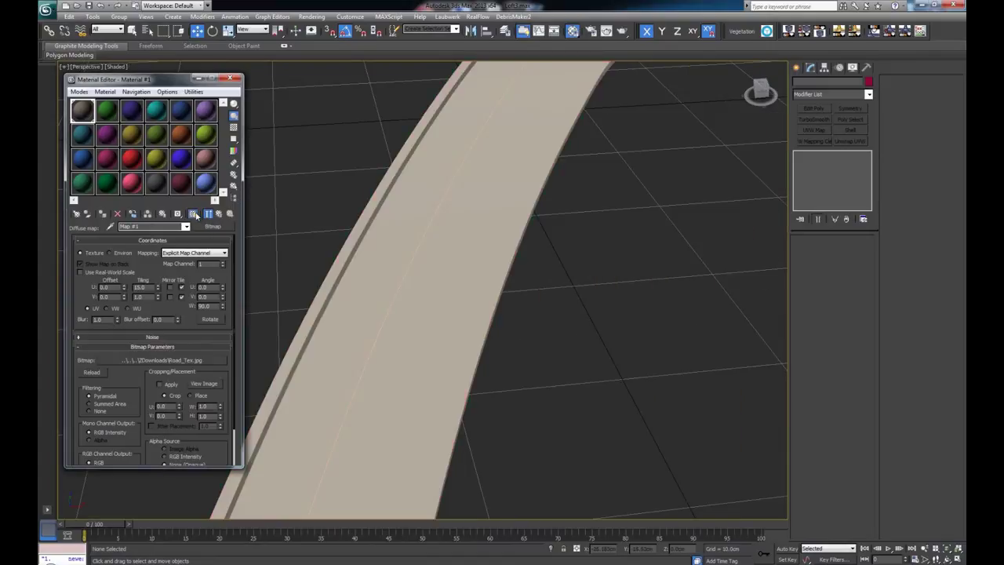
click(415, 322)
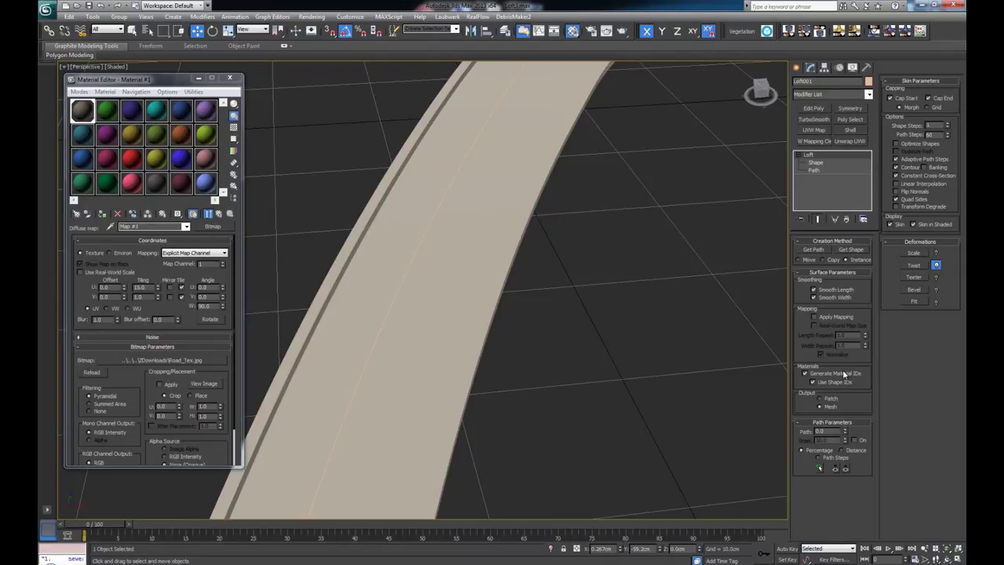
Step: Set the road bitmap's U tiling to 1.0, close the Material Editor, and deselect the road
double_click(135, 288)
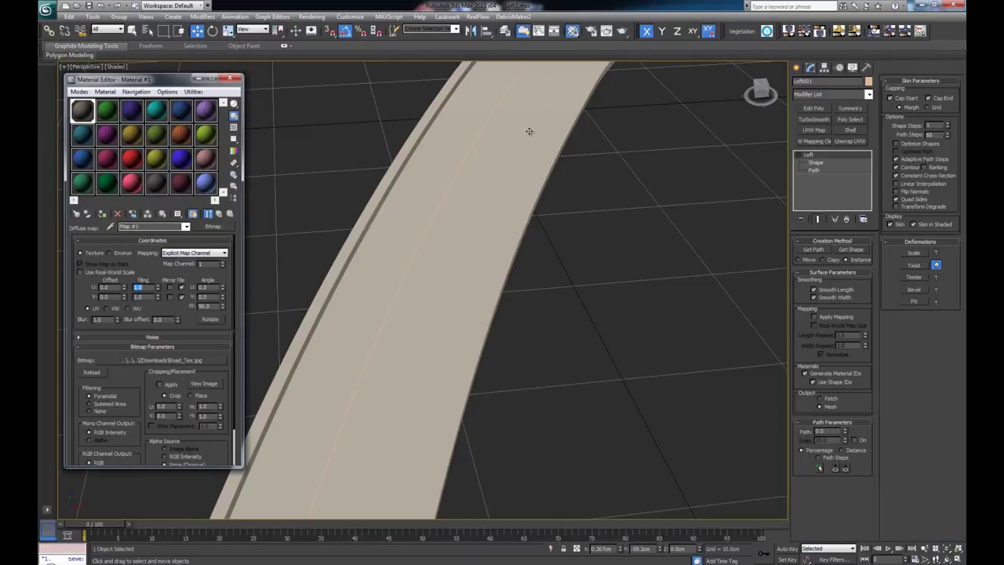
scroll(529, 131, down, 5)
scroll(487, 266, up, 6)
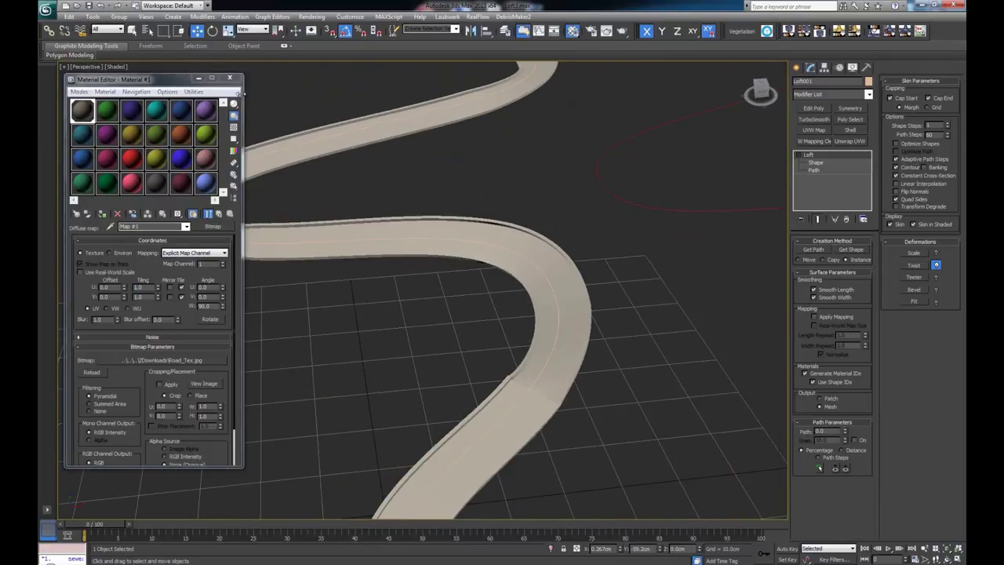
click(229, 77)
click(502, 202)
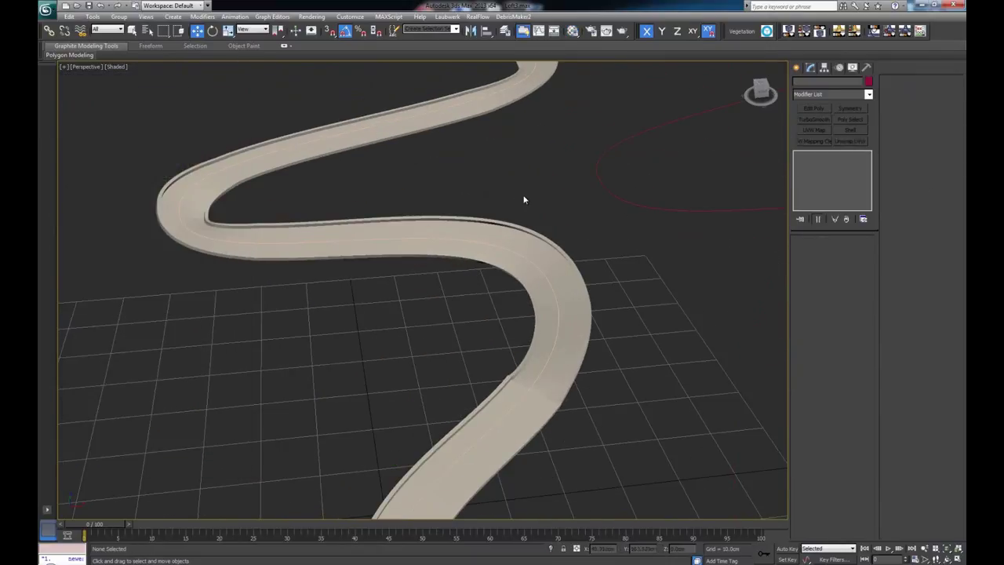
Step: Select the road loft and examine its banked curves and the transitions into the straights from several angles
scroll(524, 200, down, 4)
alt+middle_drag(503, 220, 465, 236)
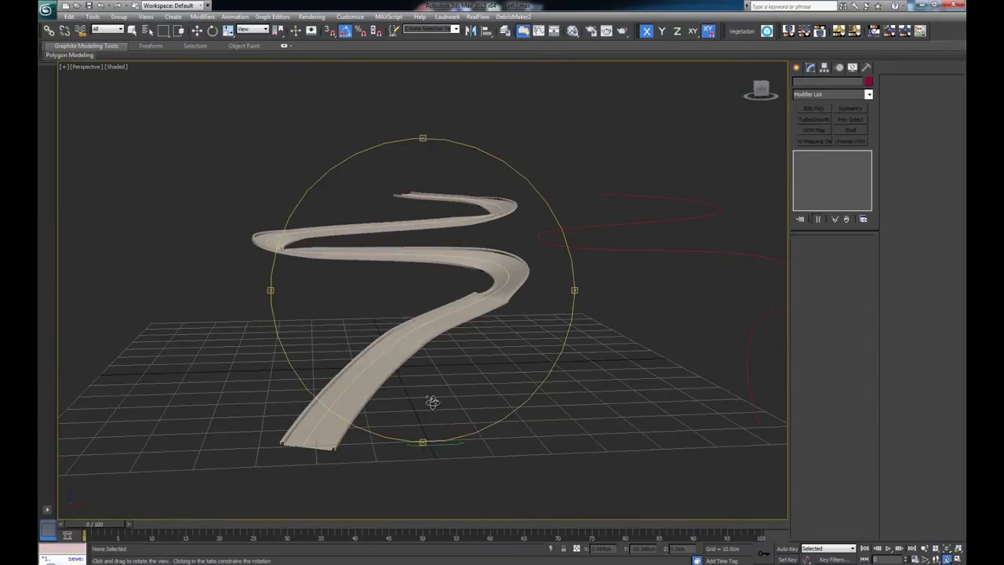
right_click(365, 421)
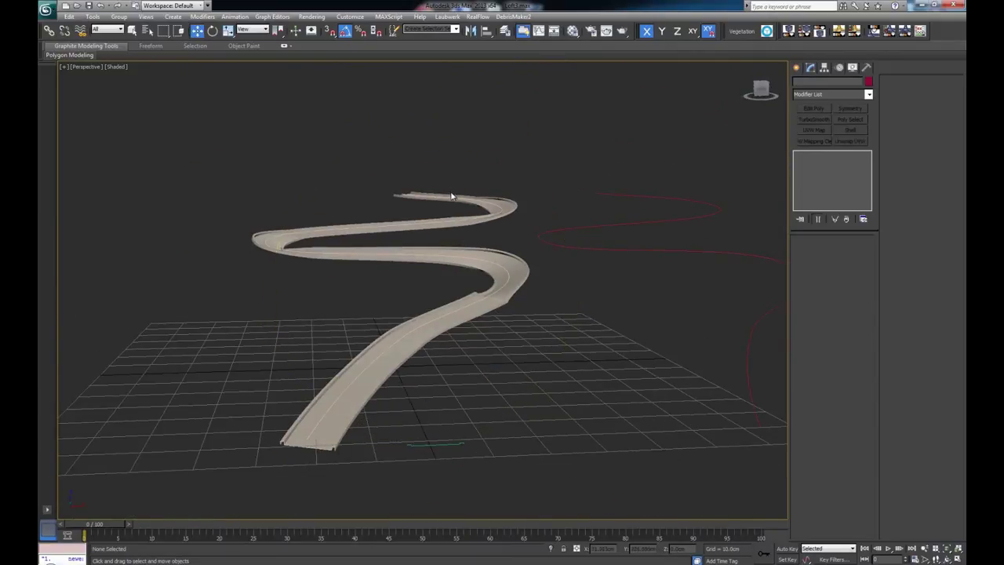
scroll(408, 215, up, 5)
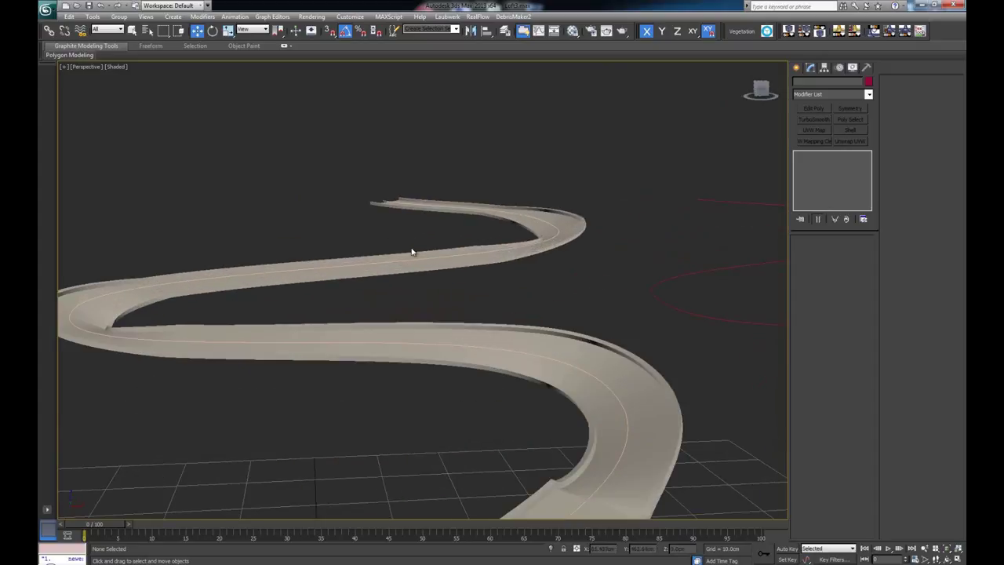
click(493, 363)
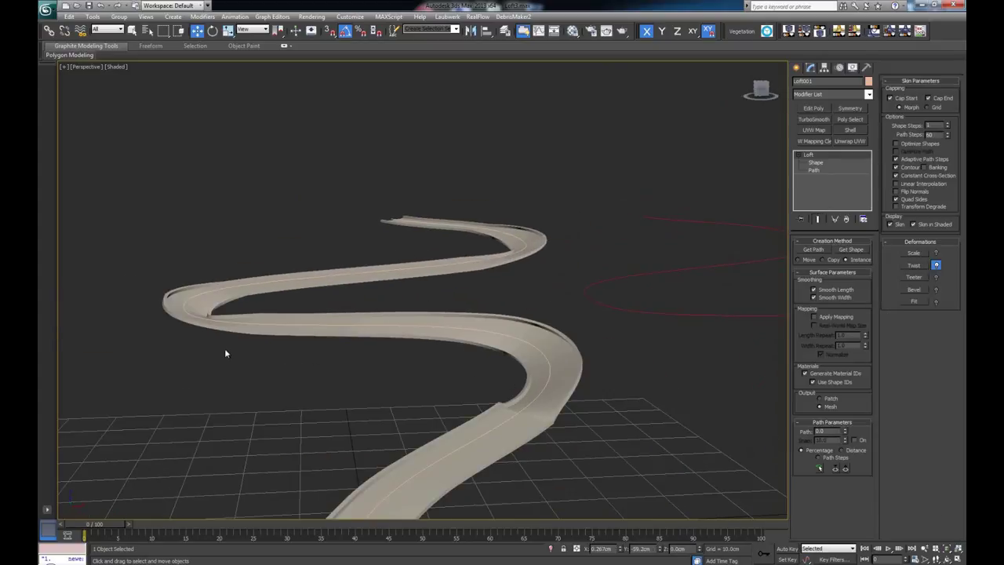
key(ctrl+r)
drag(489, 347, 439, 341)
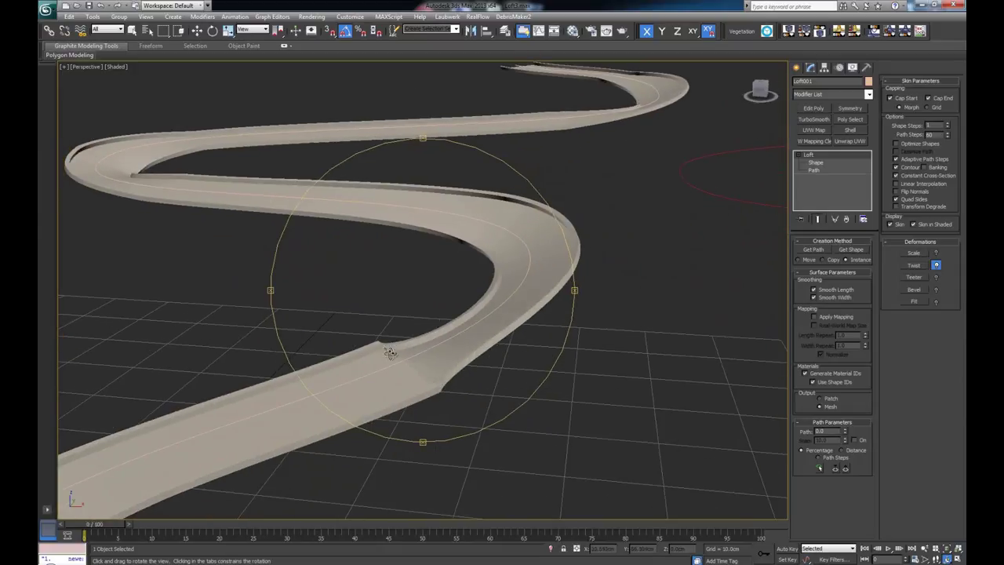
Step: Open the road's Twist deformation graph and select the control point that ends the first small bump
drag(429, 383, 431, 365)
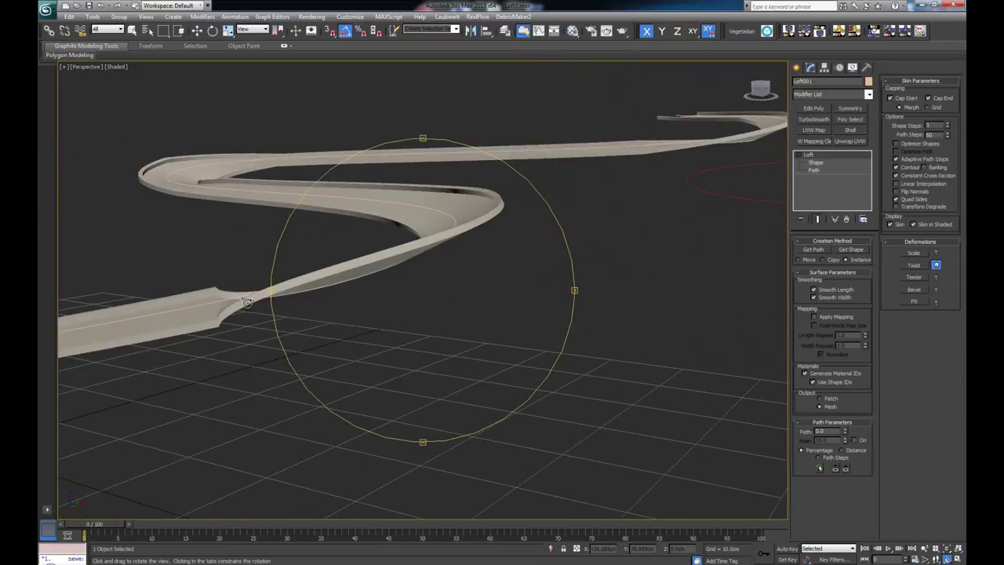
drag(339, 311, 410, 314)
right_click(410, 314)
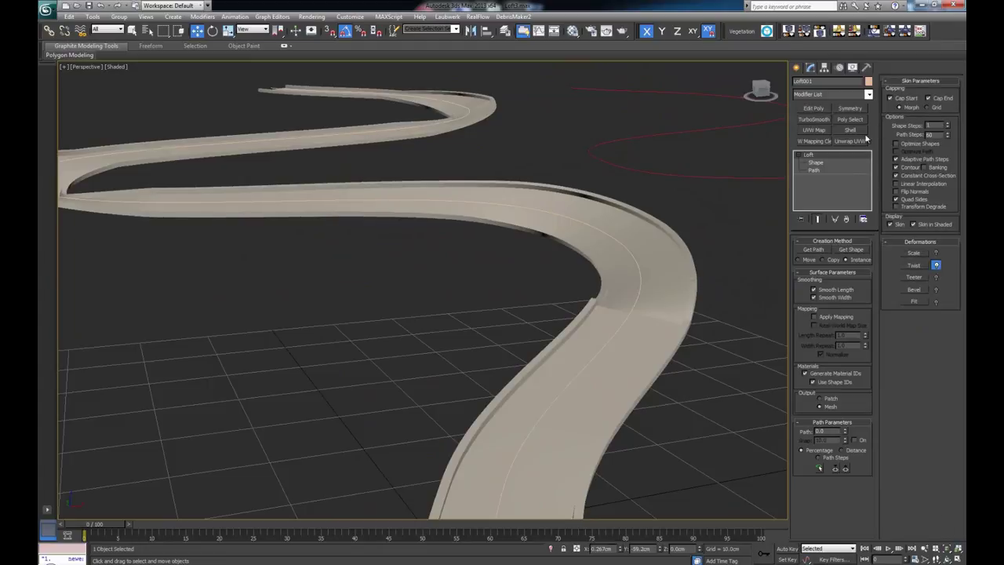
click(914, 265)
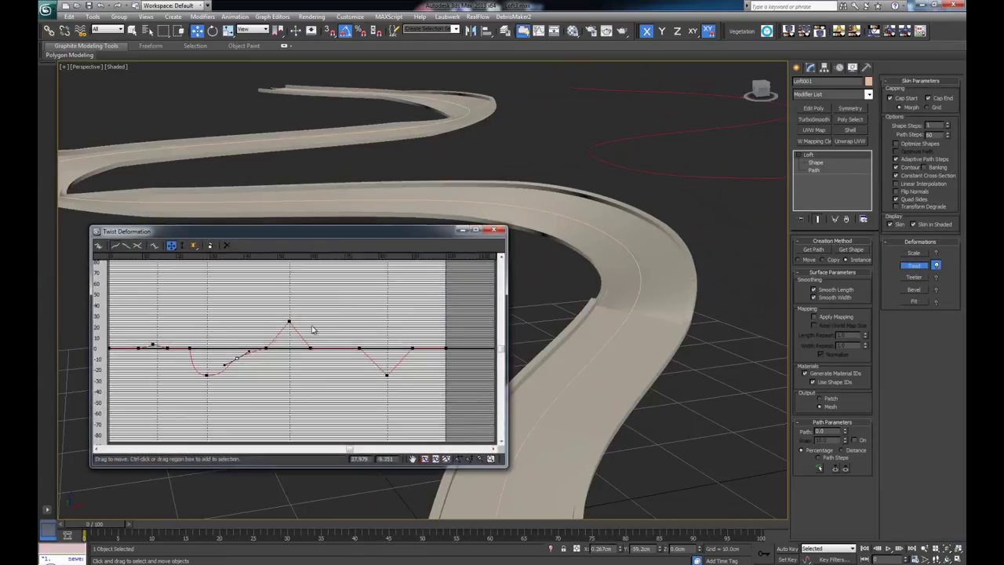
click(160, 349)
Step: Inspect the first banked curve, close the Twist deformation graph, and view the whole winding road
middle_drag(650, 251, 613, 267)
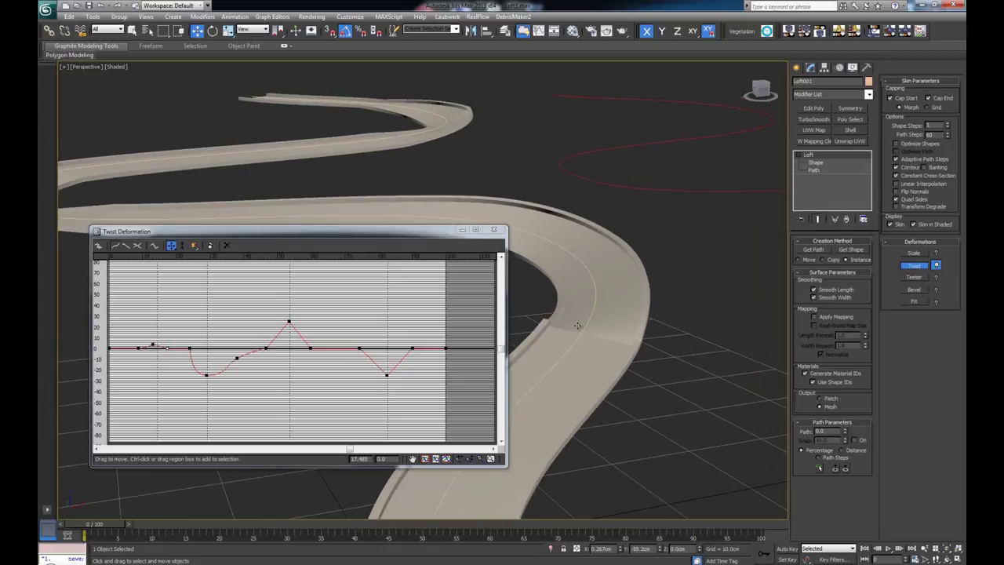
scroll(448, 175, down, 5)
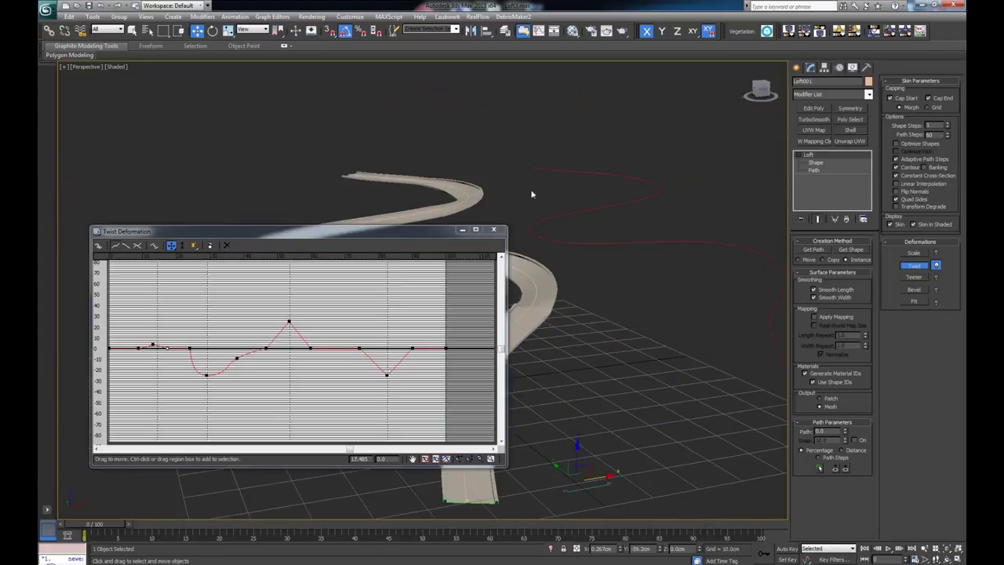
click(495, 231)
key(ctrl+r)
drag(466, 259, 470, 236)
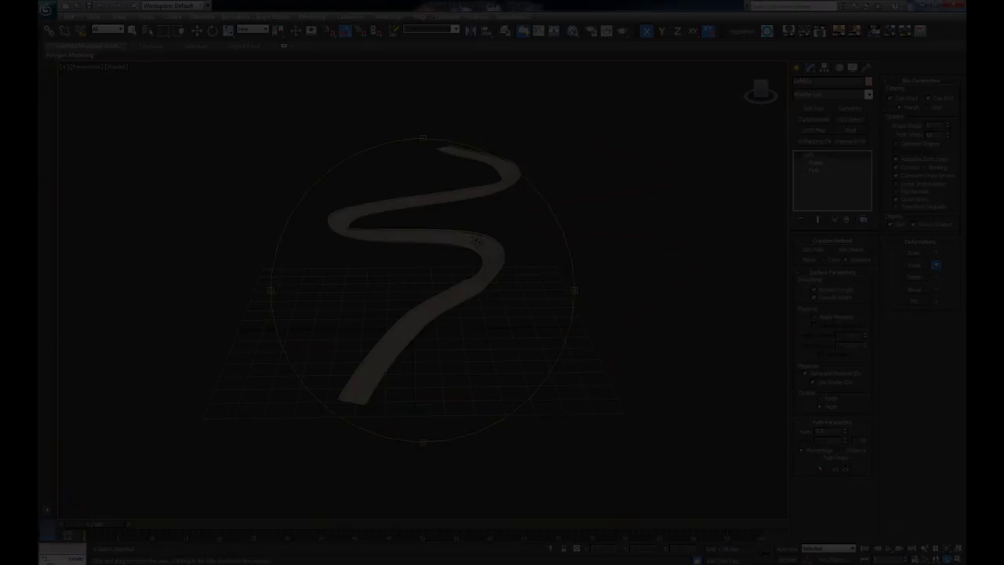